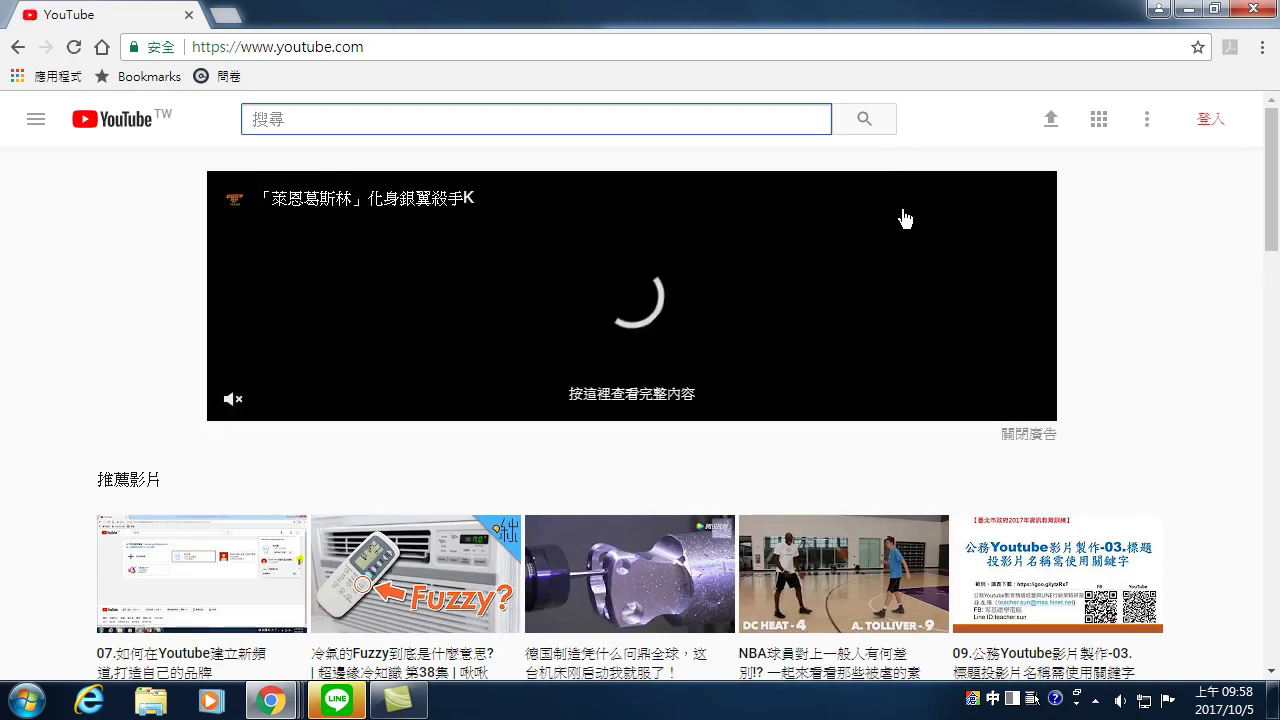
# Sign in with the account password and continue as the brand channel that has 2 videos.
pyautogui.click(1207, 120)
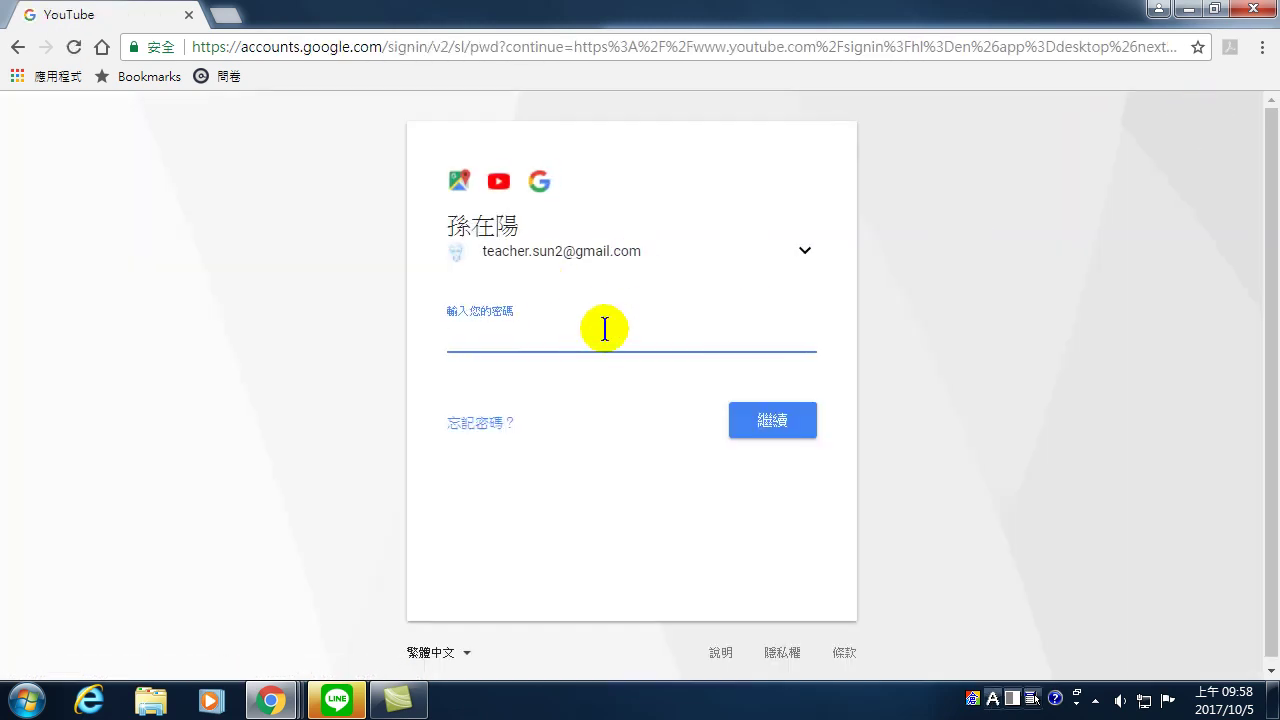
pyautogui.write('********')
pyautogui.click(758, 412)
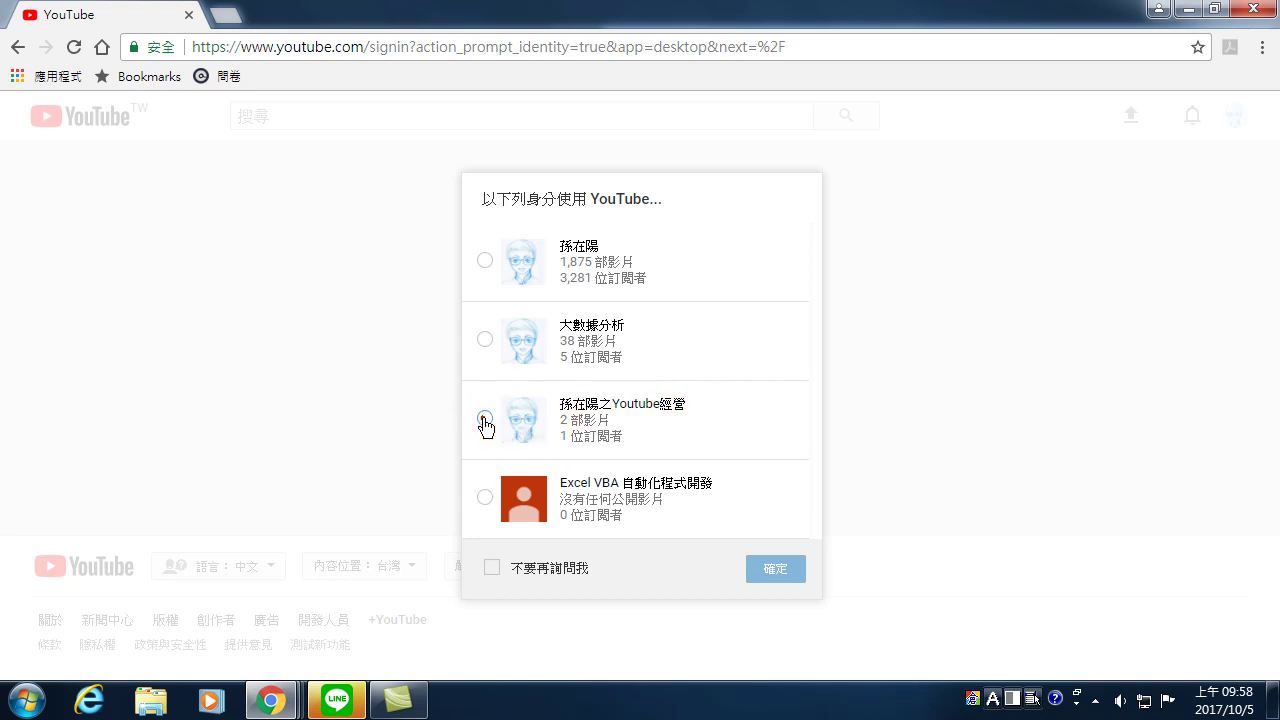
pyautogui.click(777, 578)
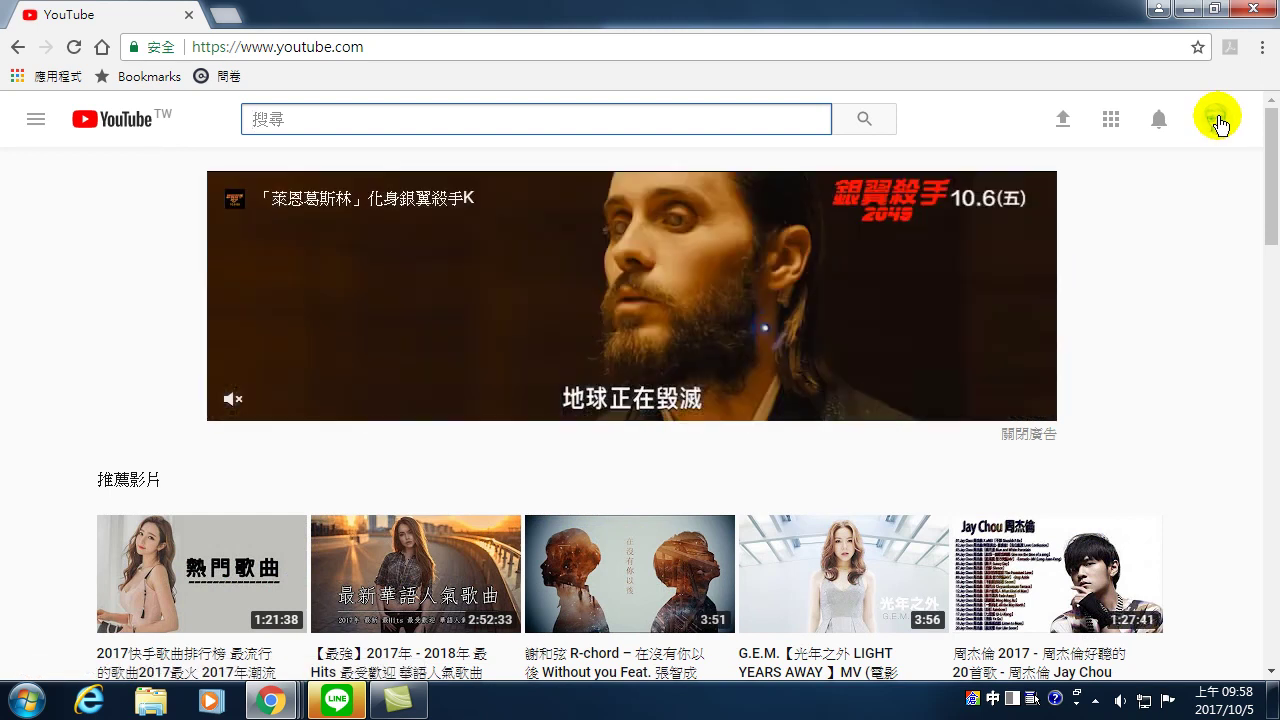
# Go to the Creator Studio dashboard (創作者工作室) from the avatar's account menu.
pyautogui.click(1215, 122)
pyautogui.click(1006, 249)
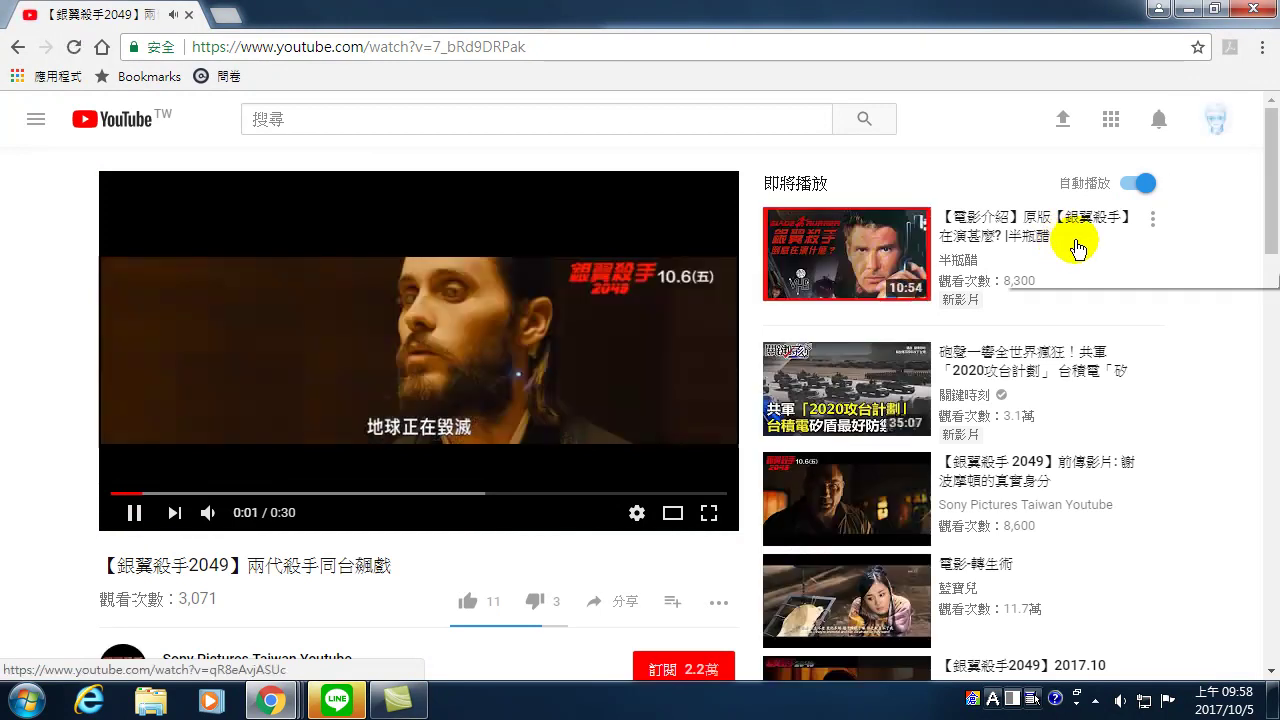
pyautogui.click(1215, 125)
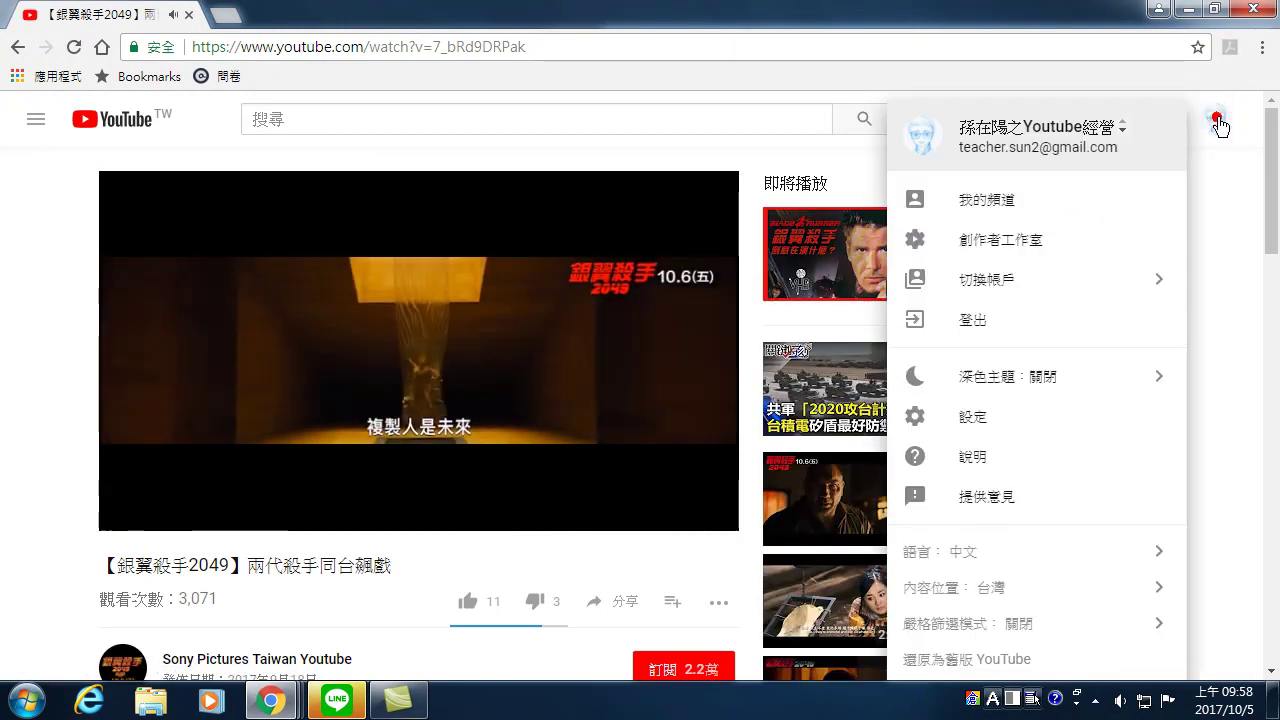
pyautogui.click(1008, 243)
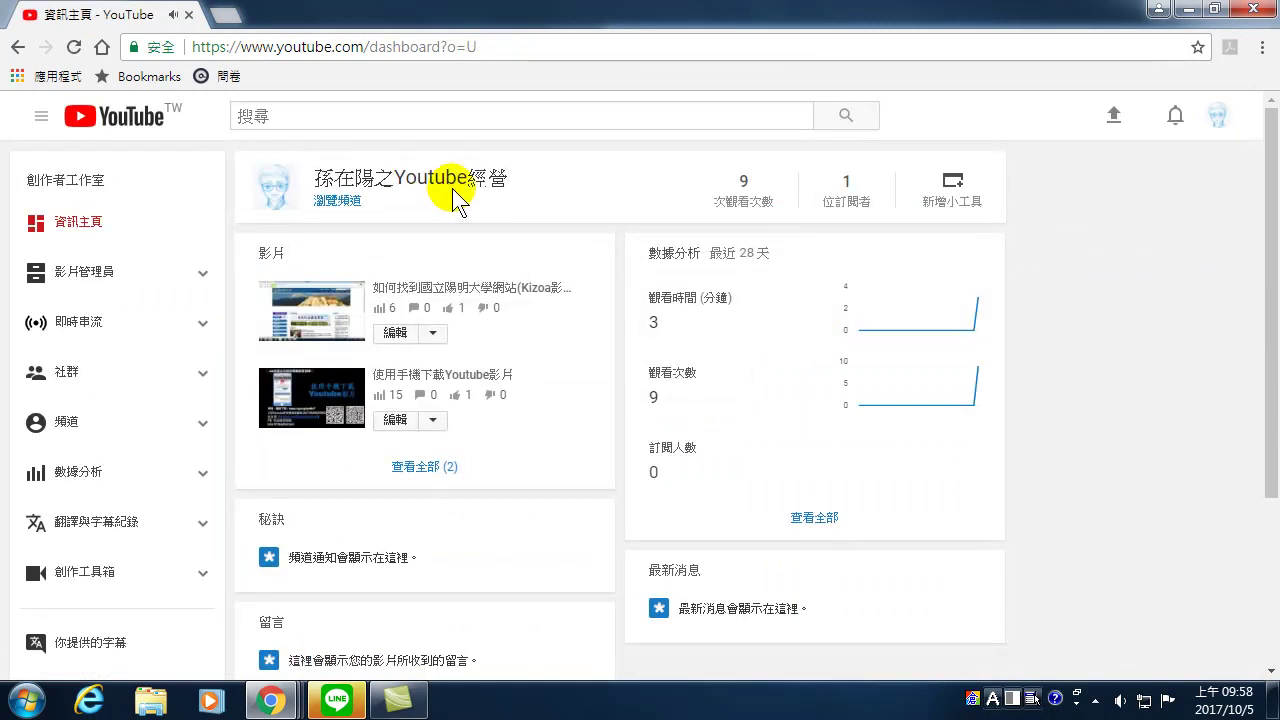
# Open the channel page via 瀏覽頻道 and review its two uploads, 實用工具介紹 playlist and liked videos.
pyautogui.click(344, 201)
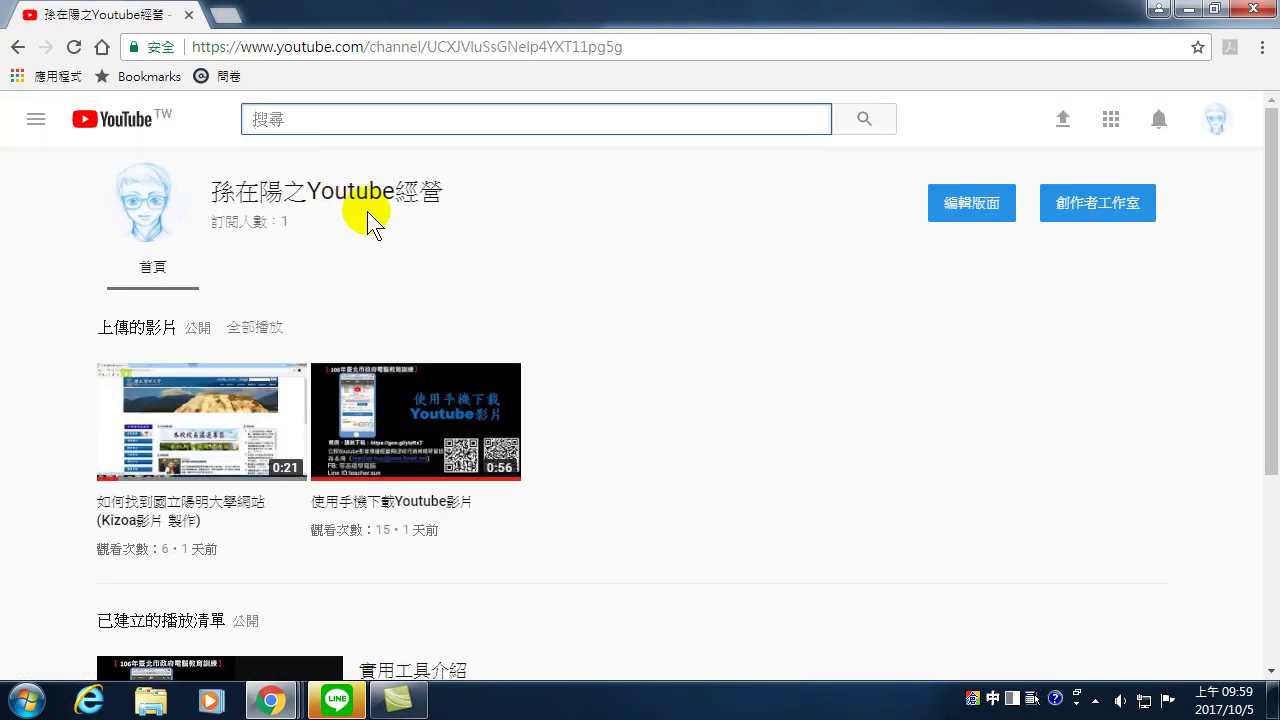
pyautogui.scroll(-3, 385, 452)
pyautogui.scroll(3, 375, 450)
pyautogui.click(130, 340)
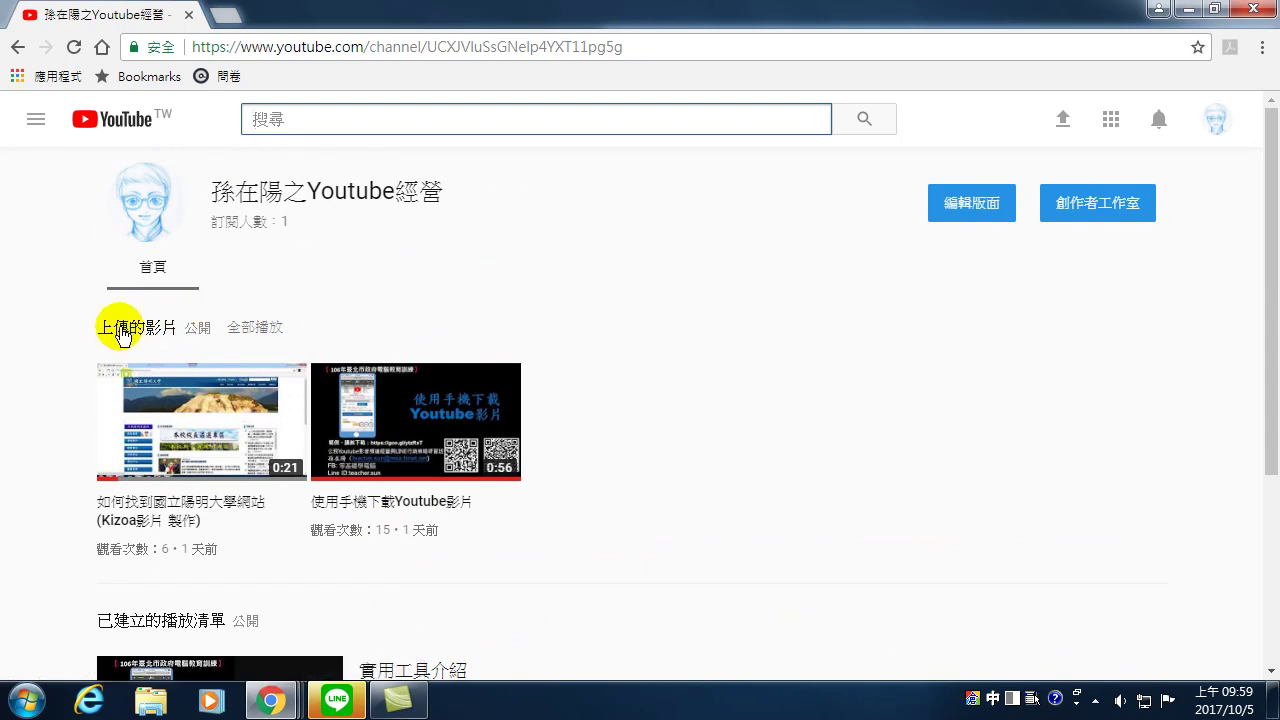
pyautogui.scroll(-2, 135, 380)
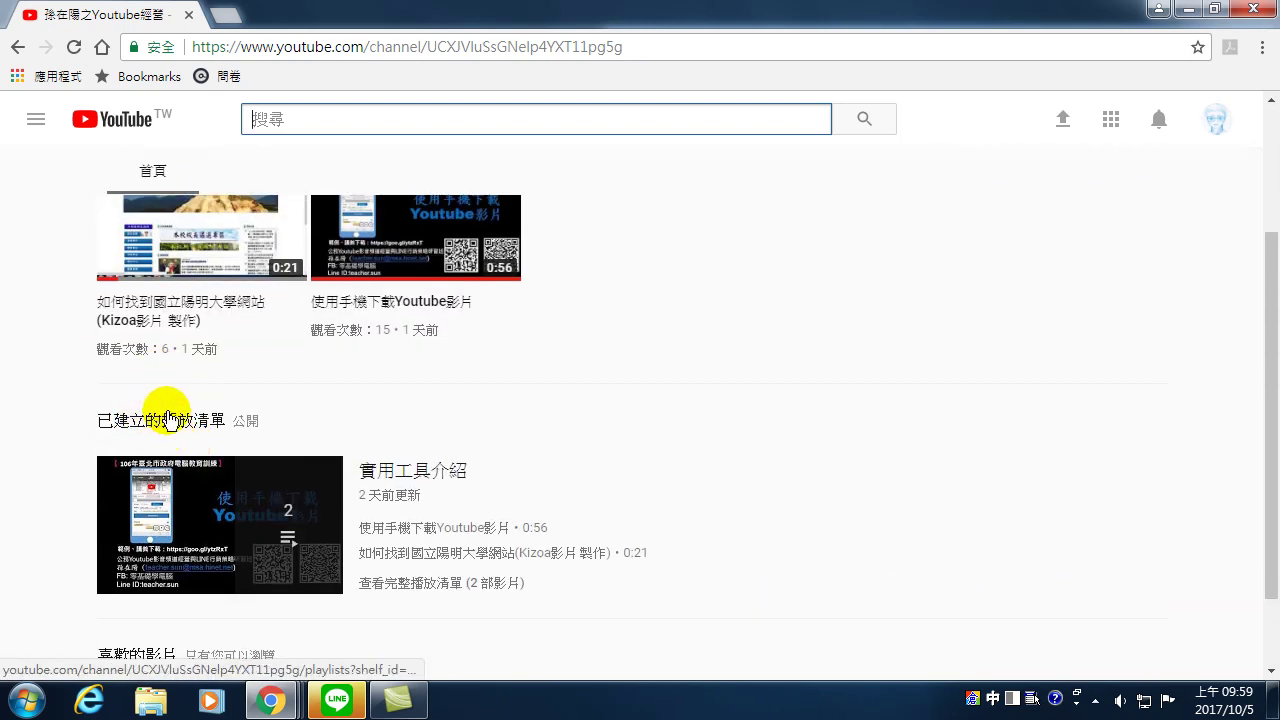
pyautogui.scroll(-1, 195, 425)
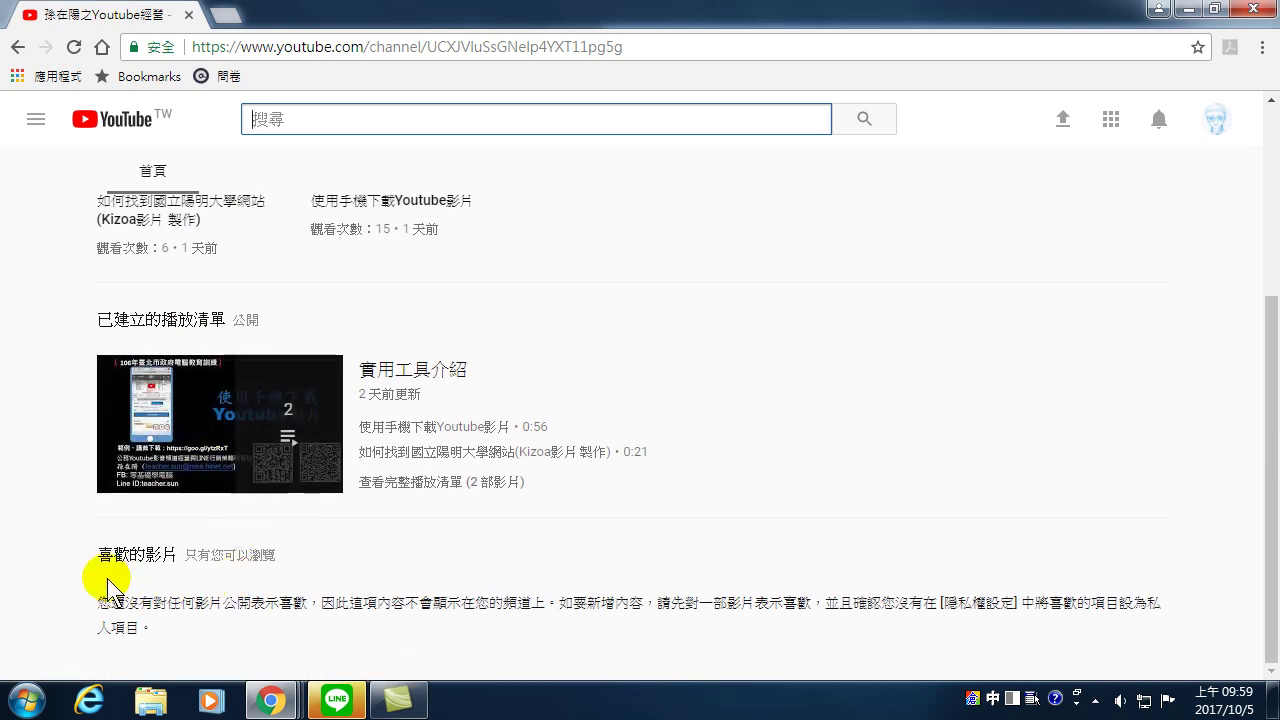
pyautogui.scroll(3, 235, 530)
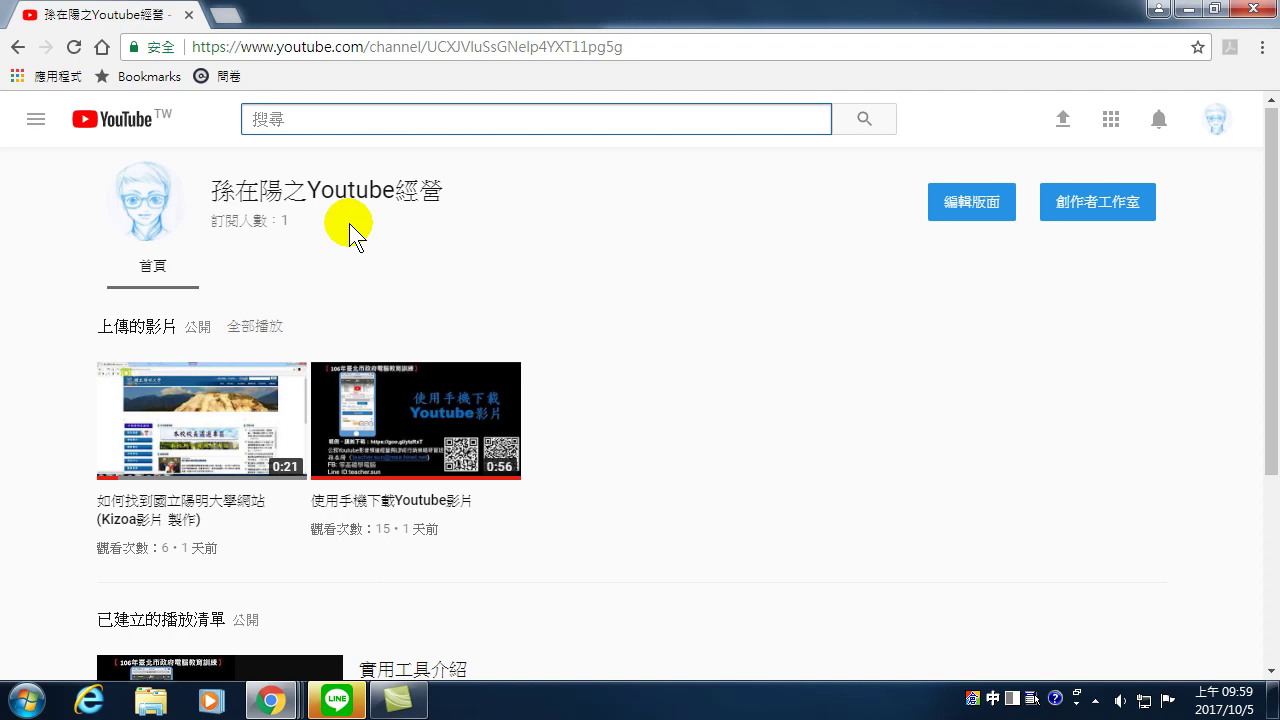
pyautogui.rightClick(285, 703)
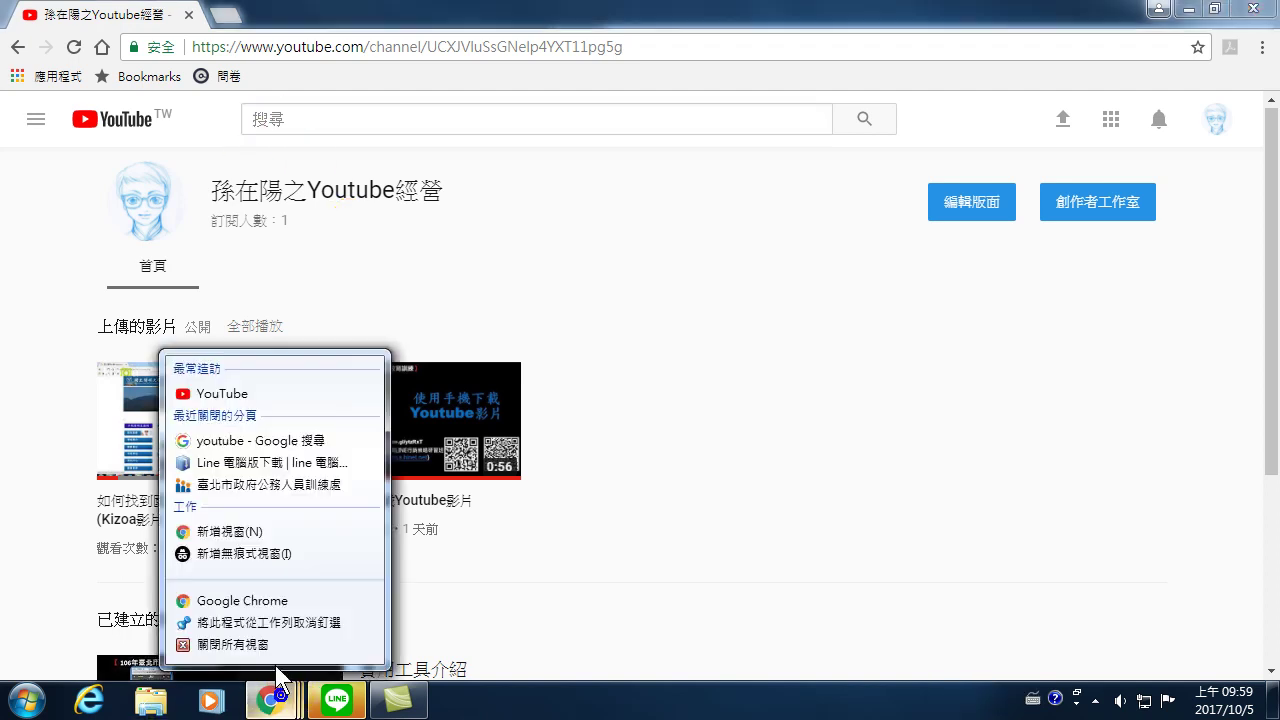
pyautogui.click(238, 603)
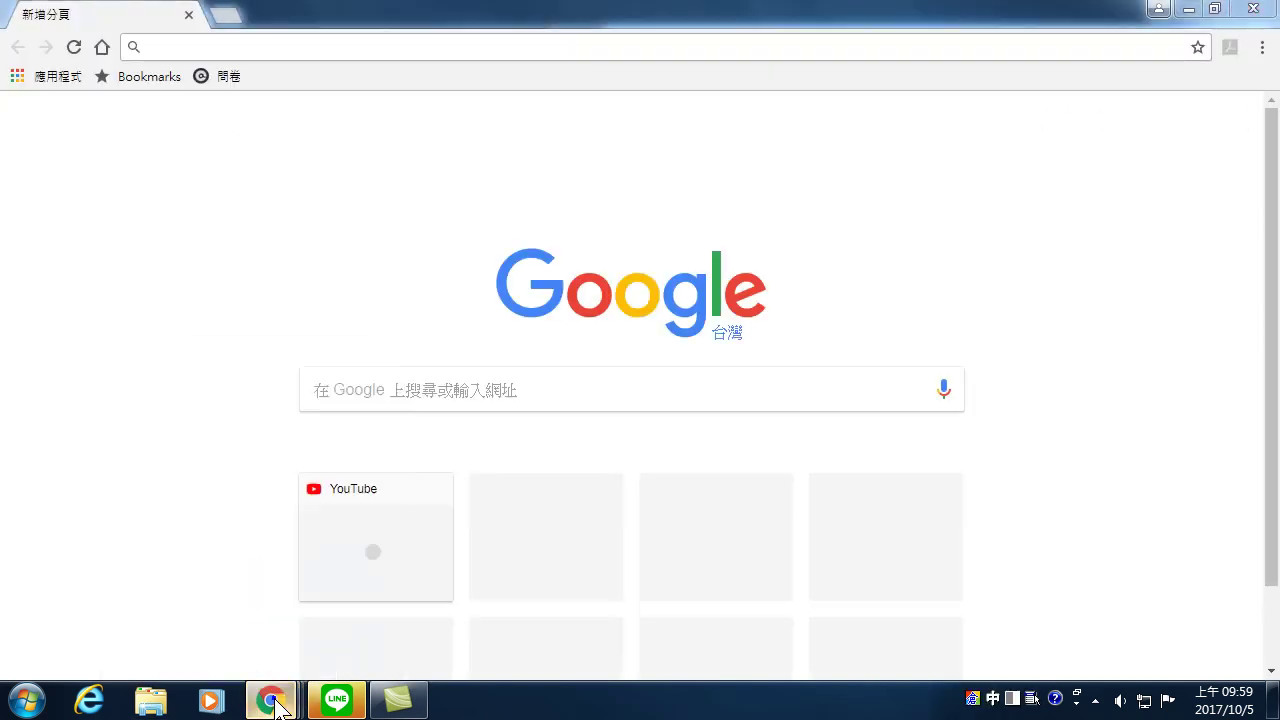
pyautogui.click(90, 700)
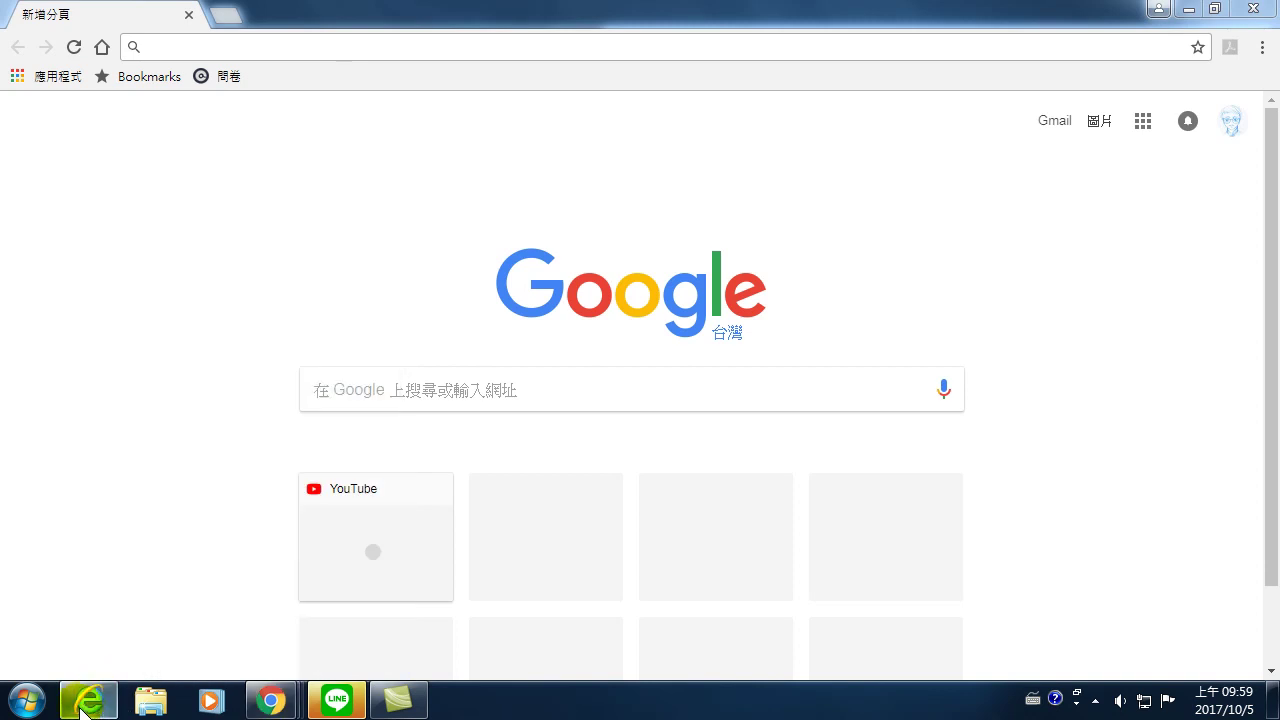
pyautogui.click(302, 38)
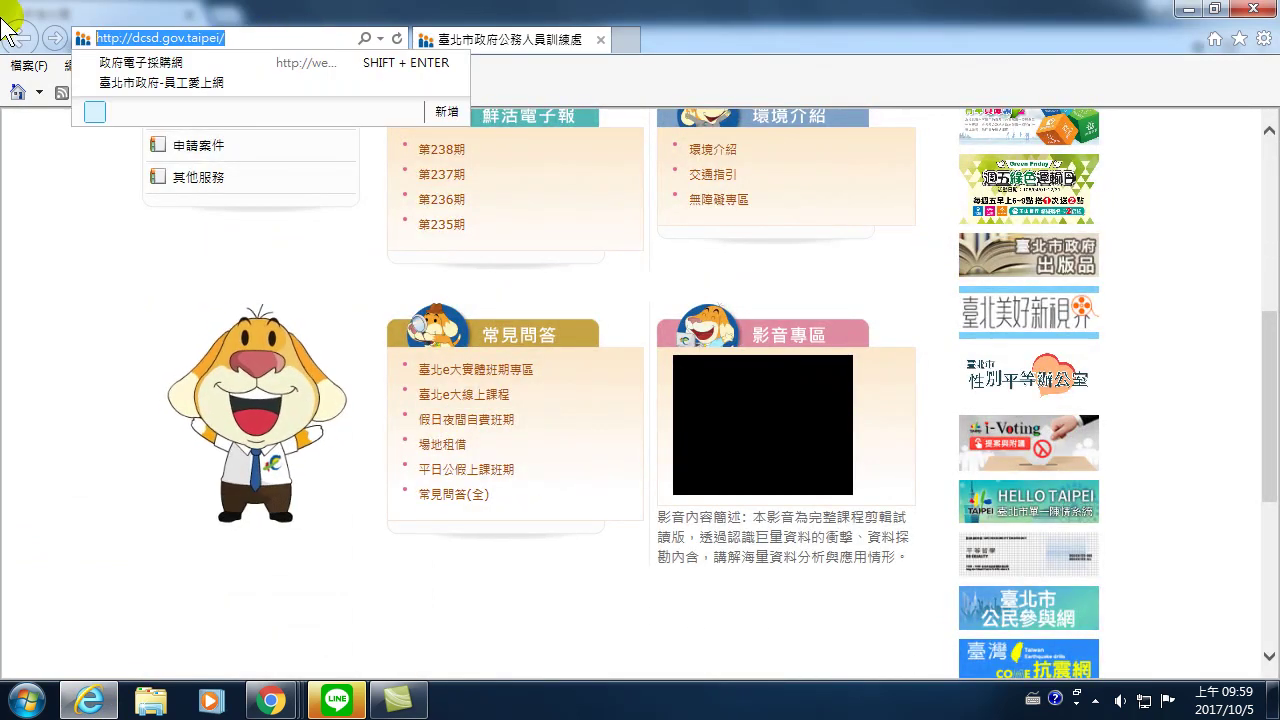
pyautogui.write('www.youtube.com')
pyautogui.press('Return')
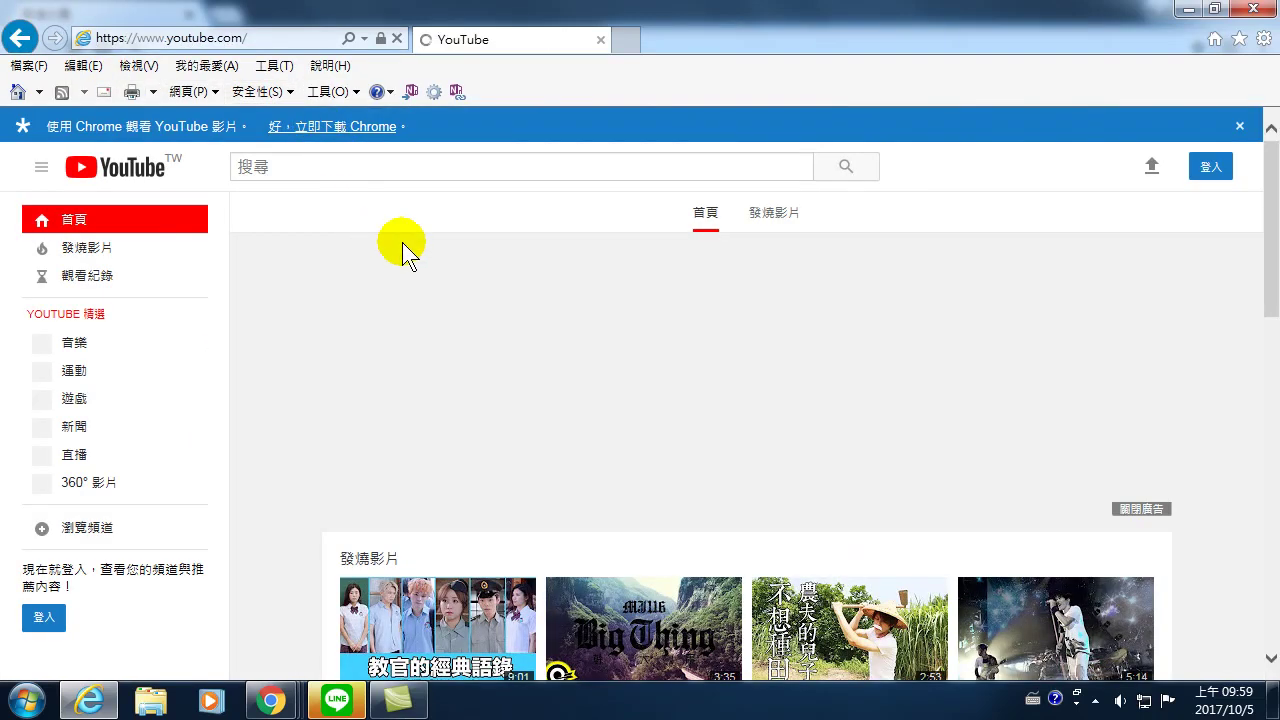
# Search for the channel by name, open it, and browse its two uploads and 實用工具介紹 playlist.
pyautogui.click(334, 177)
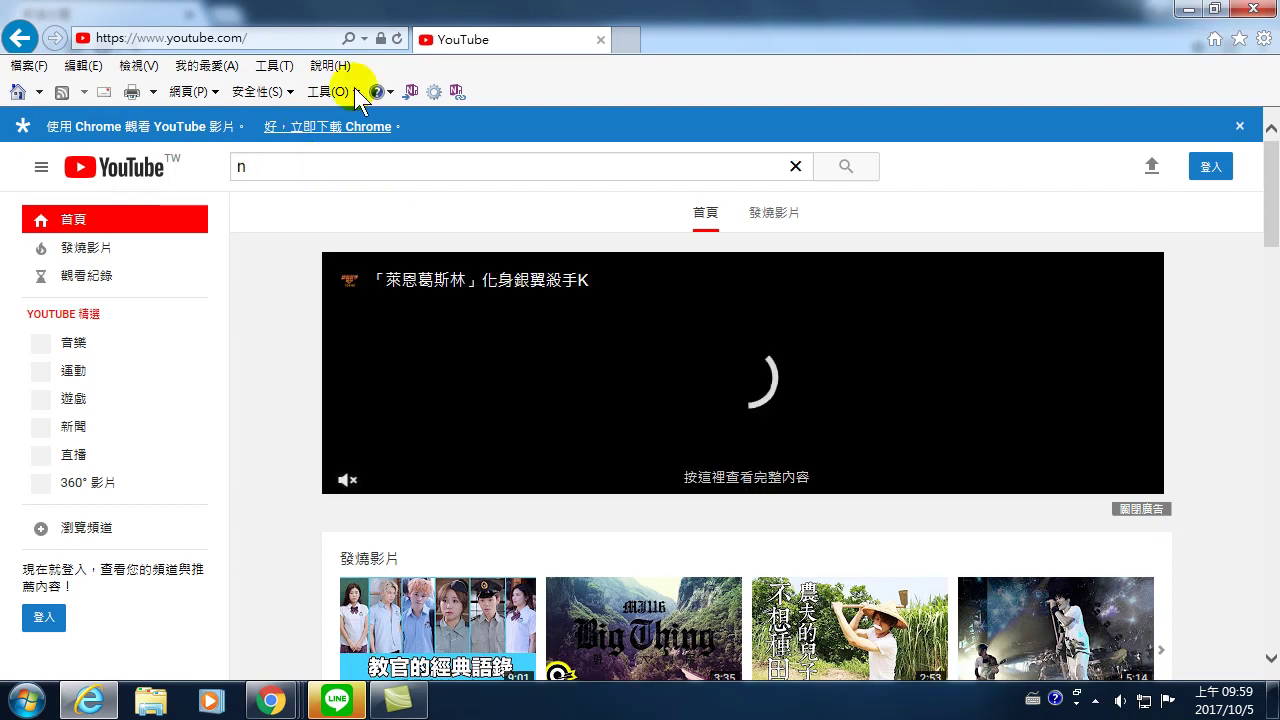
pyautogui.click(314, 171)
pyautogui.write('孫在陽')
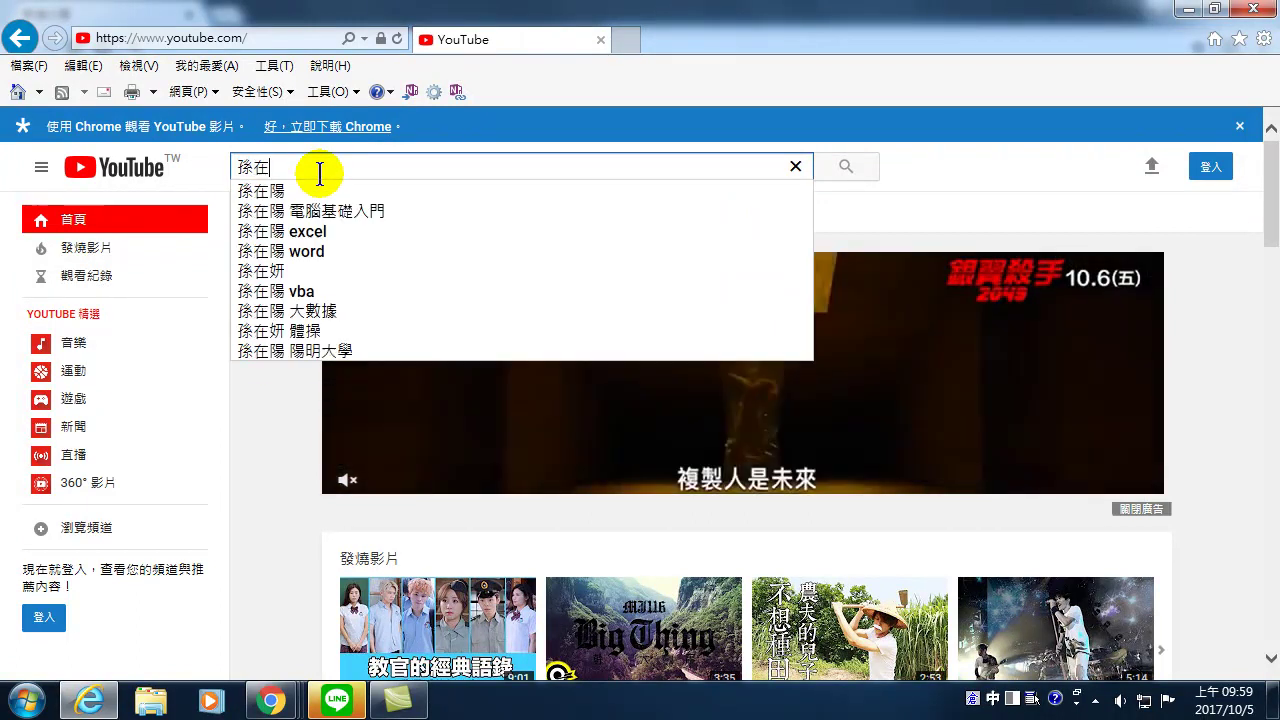
pyautogui.write('之Youtube')
pyautogui.press('Return')
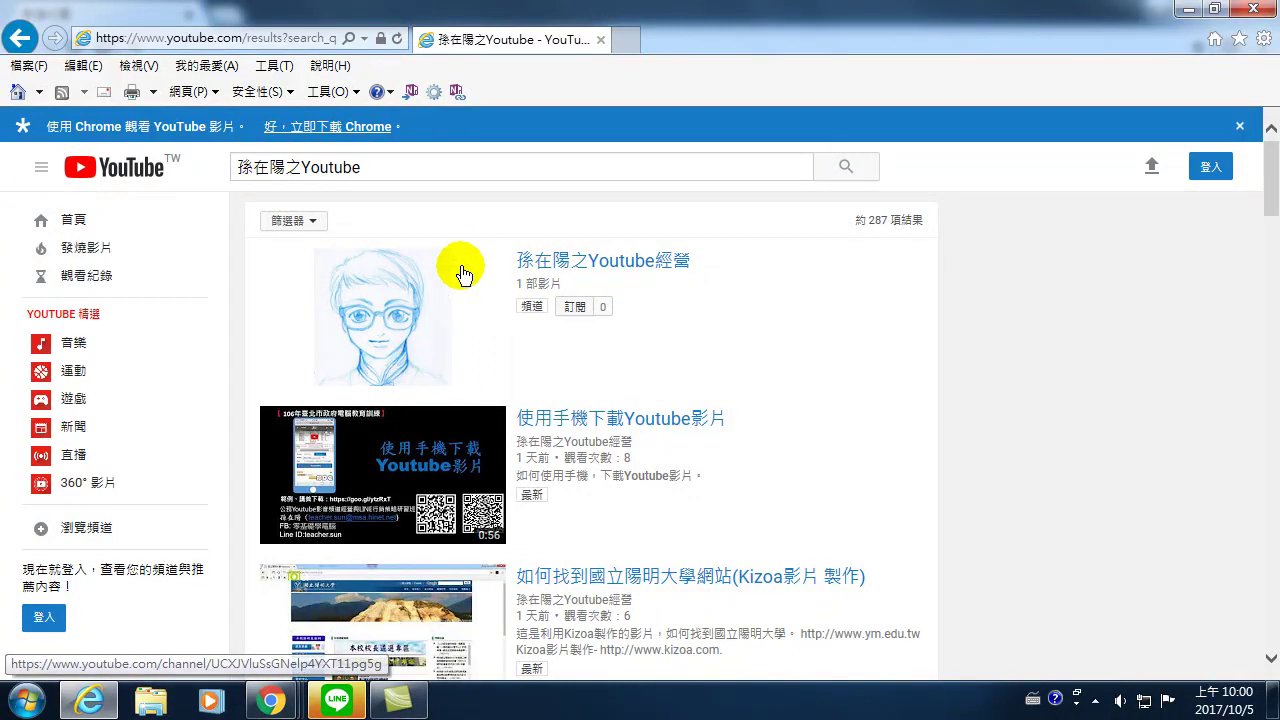
pyautogui.click(585, 262)
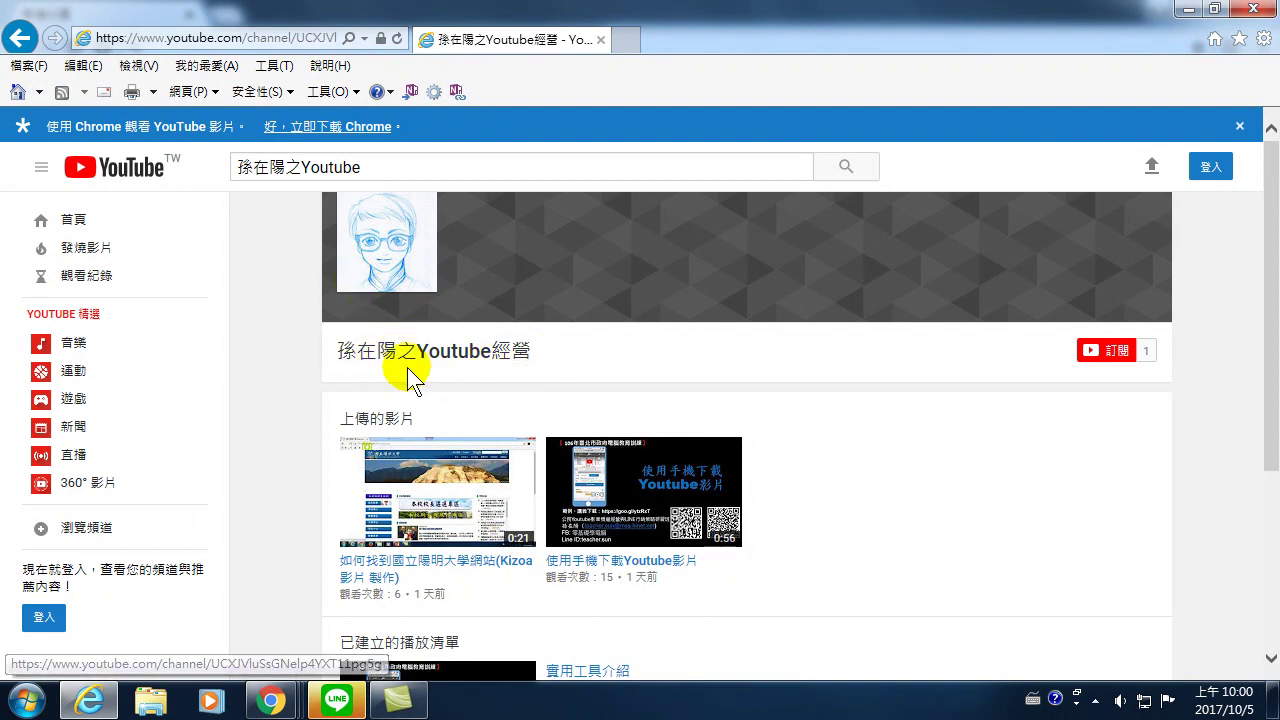
pyautogui.moveTo(643, 491)
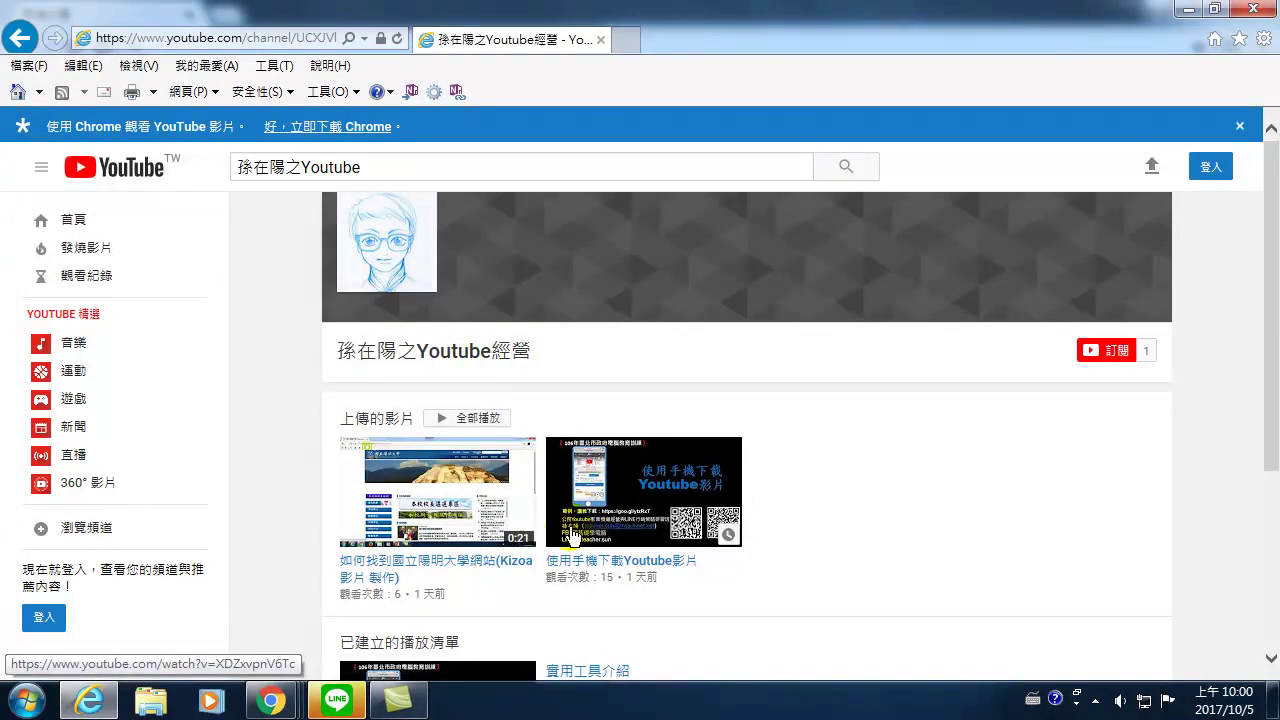
pyautogui.scroll(-3, 572, 537)
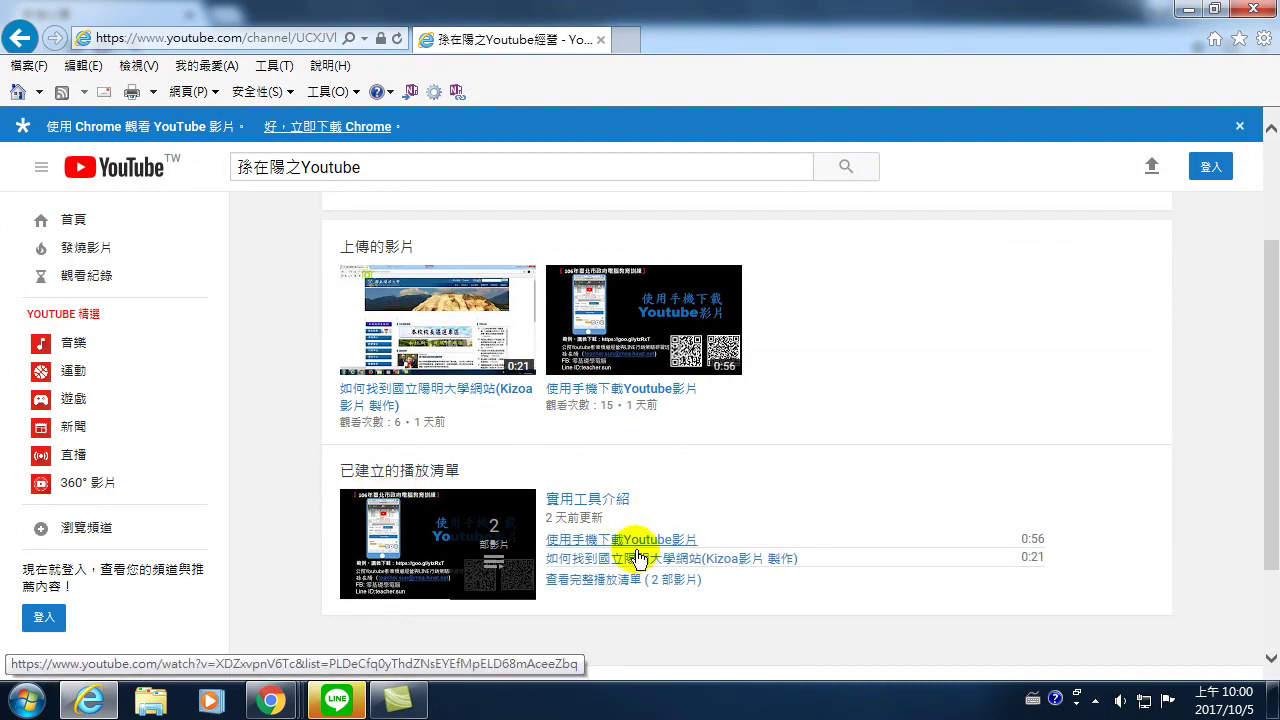
pyautogui.scroll(-2, 476, 556)
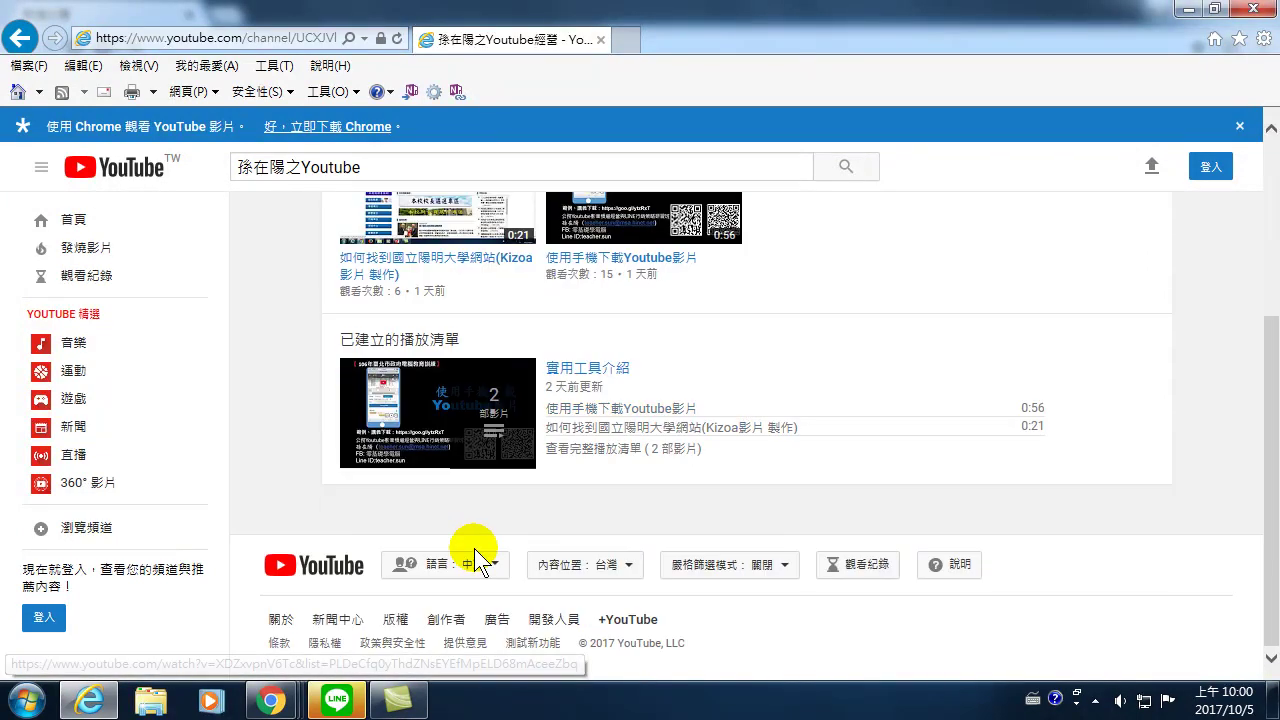
pyautogui.scroll(5, 472, 550)
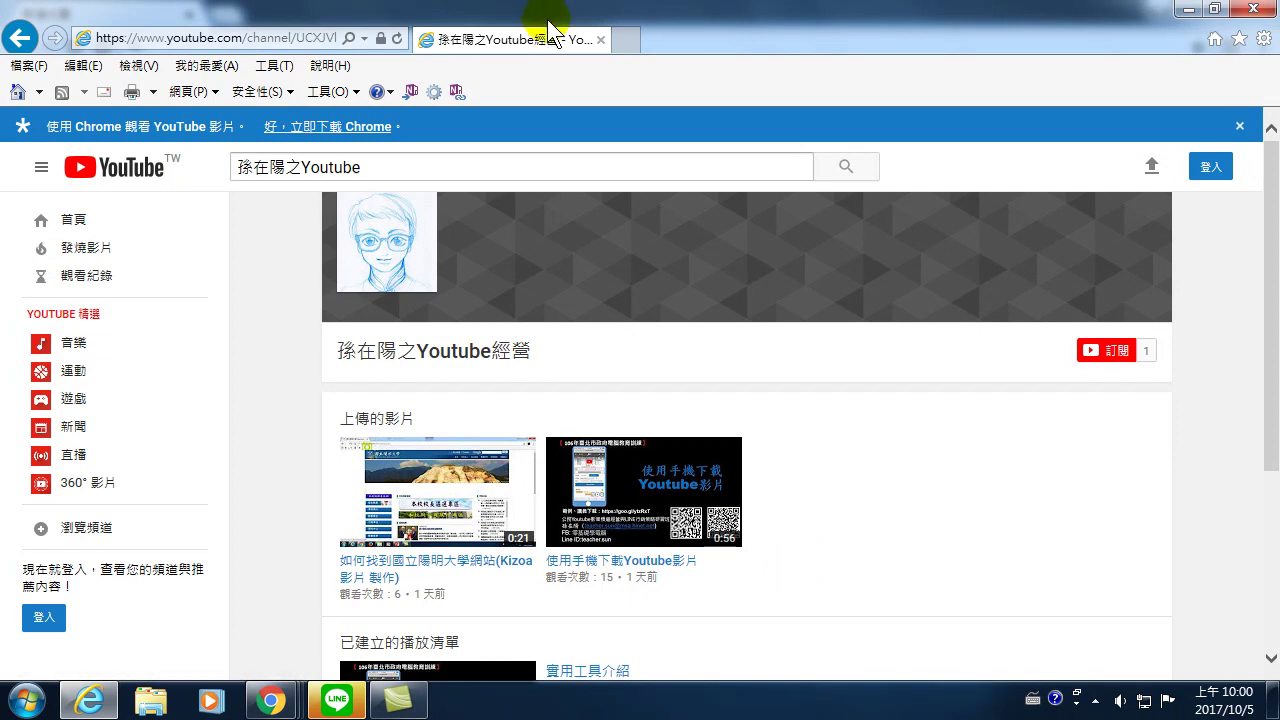
# Switch back to Chrome and reach the channel page again through 創作者工作室 and 瀏覽頻道.
pyautogui.click(274, 705)
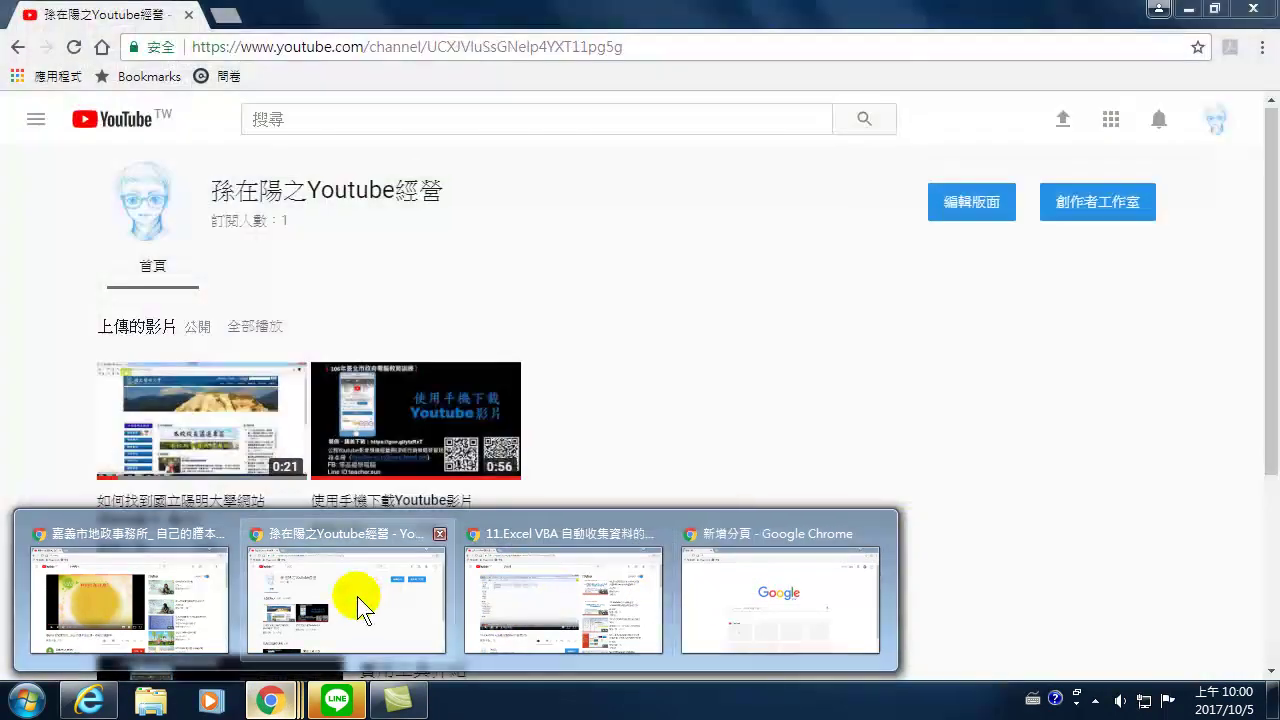
pyautogui.click(357, 596)
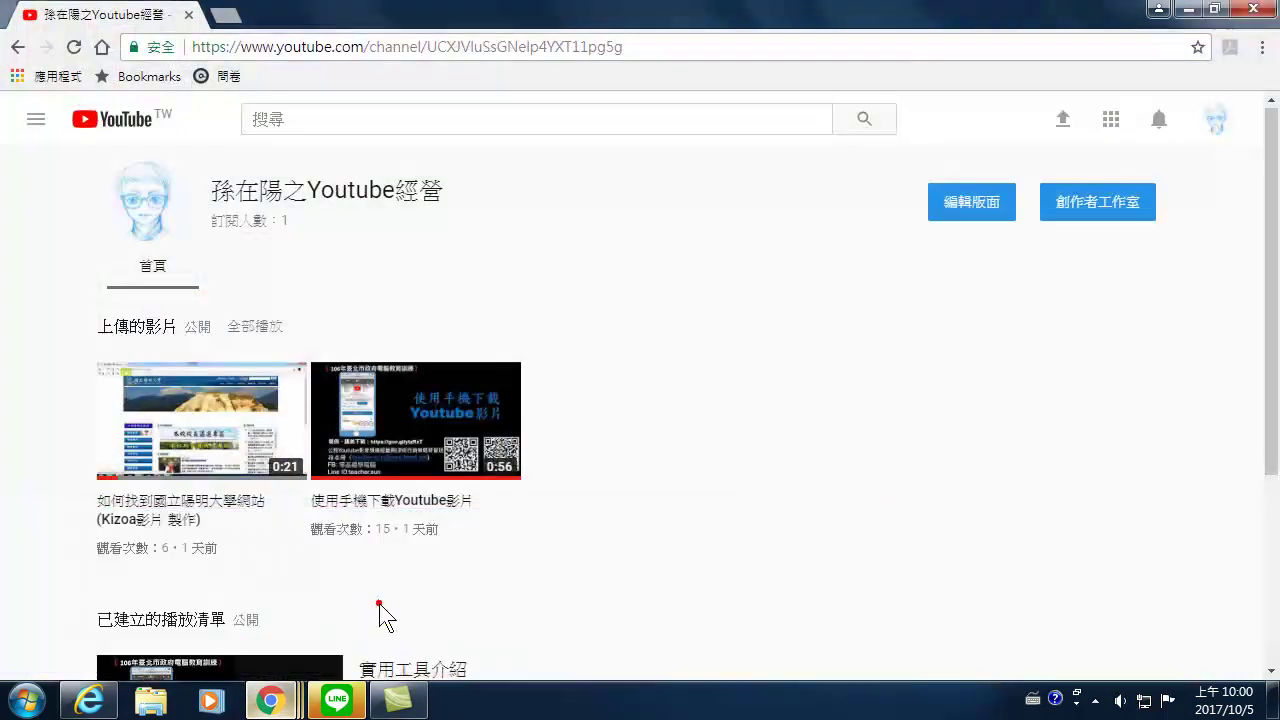
pyautogui.click(1214, 120)
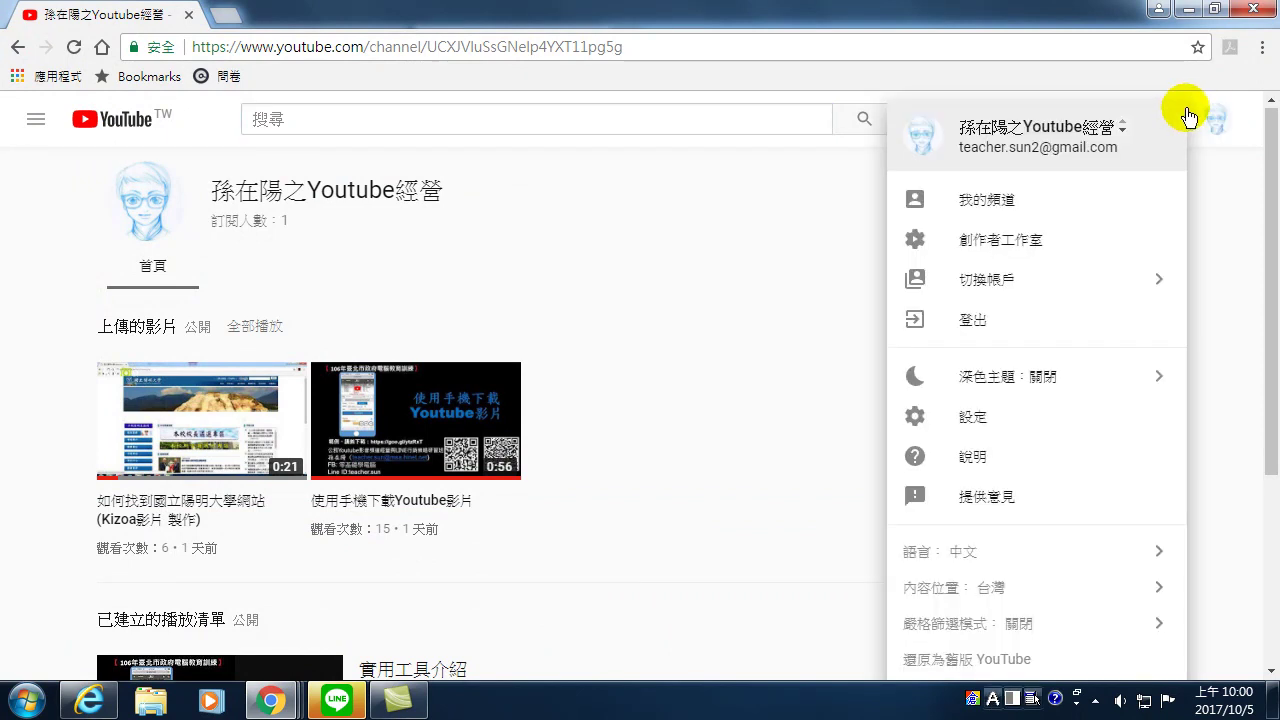
pyautogui.click(990, 246)
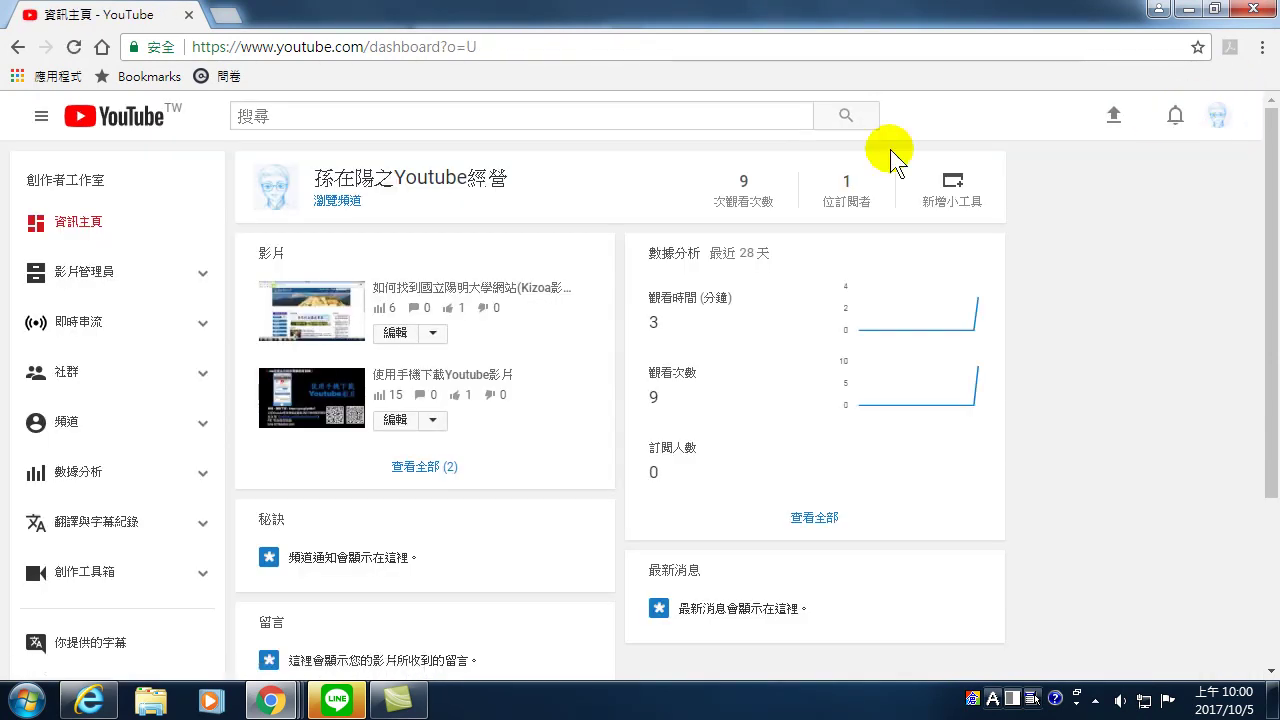
pyautogui.click(337, 203)
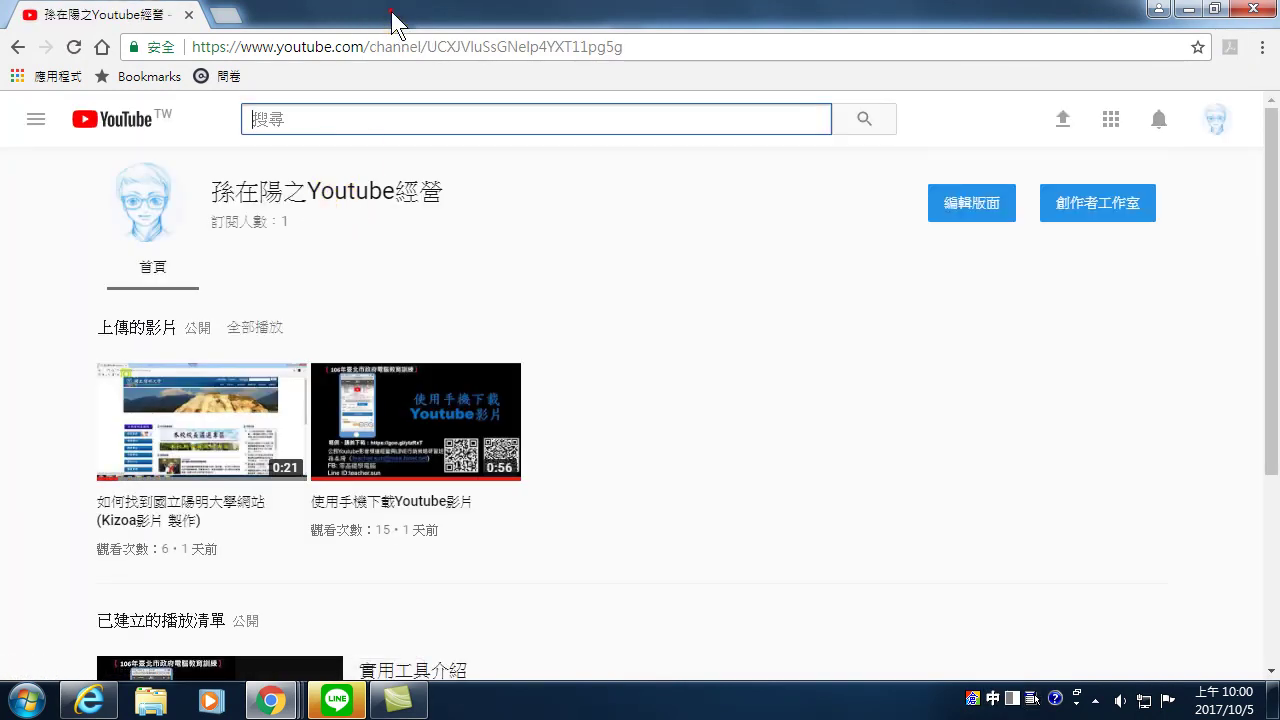
# Snap Chrome beside Internet Explorer and scroll both channel views to compare the 實用工具介紹 playlist.
pyautogui.moveTo(393, 22); pyautogui.dragTo(1278, 28)
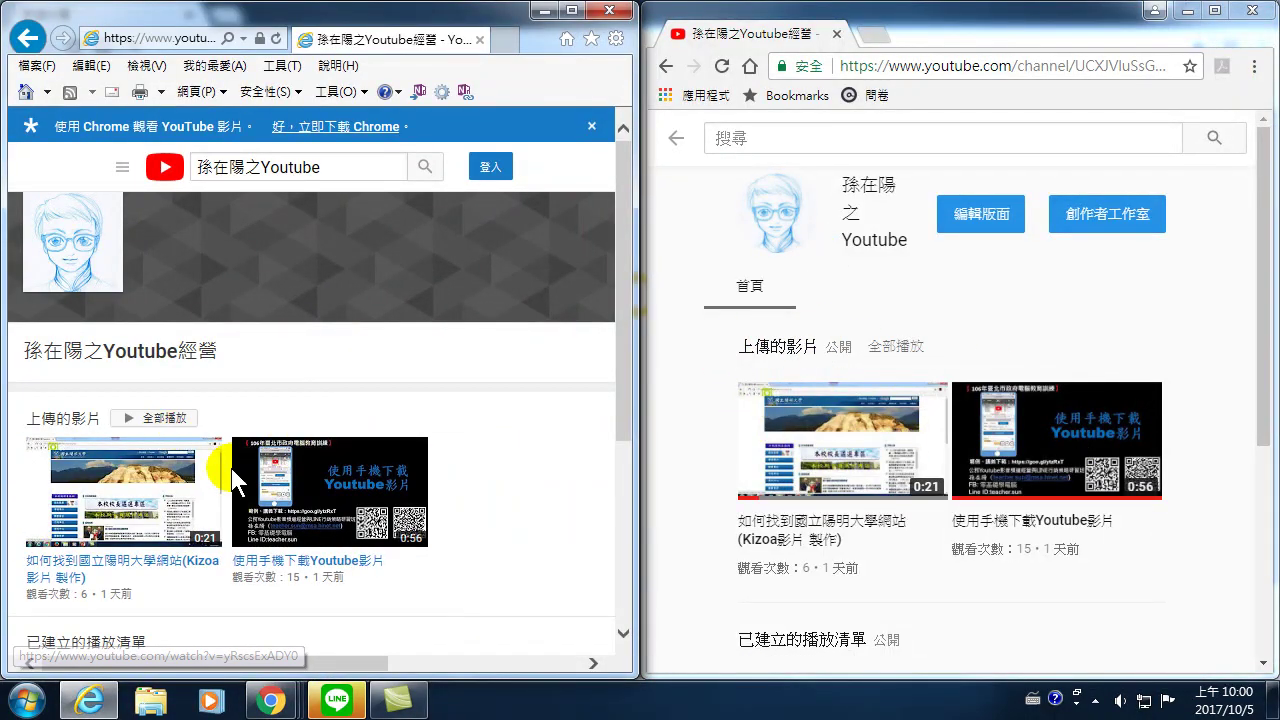
pyautogui.scroll(-3, 277, 500)
pyautogui.scroll(-2, 194, 506)
pyautogui.moveTo(842, 440)
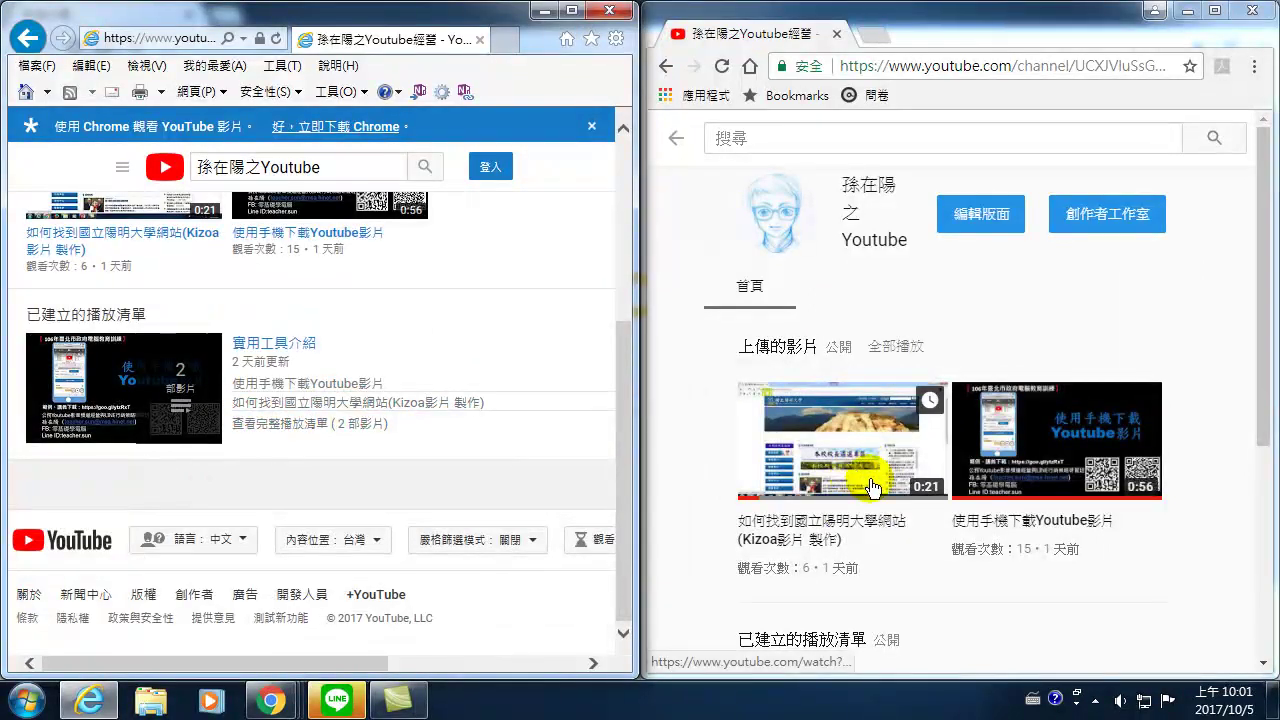
pyautogui.moveTo(1257, 325); pyautogui.dragTo(1255, 468)
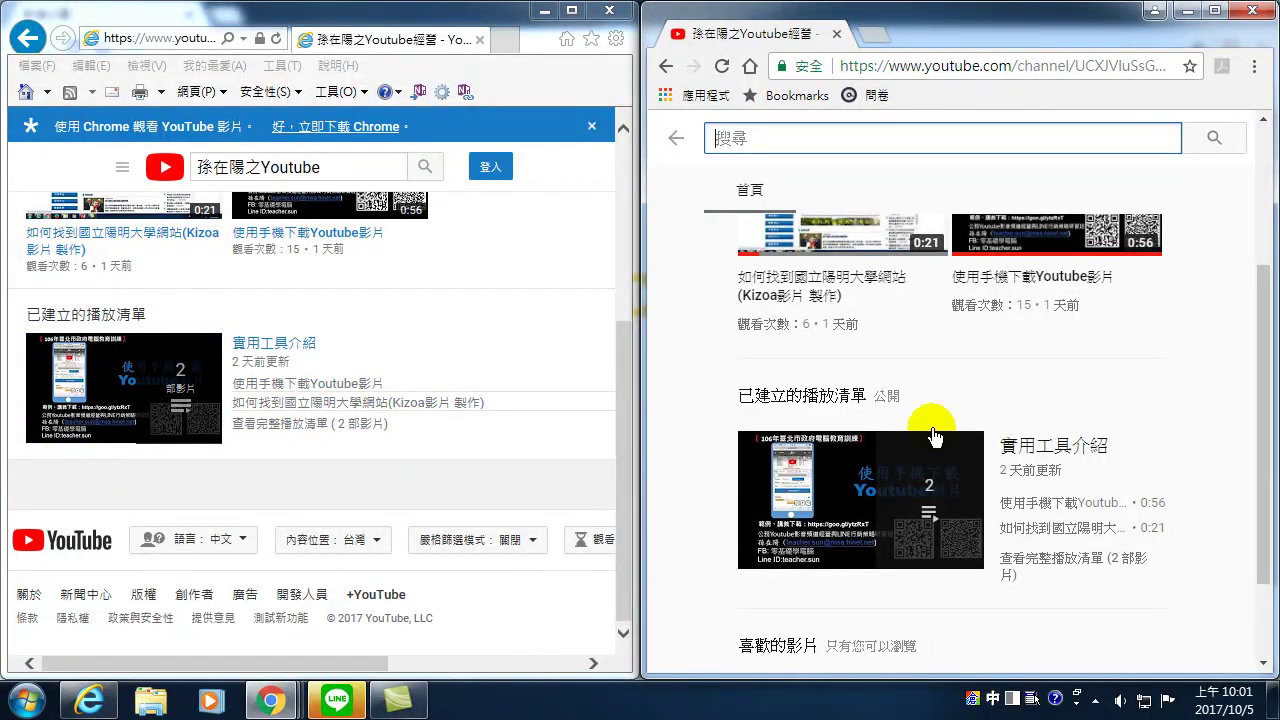
pyautogui.scroll(3, 1259, 354)
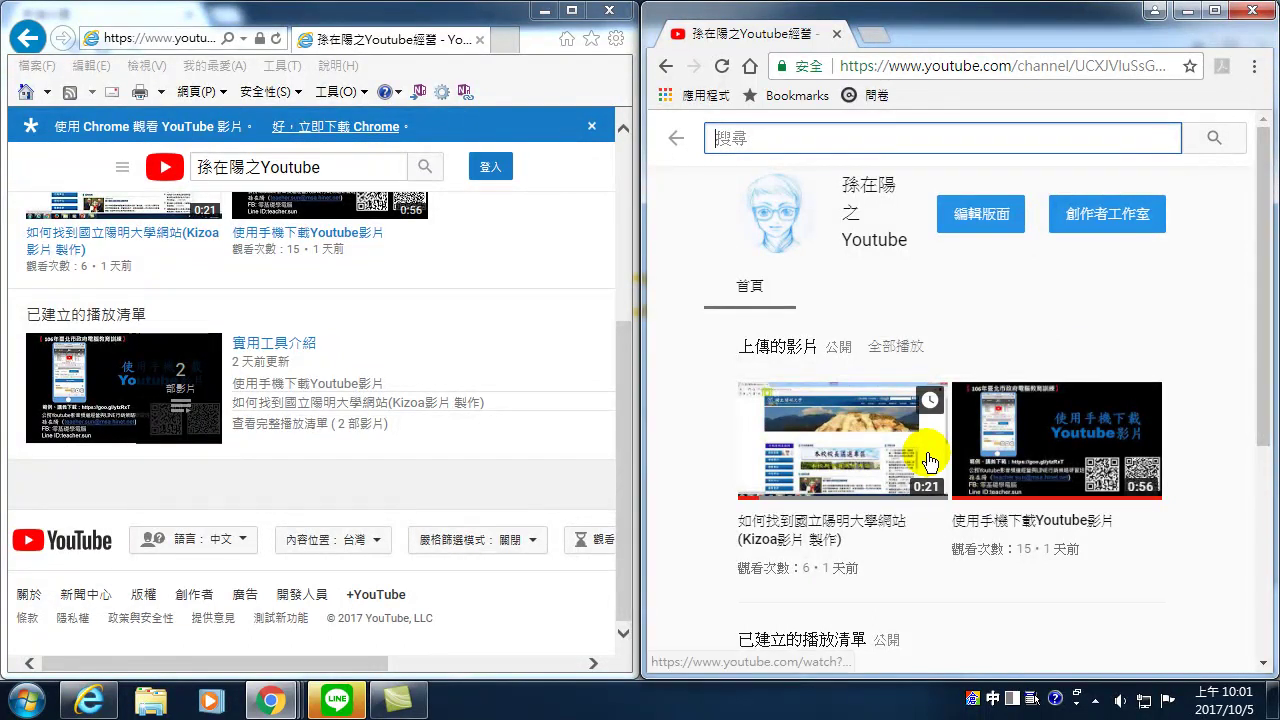
# Open the classic channel layout with 編輯版面 and scroll through its sections.
pyautogui.click(1007, 219)
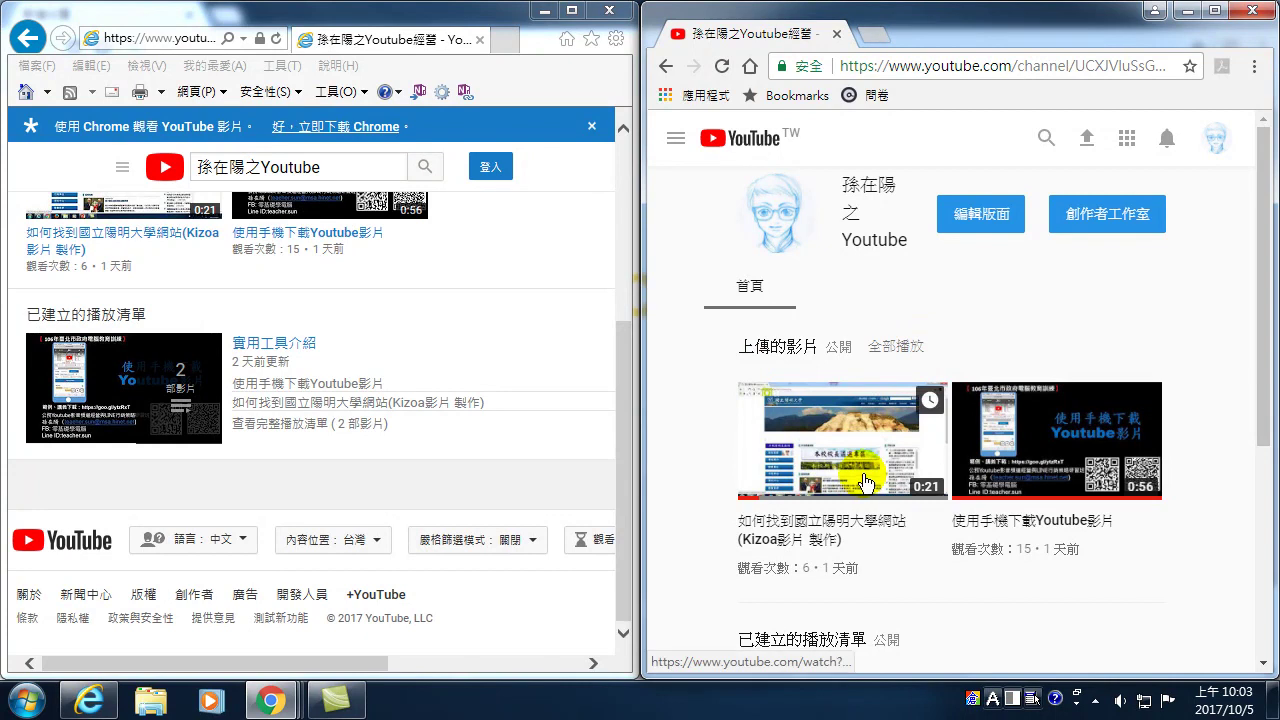
pyautogui.scroll(-3, 866, 484)
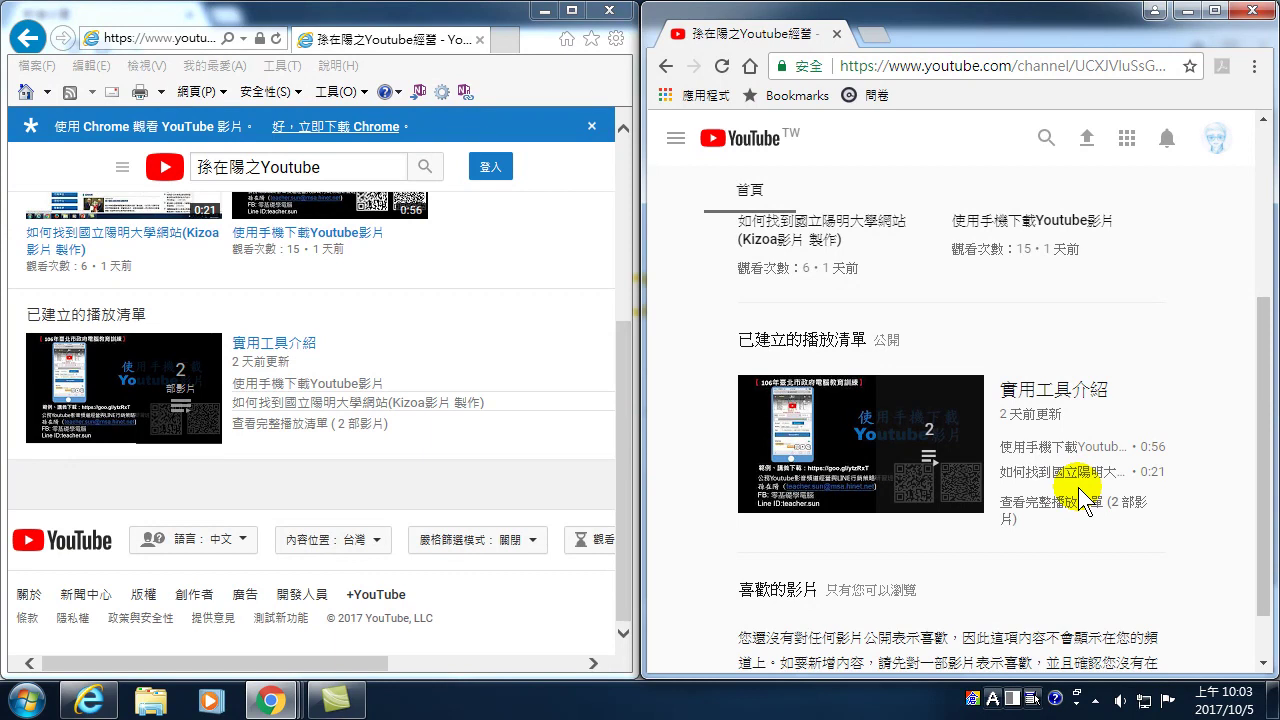
pyautogui.moveTo(860, 443)
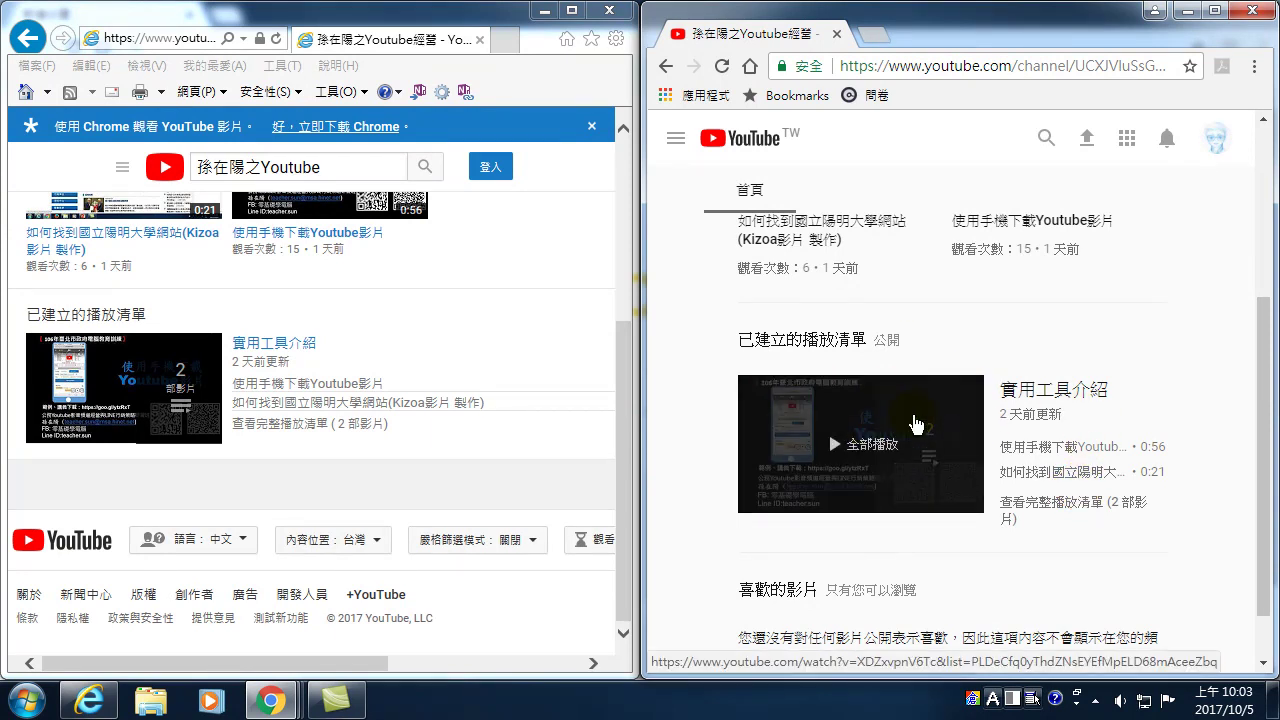
pyautogui.scroll(3, 916, 424)
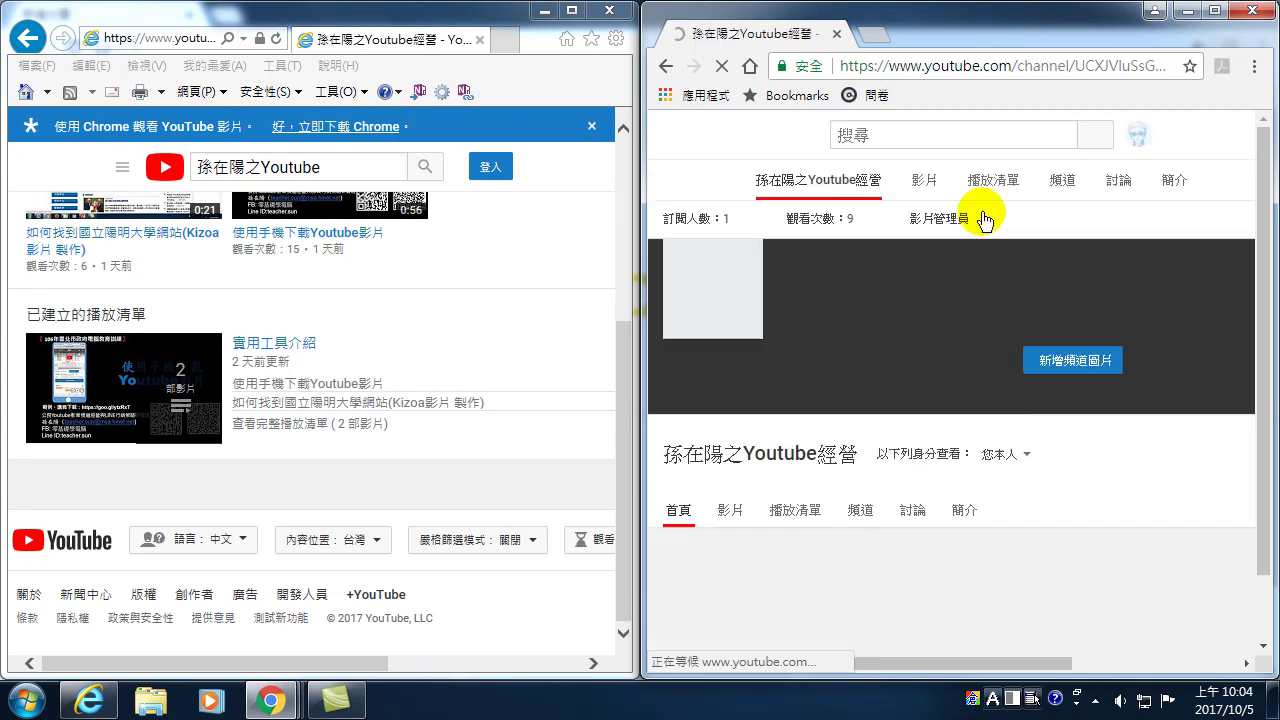
# Maximize Chrome and expand the 以下列身分查看 您本人 viewer dropdown.
pyautogui.click(1213, 10)
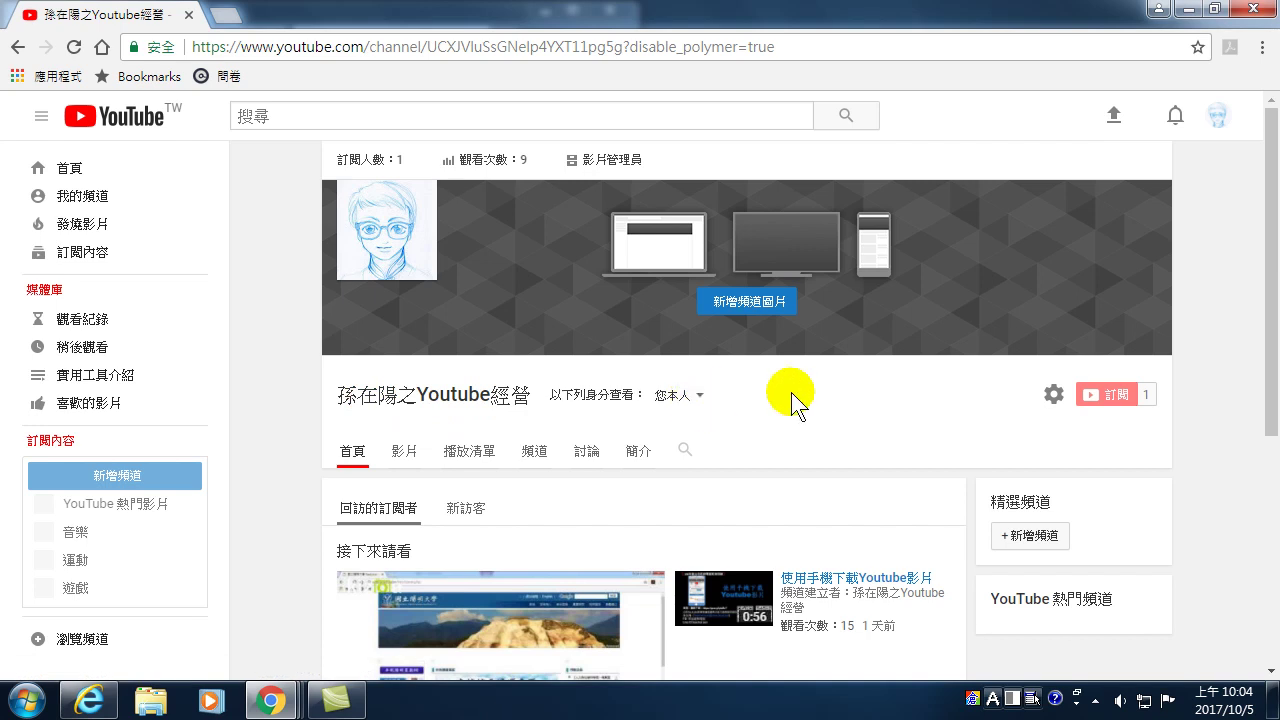
pyautogui.click(699, 395)
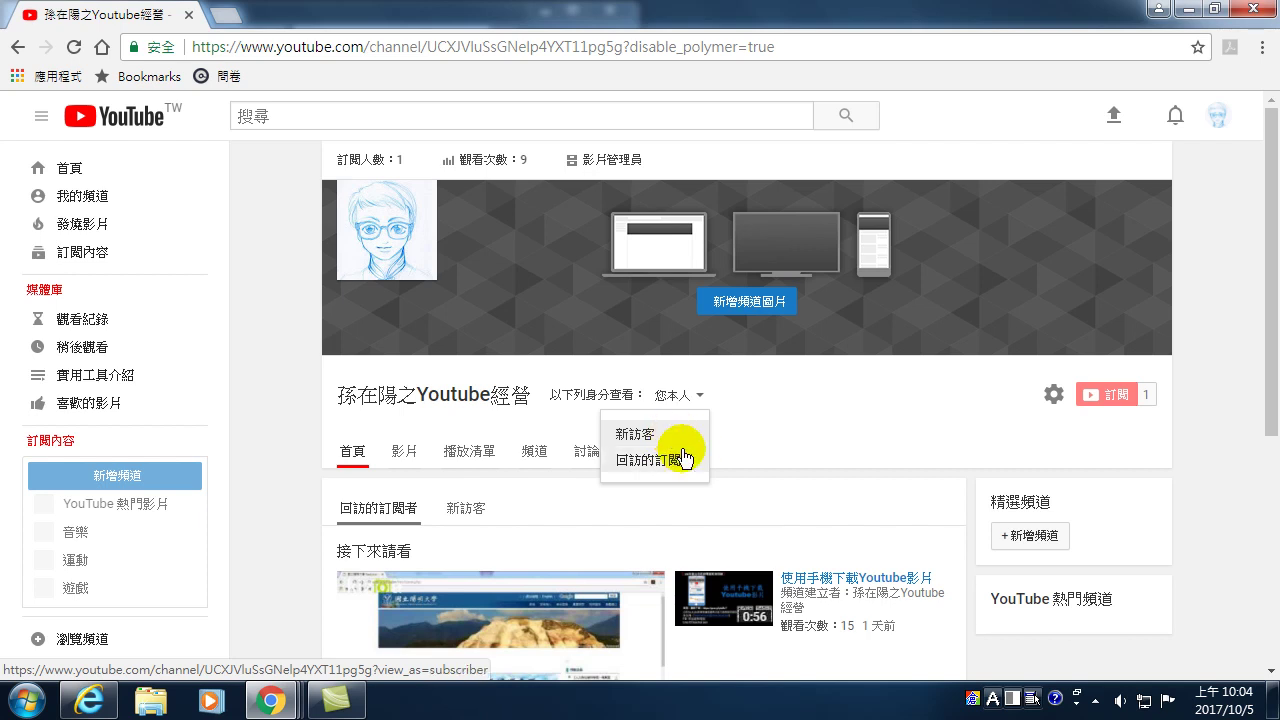
# Close the viewer list, preview the 新訪客 tab, then return to 回訪的訂閱者 and scroll its videos.
pyautogui.click(786, 403)
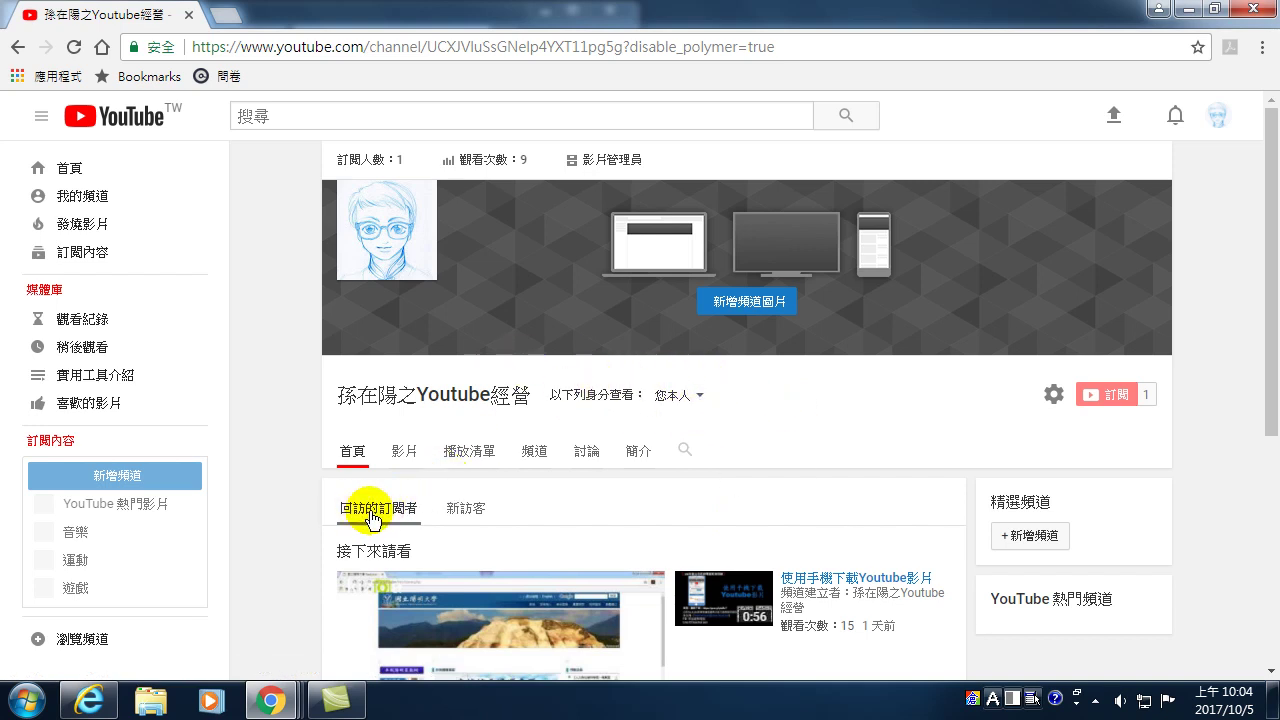
pyautogui.scroll(-1, 366, 508)
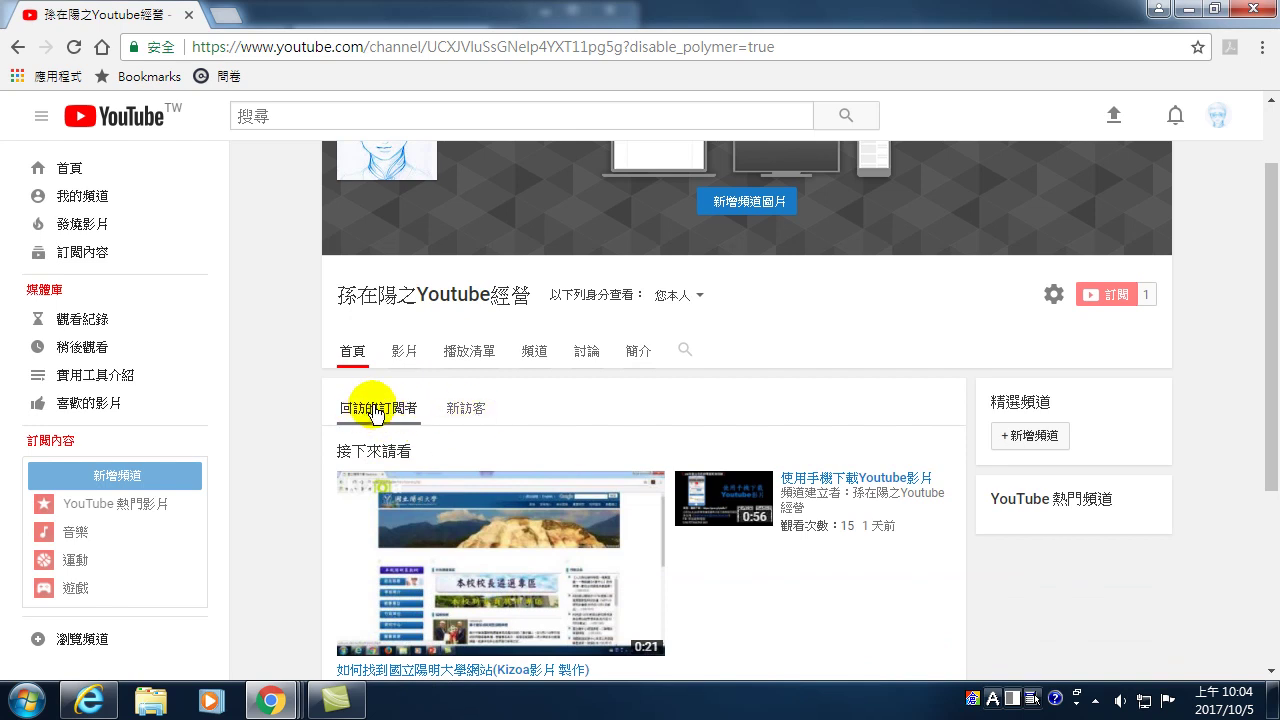
pyautogui.doubleClick(467, 412)
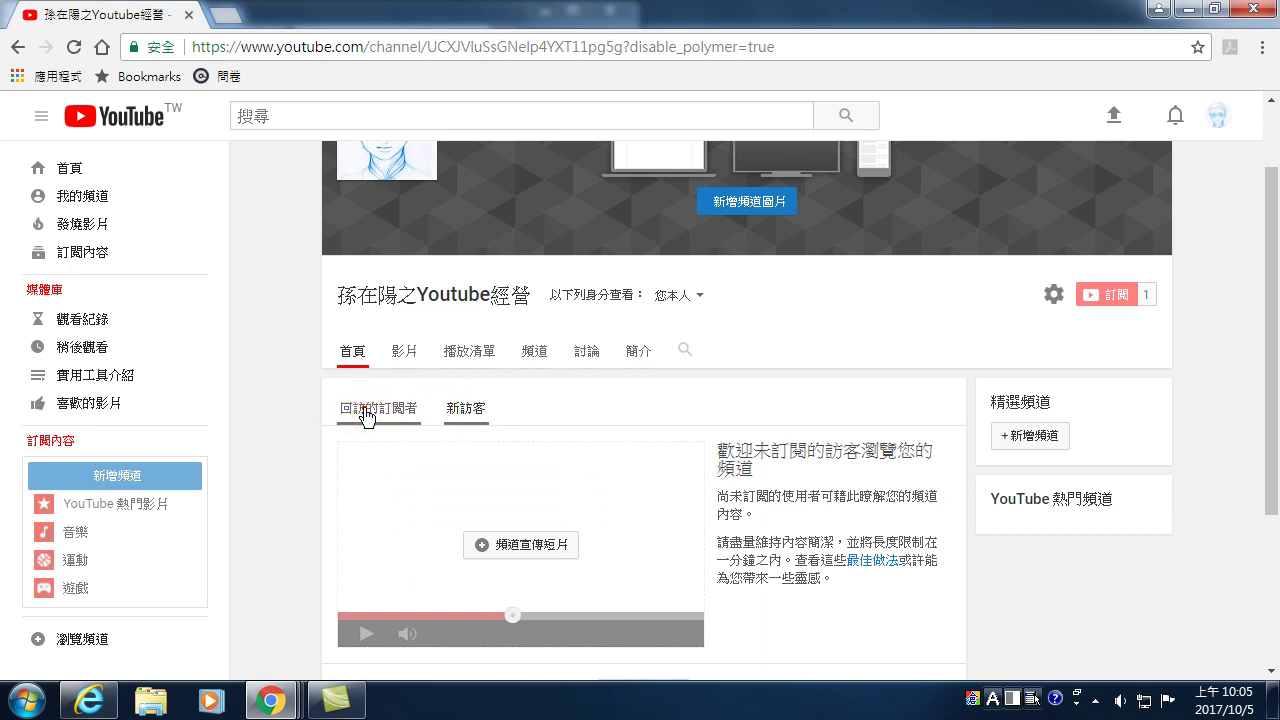
pyautogui.click(366, 416)
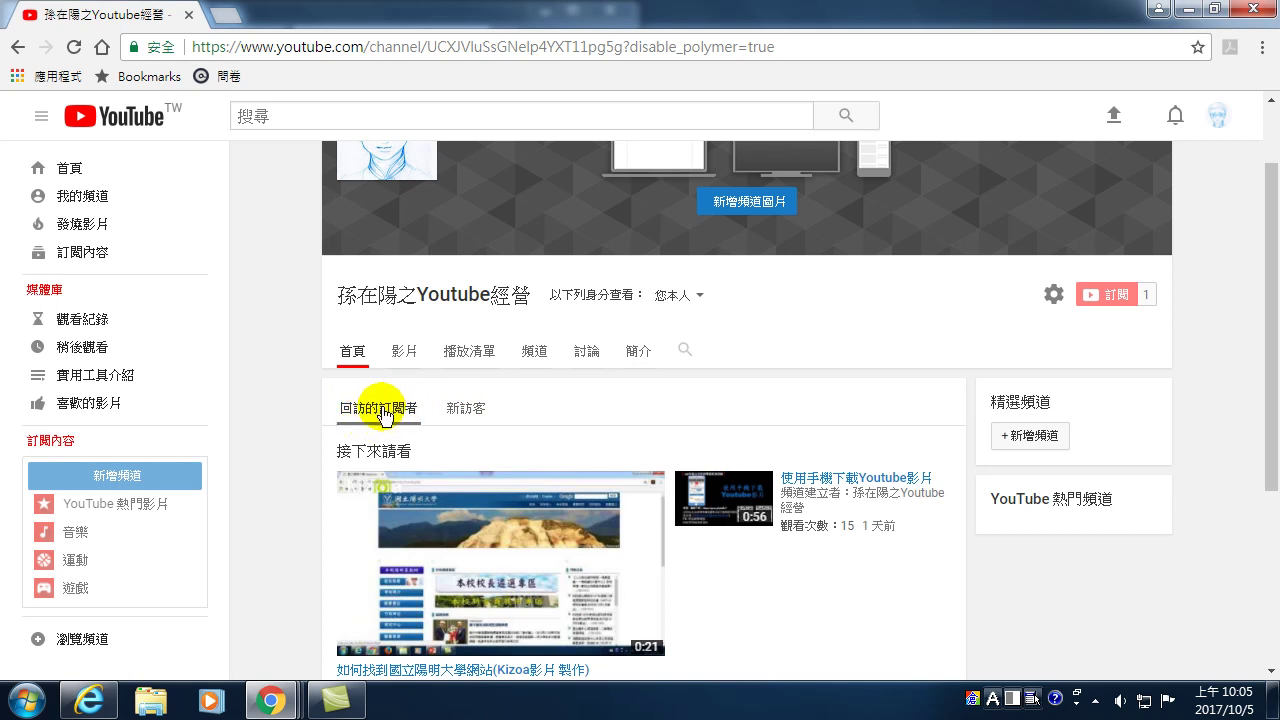
pyautogui.scroll(-2, 400, 420)
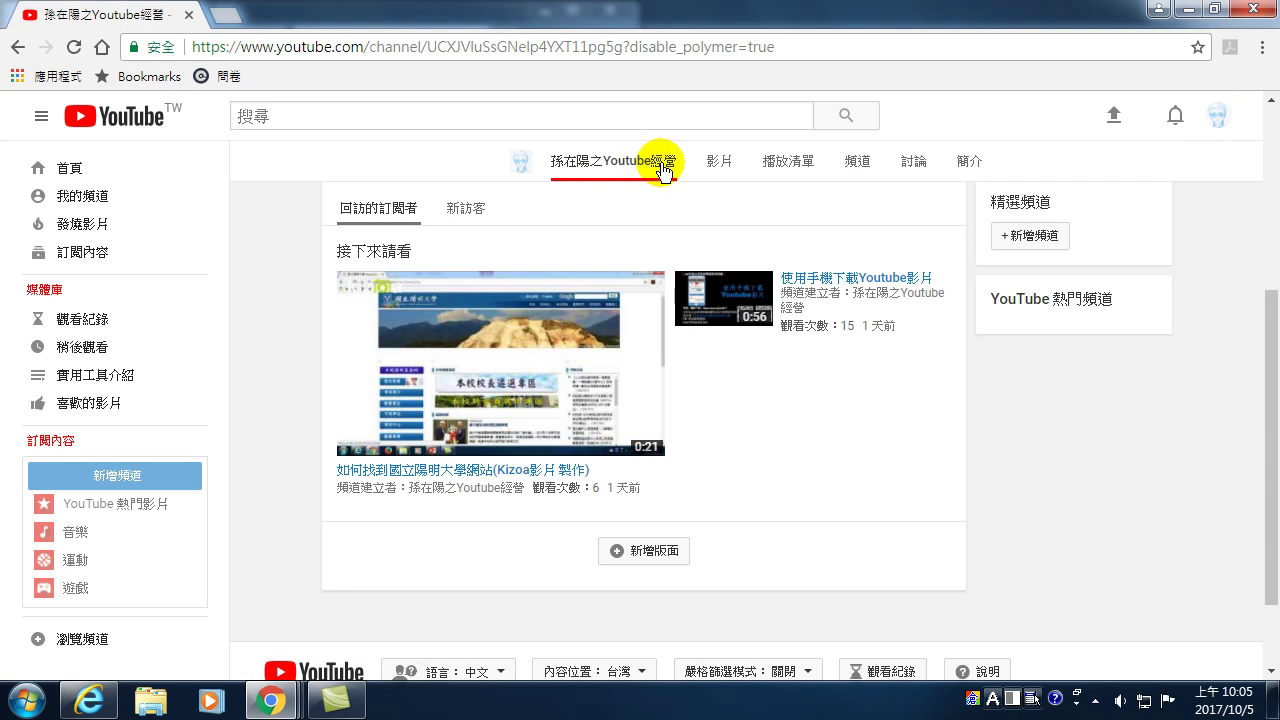
pyautogui.moveTo(640, 451)
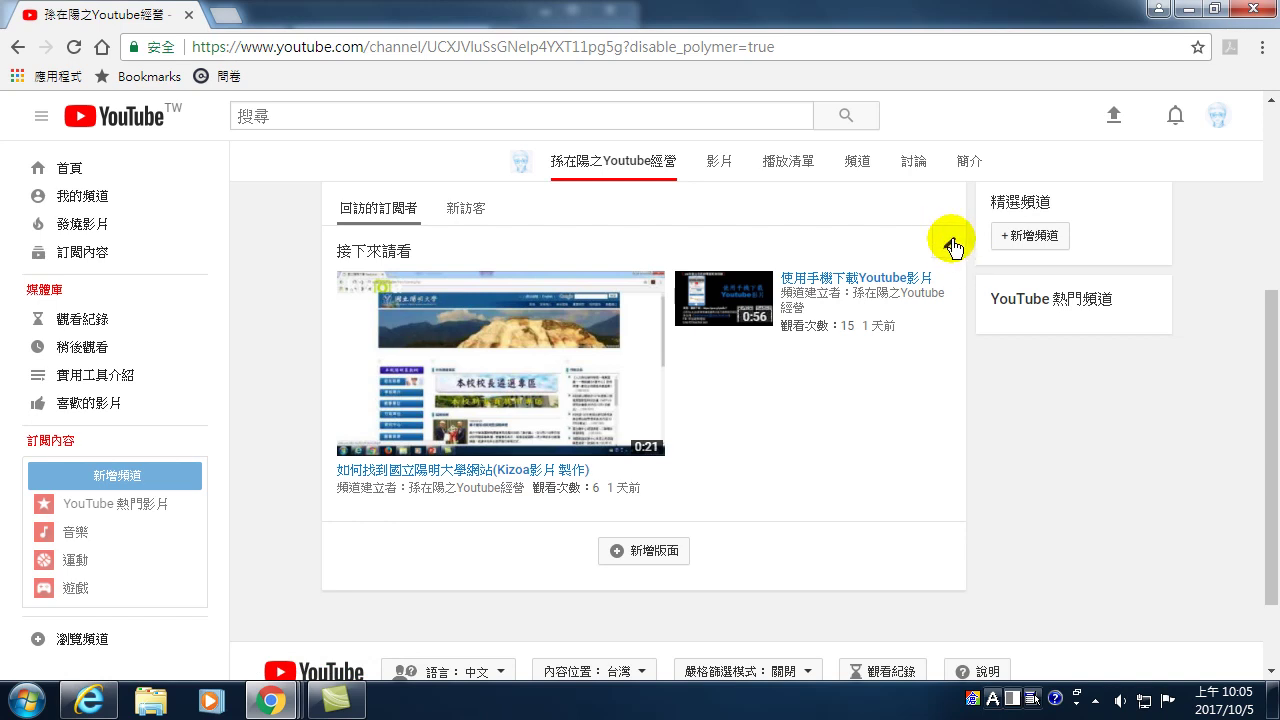
pyautogui.click(951, 246)
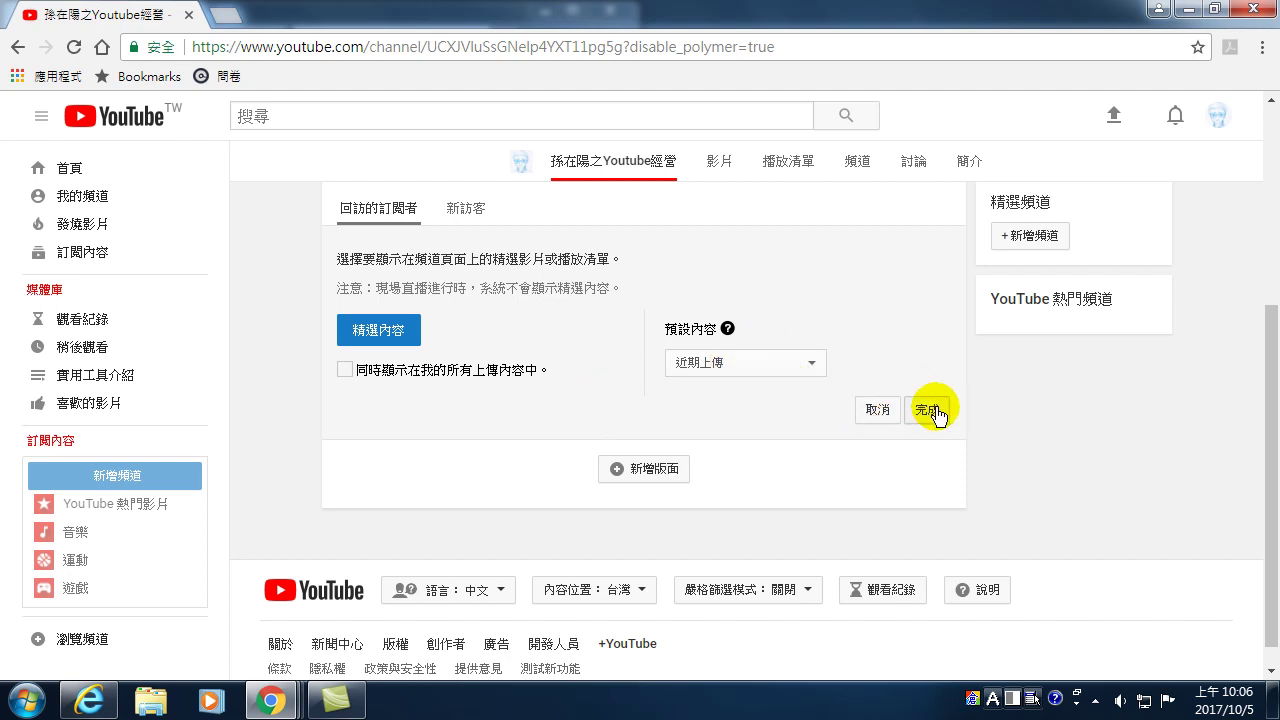
pyautogui.click(872, 410)
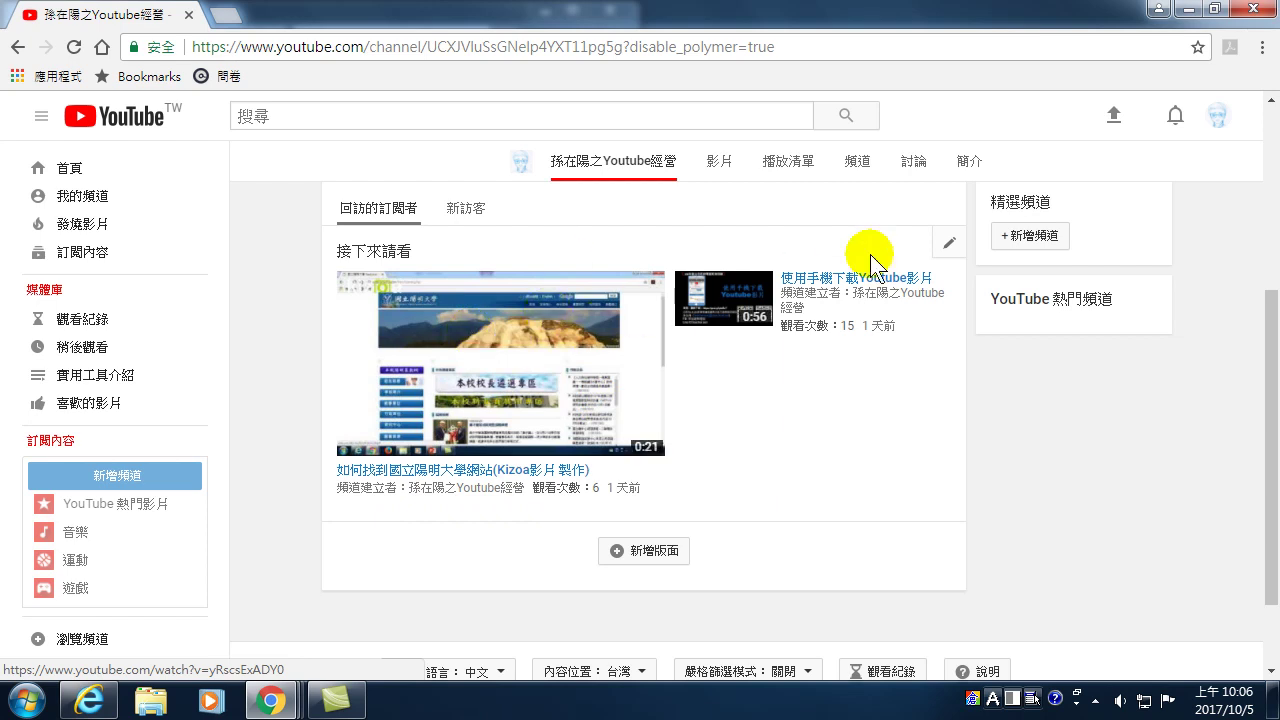
pyautogui.click(950, 248)
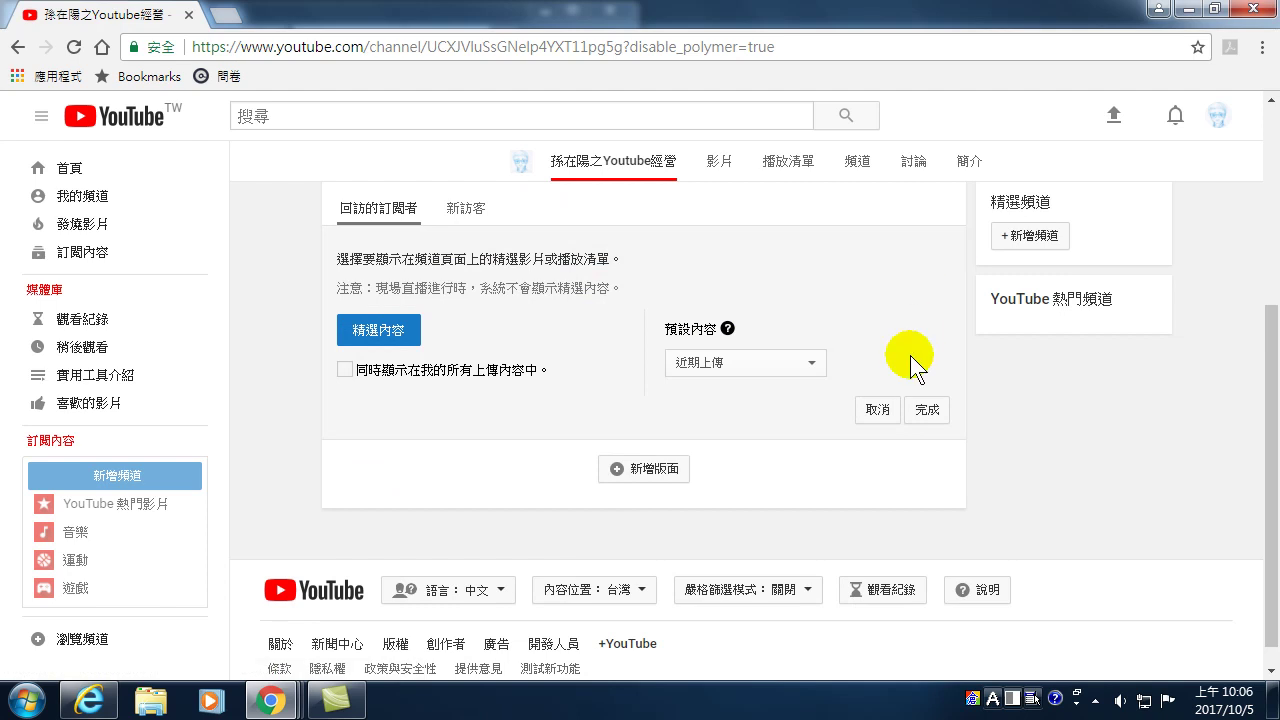
pyautogui.click(717, 361)
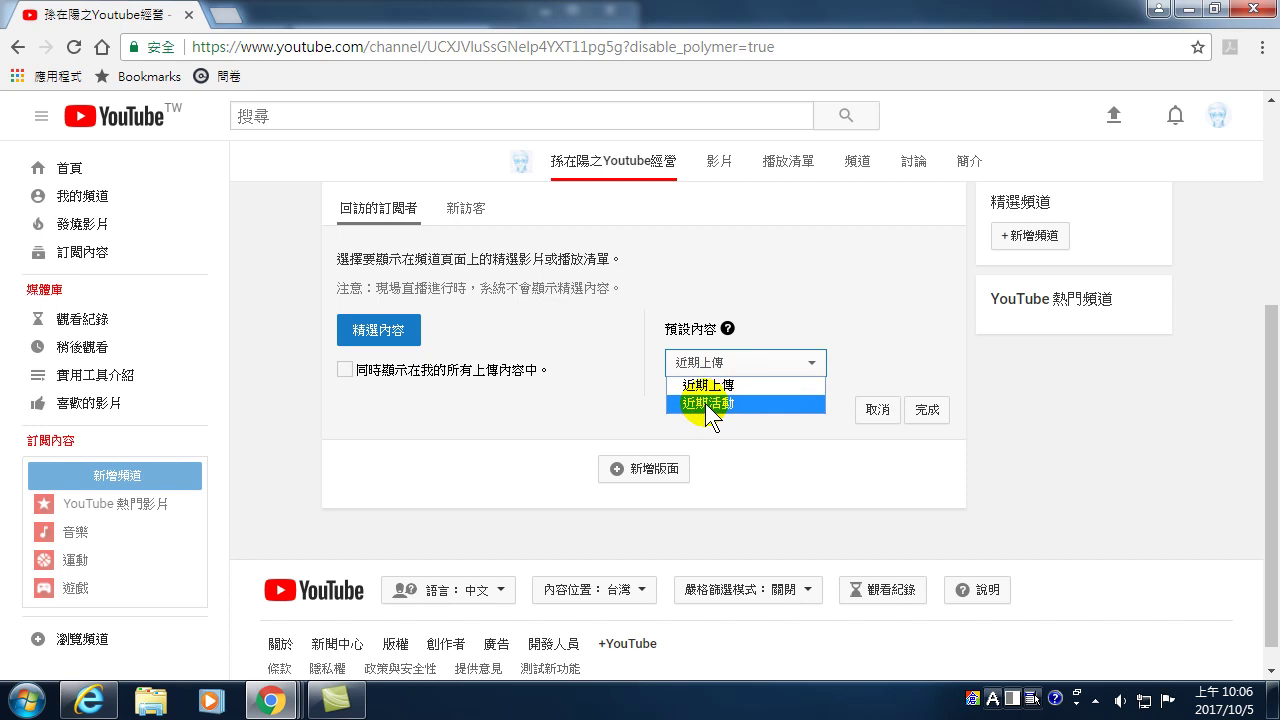
pyautogui.click(882, 312)
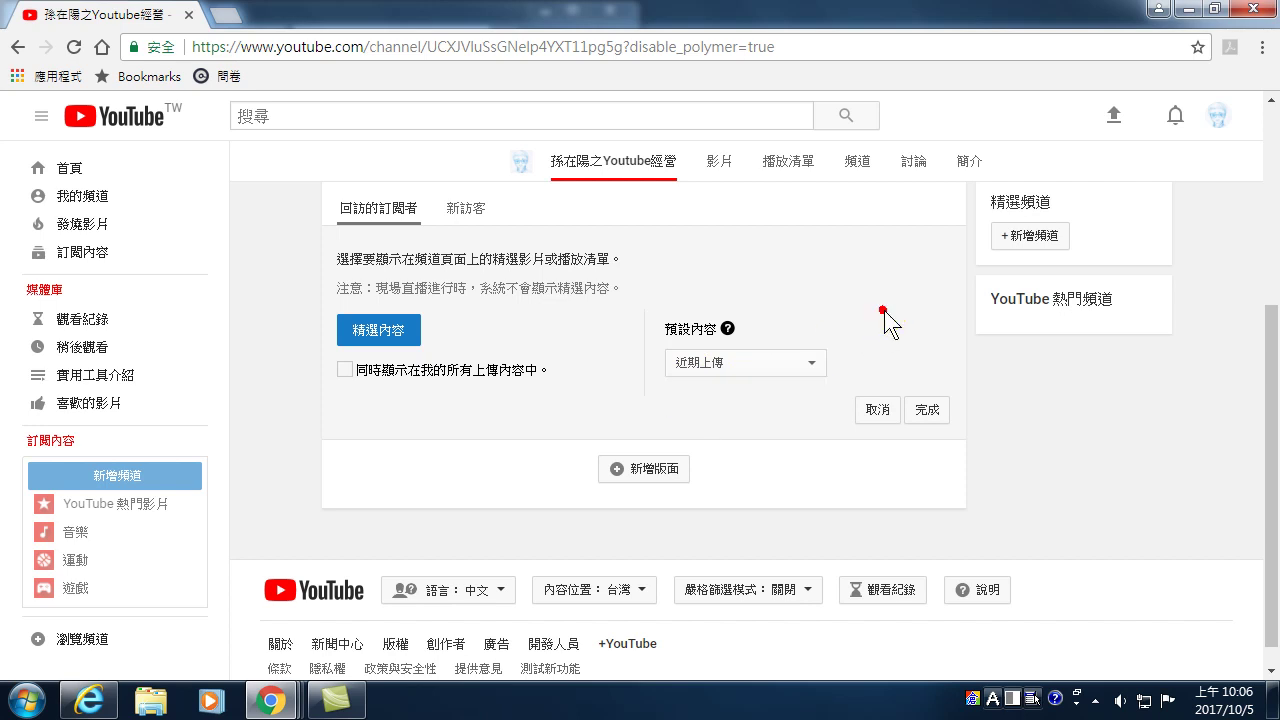
pyautogui.click(877, 412)
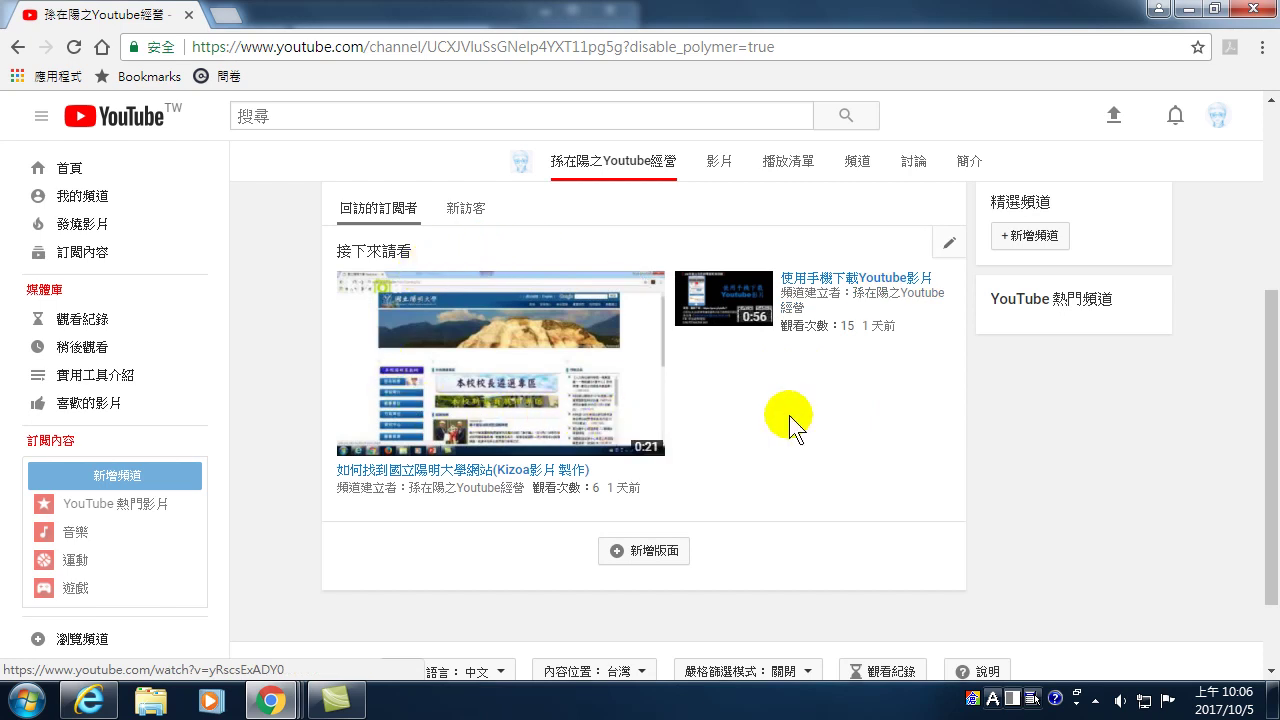
pyautogui.moveTo(500, 363)
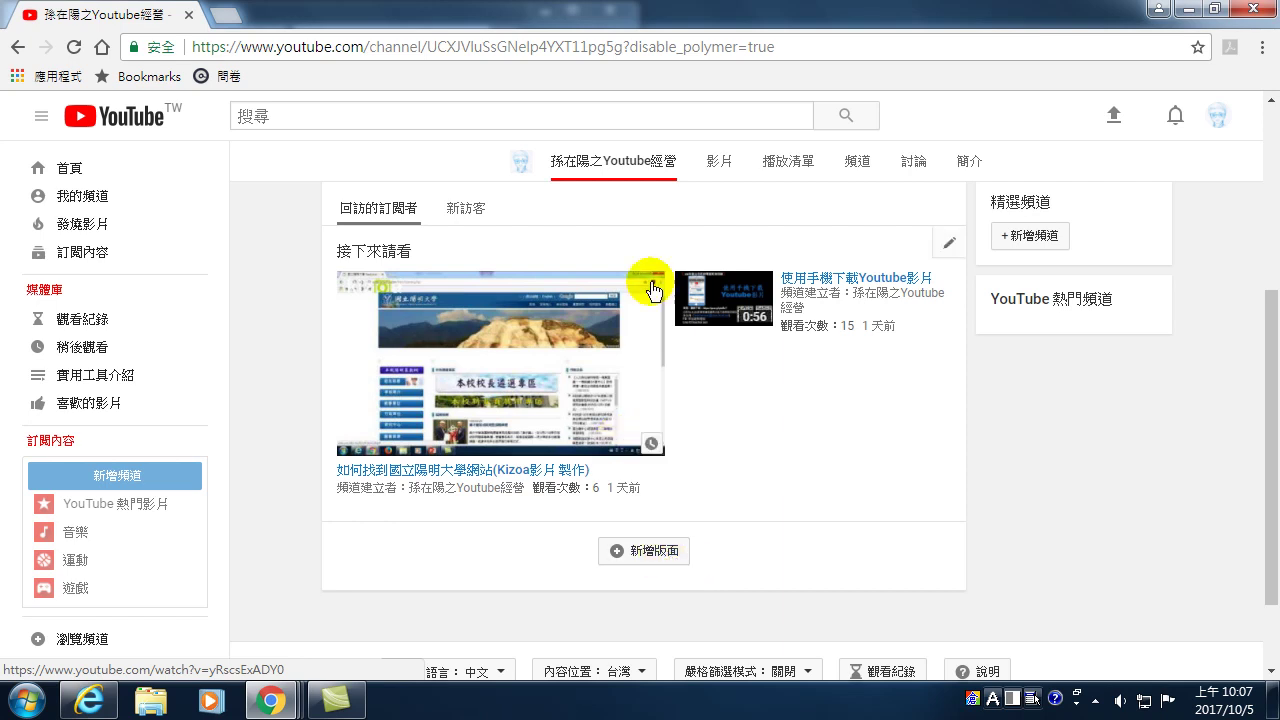
# Restore Chrome from full screen and snap it beside the Internet Explorer window.
pyautogui.moveTo(414, 20); pyautogui.dragTo(414, 30)
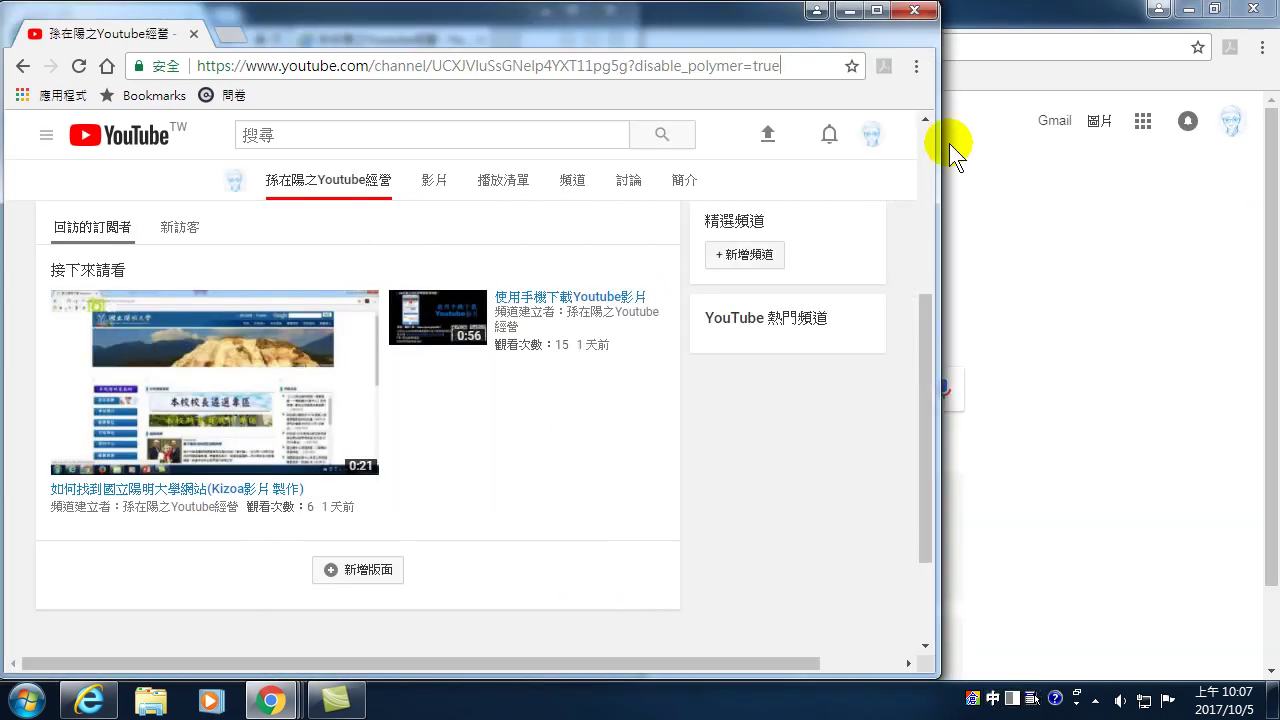
pyautogui.moveTo(630, 25); pyautogui.dragTo(1279, 25)
pyautogui.click(323, 329)
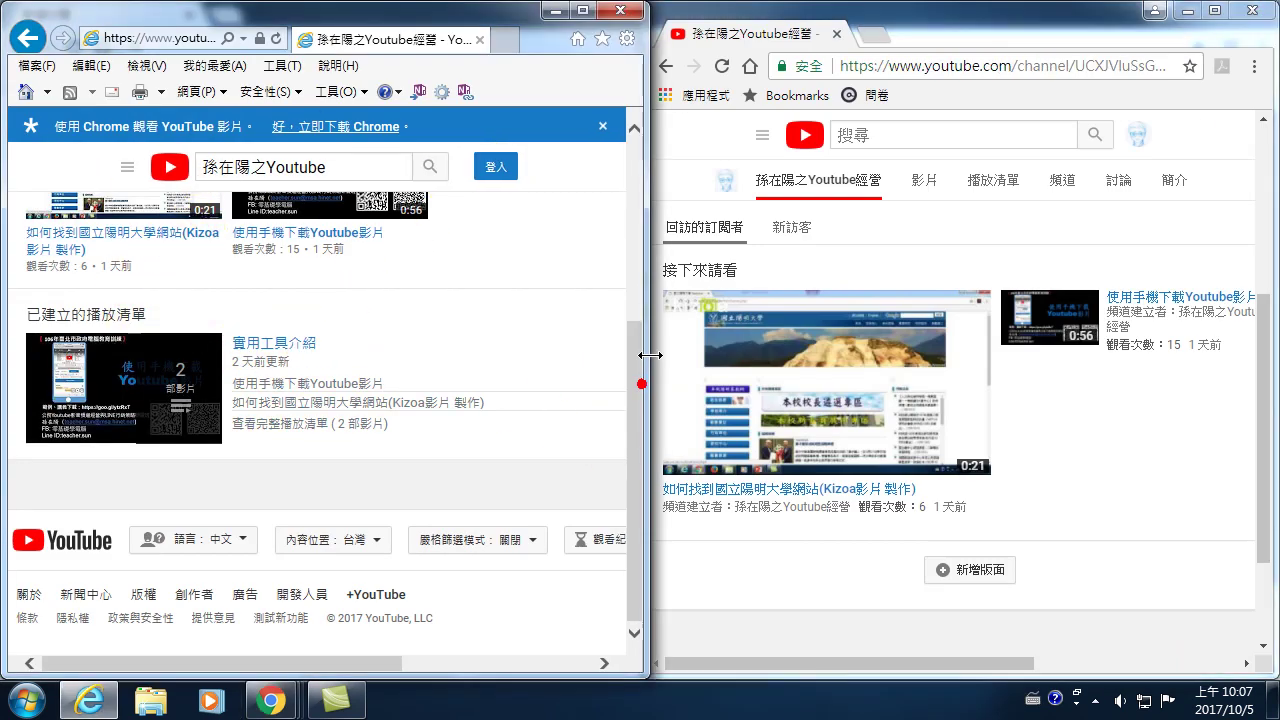
pyautogui.scroll(3, 108, 365)
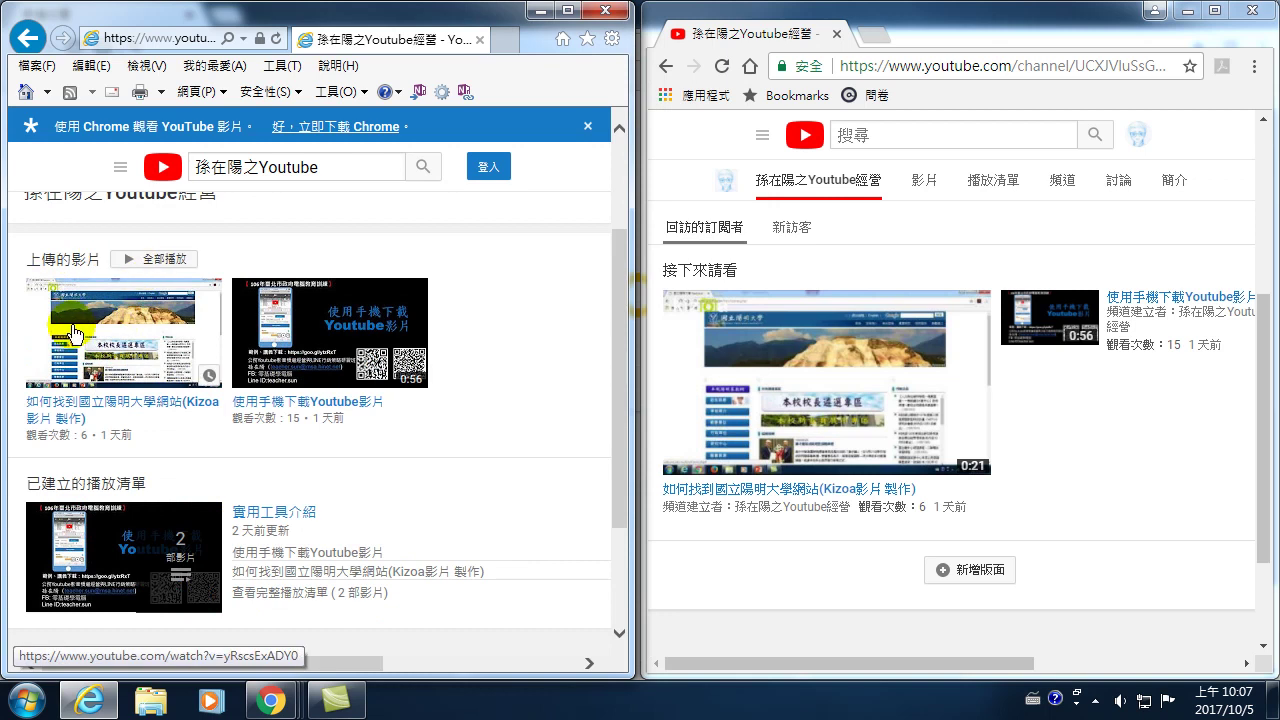
# Add a new home-page section with content set to 上傳, then maximize Chrome.
pyautogui.click(982, 570)
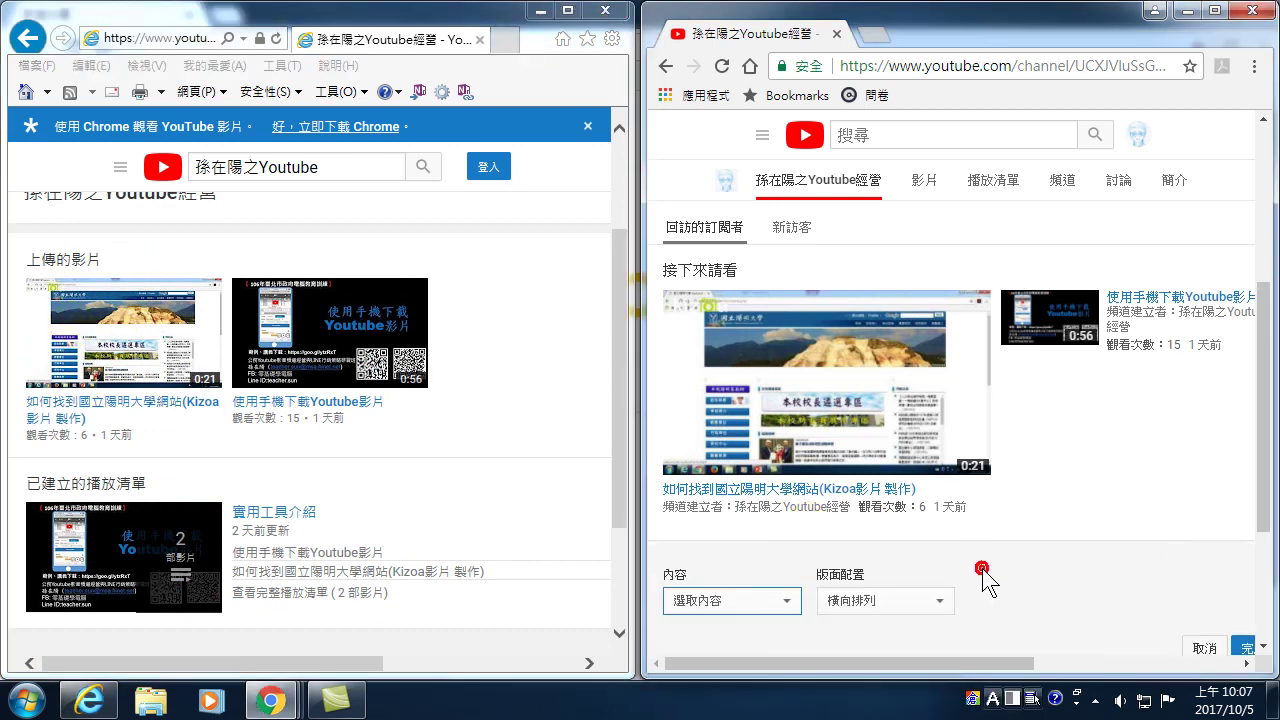
pyautogui.scroll(-1, 828, 540)
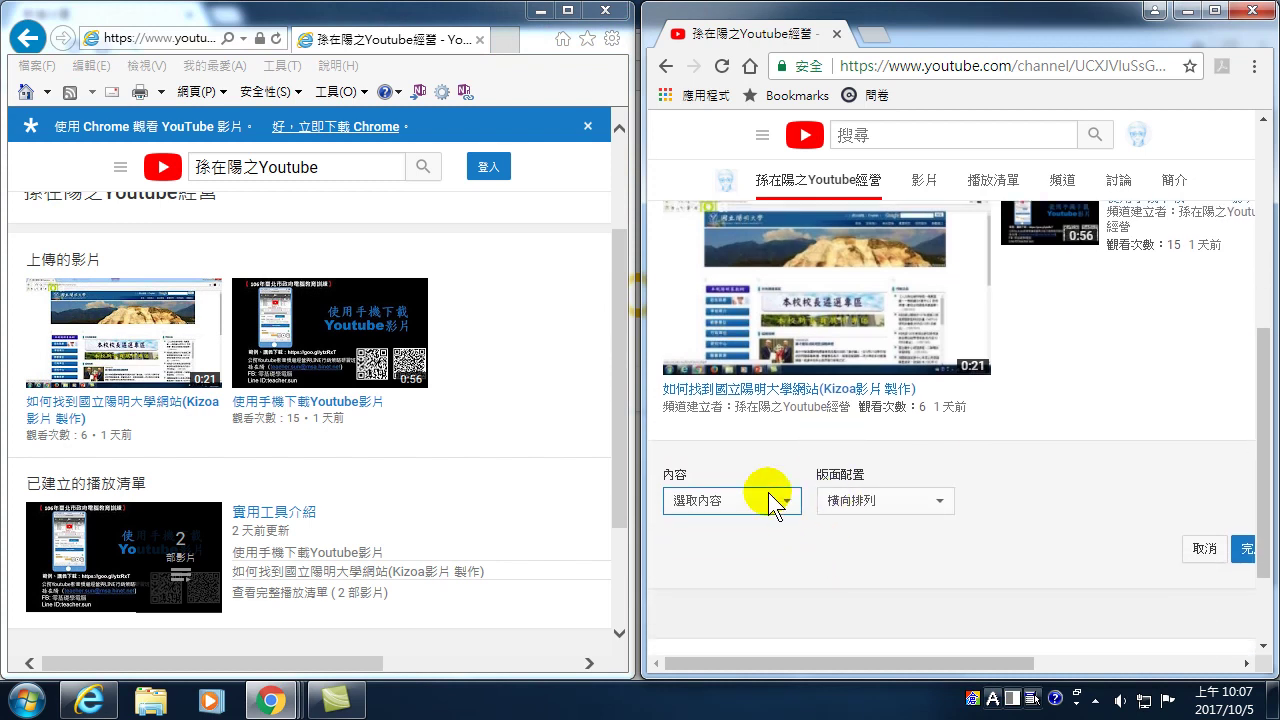
pyautogui.doubleClick(707, 503)
pyautogui.click(707, 500)
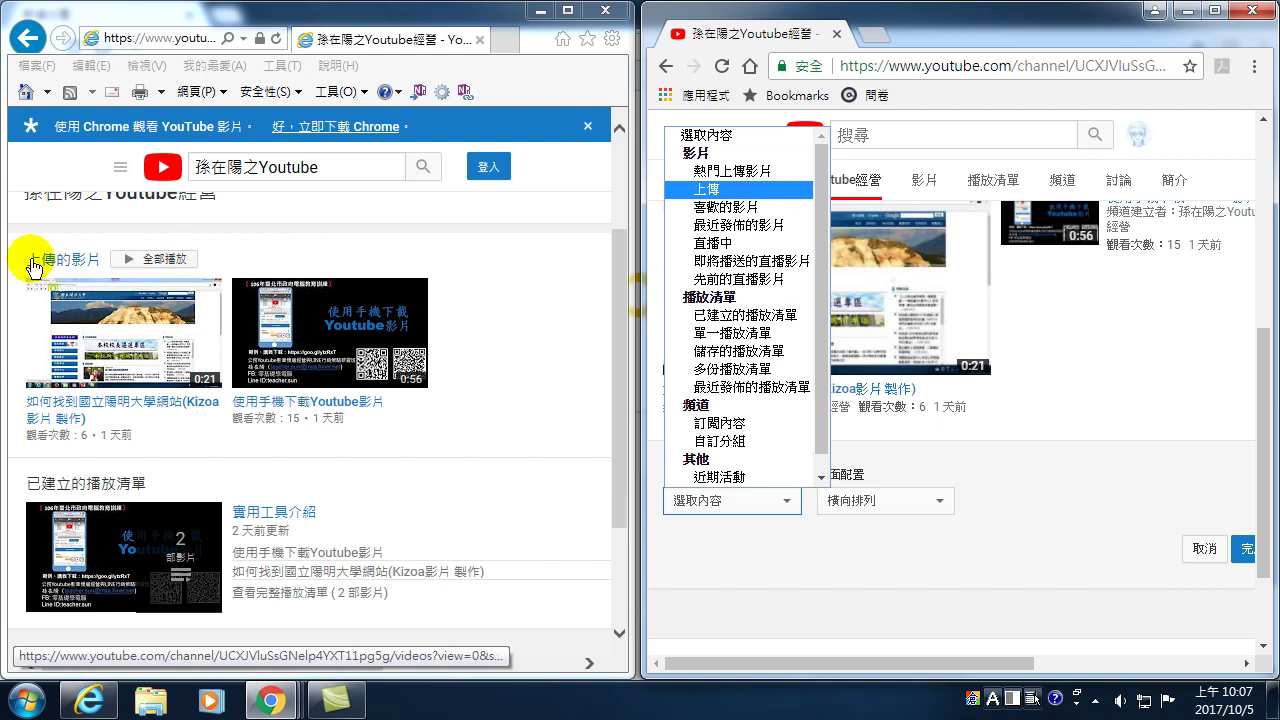
pyautogui.click(704, 190)
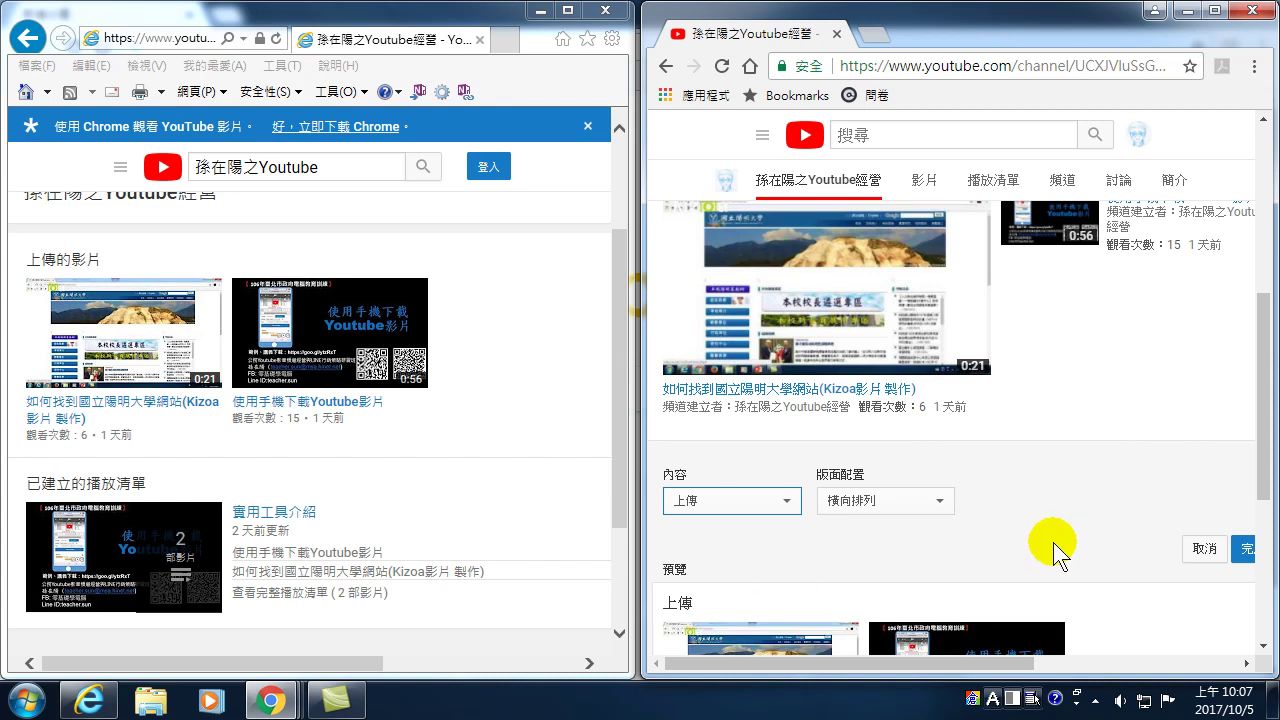
pyautogui.click(1215, 10)
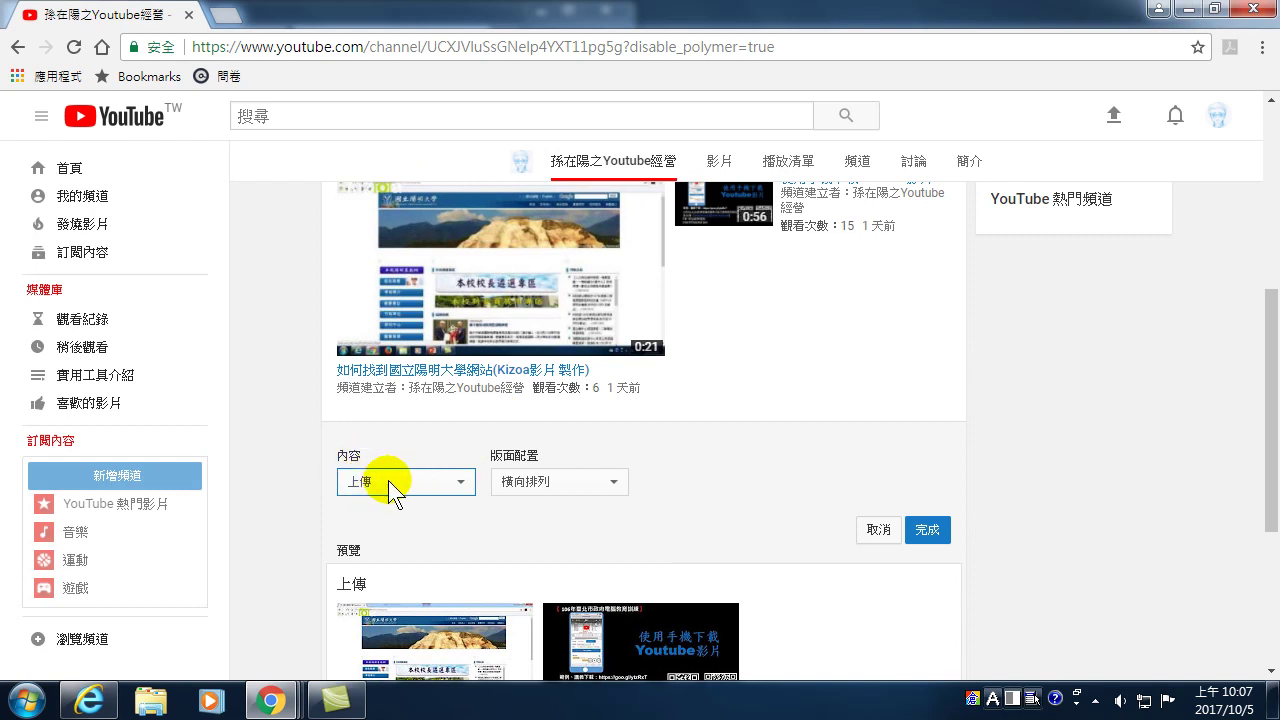
# Save the section with content 上傳 and layout 橫向排列, then scroll to view both uploaded videos.
pyautogui.click(460, 481)
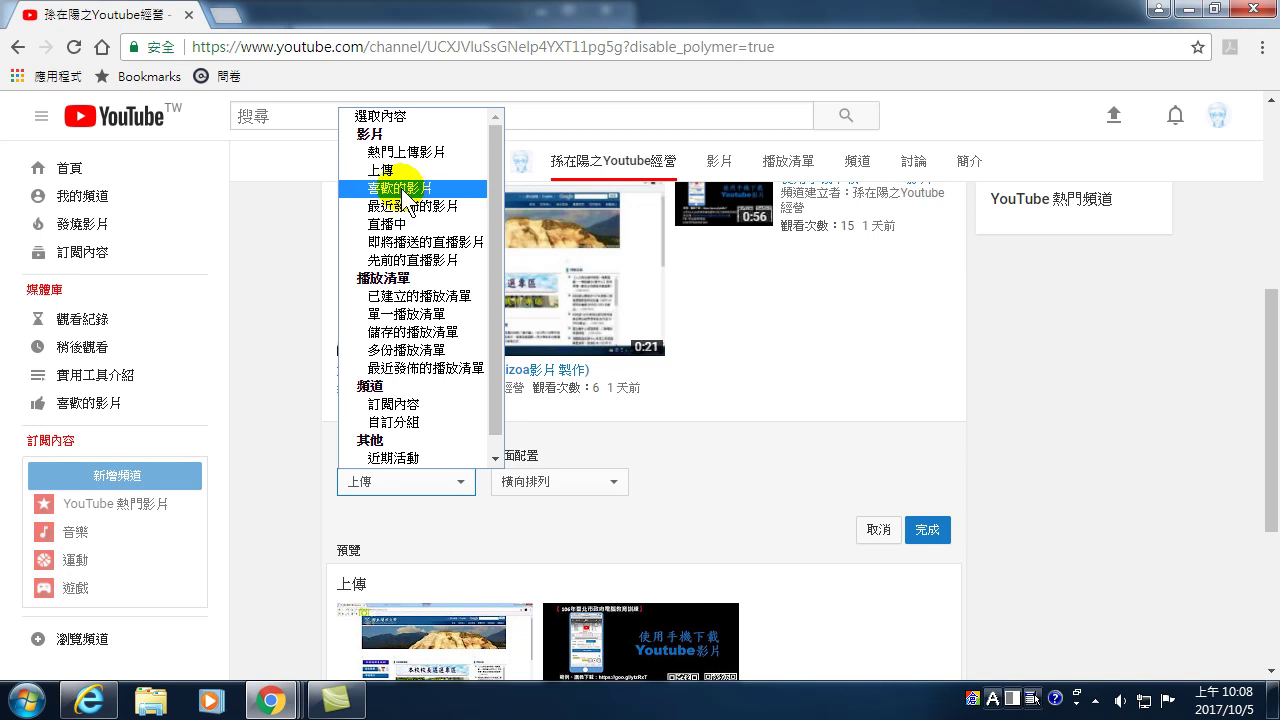
pyautogui.click(429, 481)
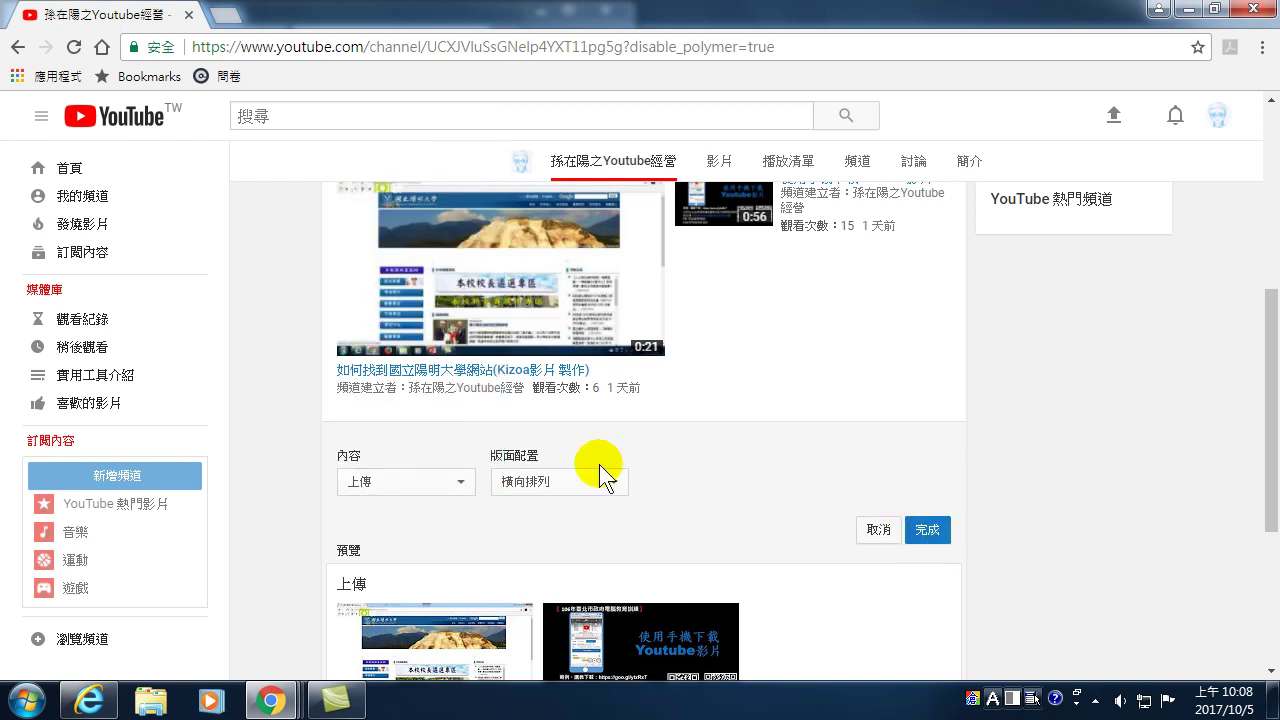
pyautogui.click(560, 481)
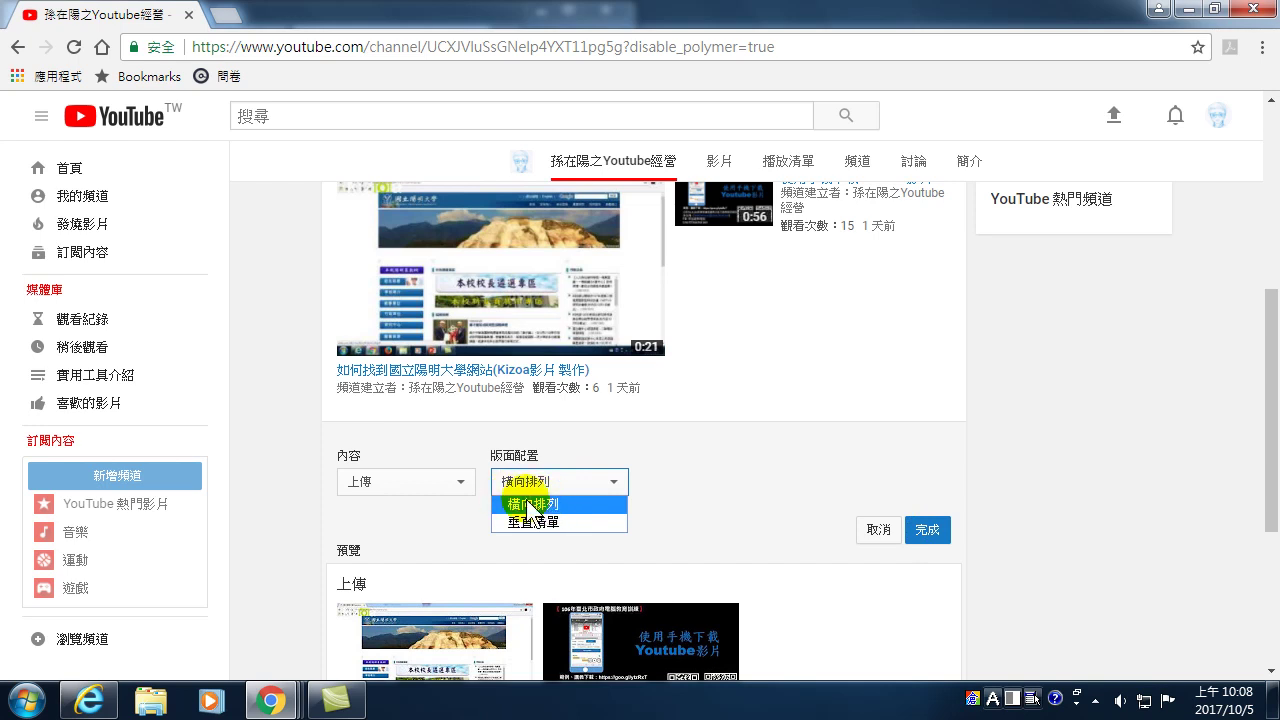
pyautogui.click(825, 468)
pyautogui.click(925, 535)
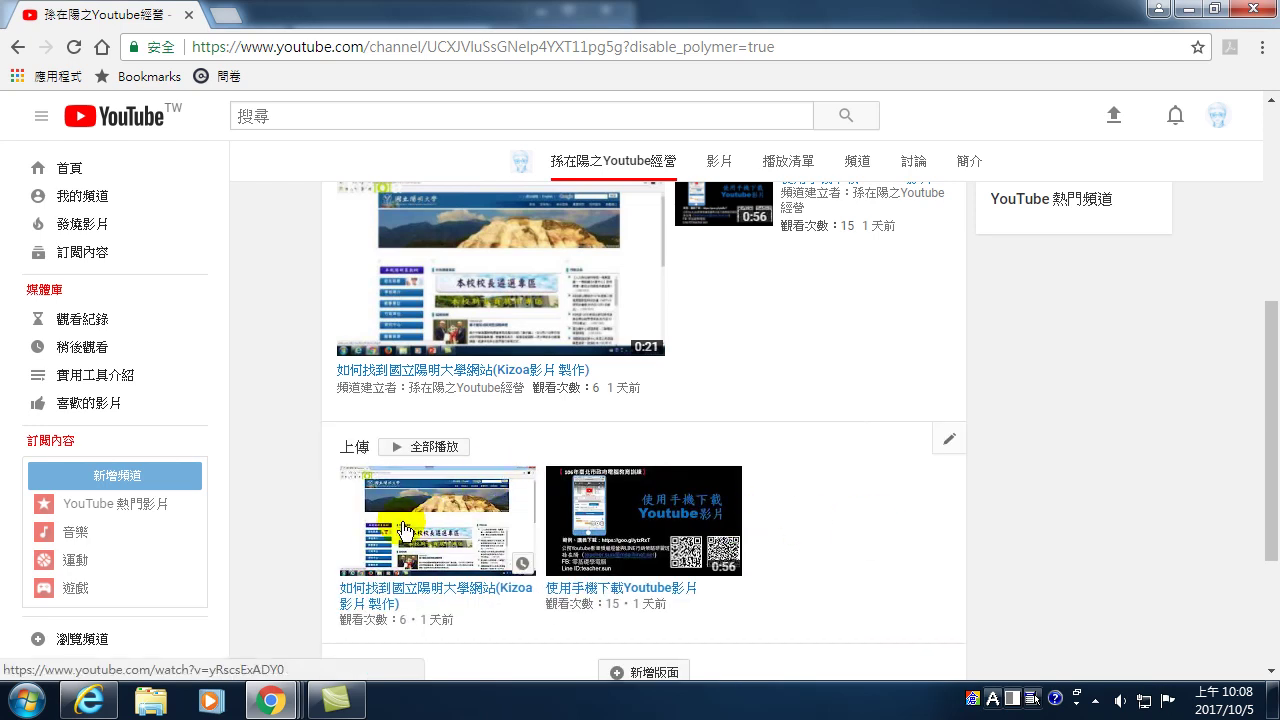
pyautogui.moveTo(644, 520)
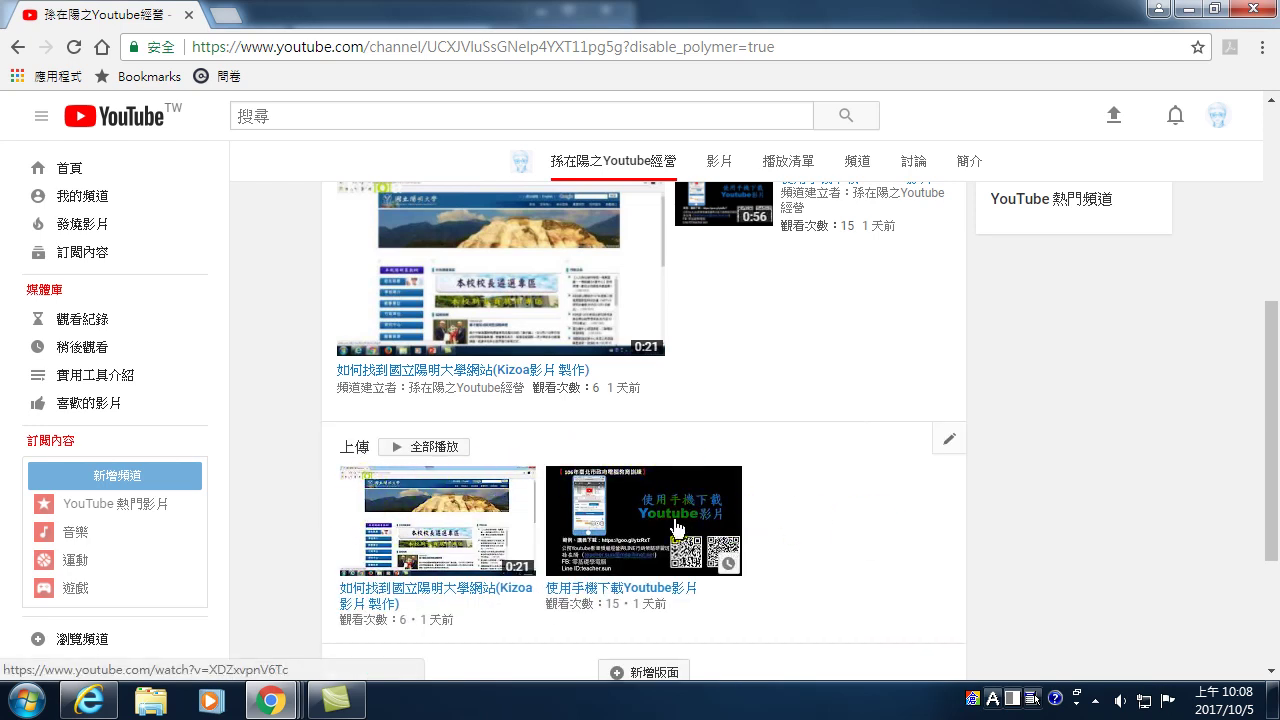
pyautogui.scroll(-3, 636, 523)
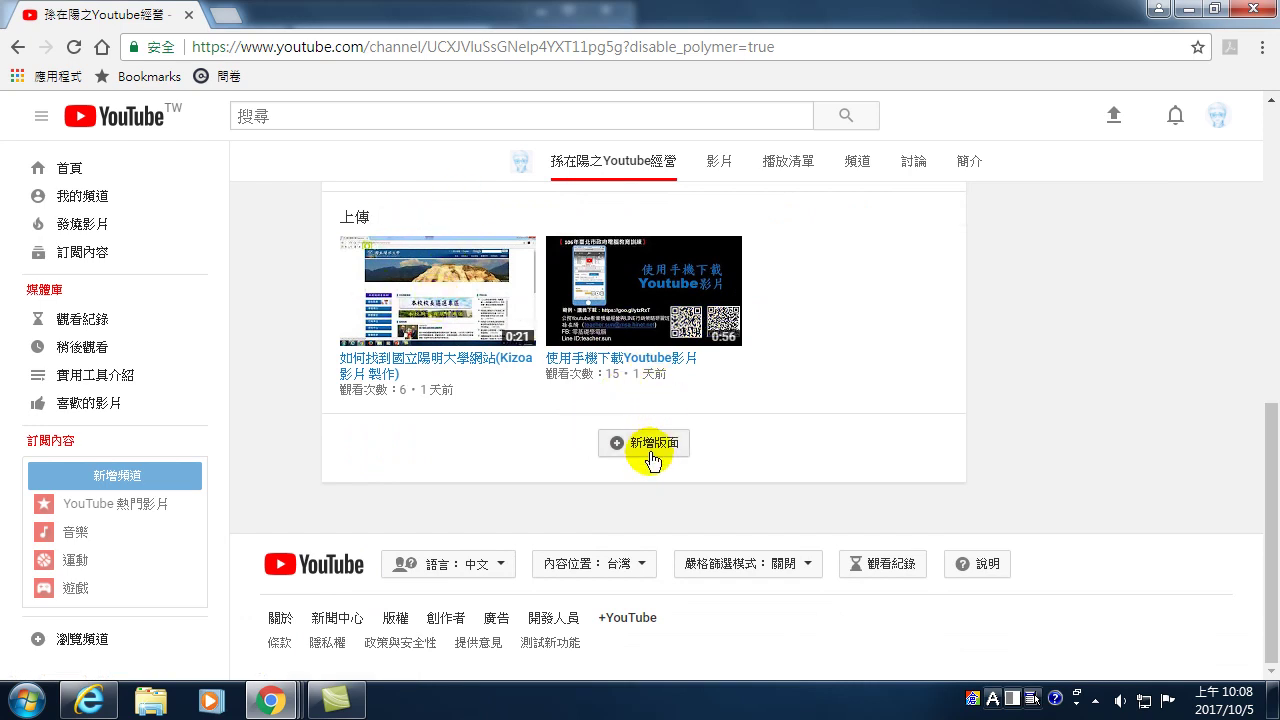
# Check the Internet Explorer visitor view, then return to the Chrome channel editor.
pyautogui.click(262, 692)
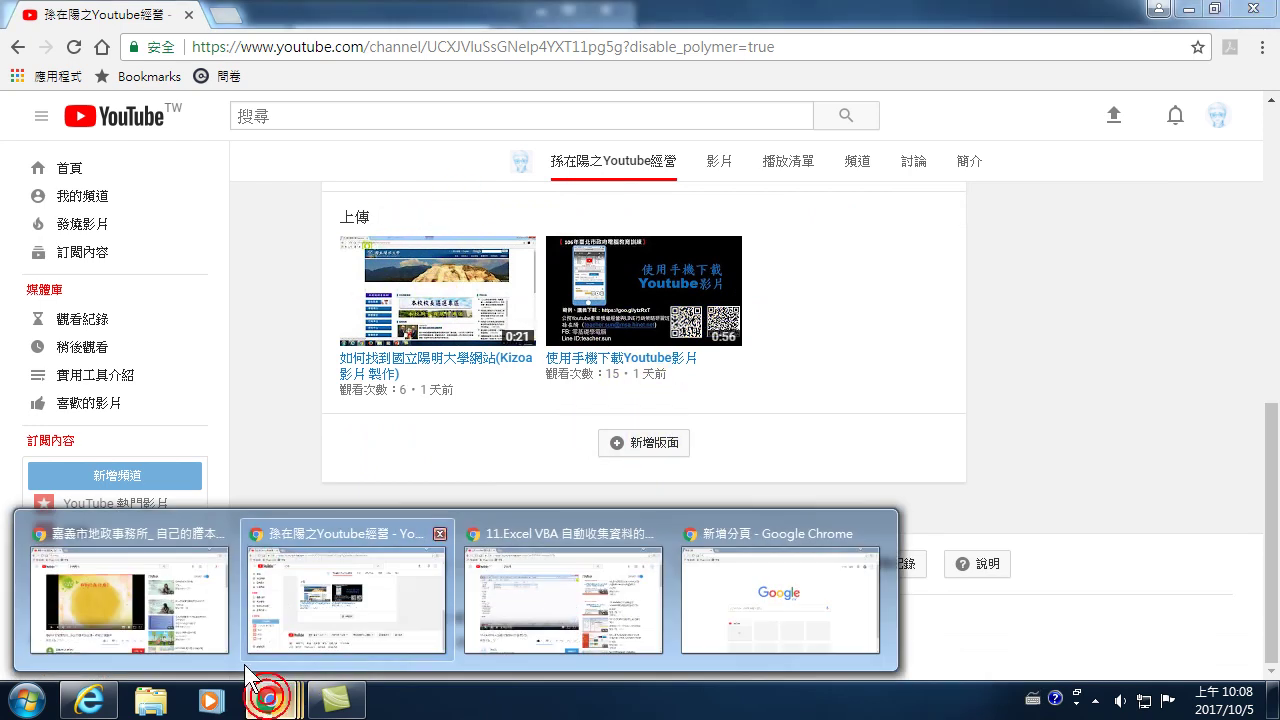
pyautogui.click(88, 698)
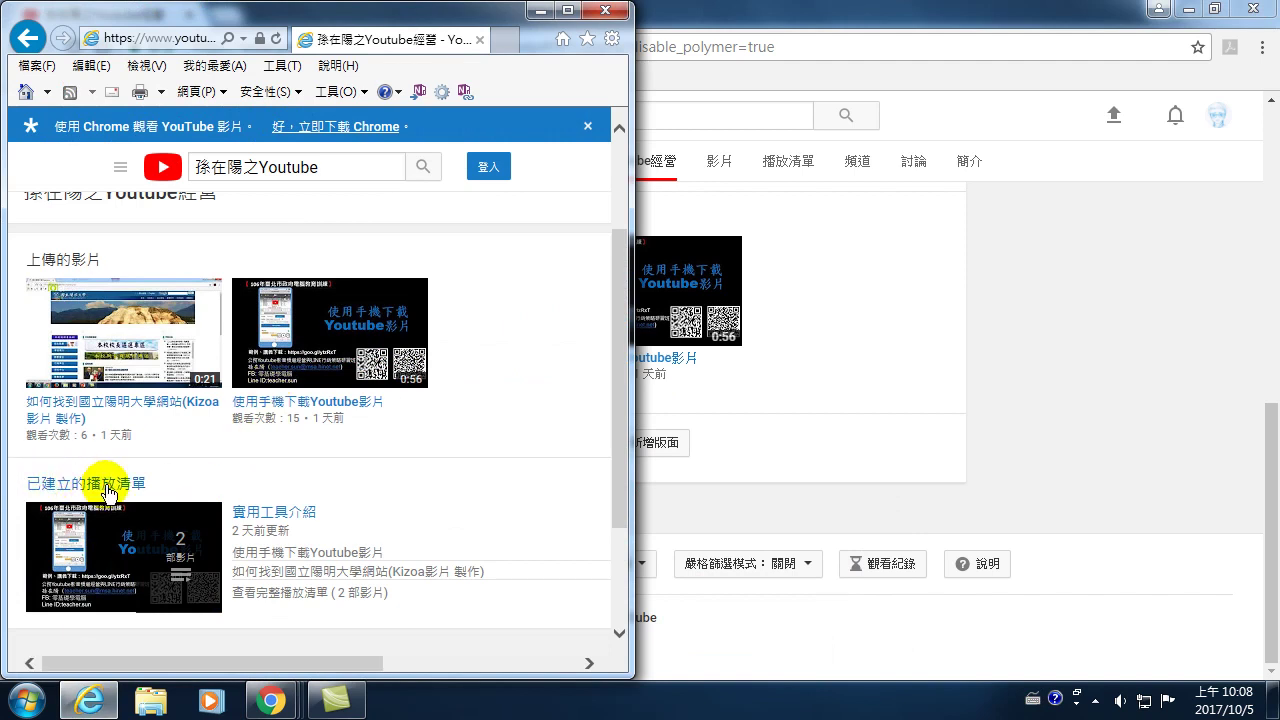
pyautogui.click(830, 466)
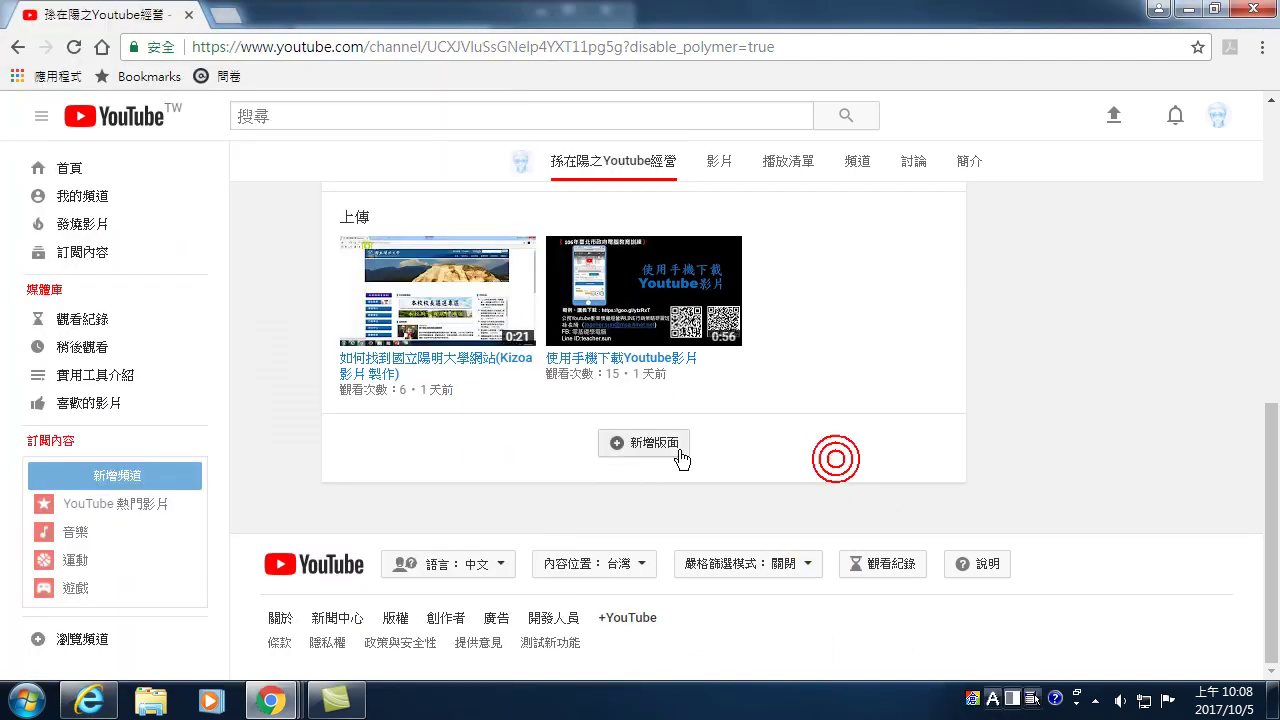
# Add a new section with content 已建立的播放清單 and layout 橫向排列, and save it.
pyautogui.click(615, 445)
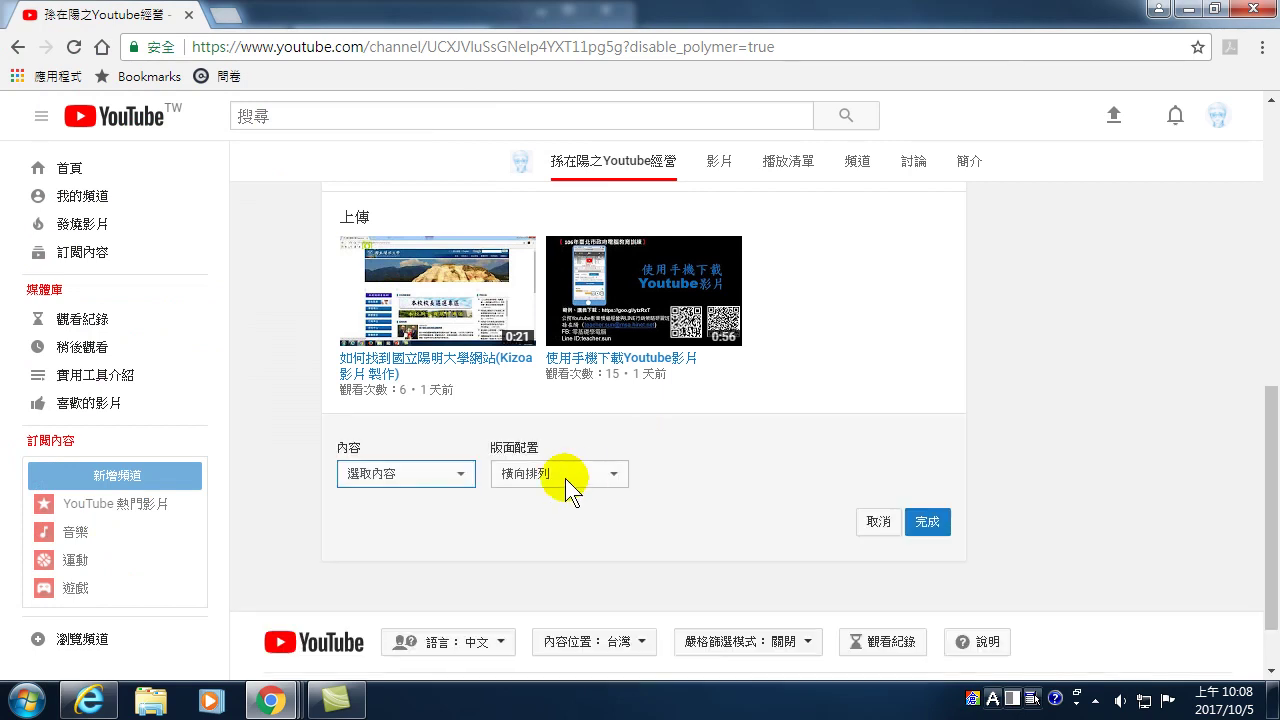
pyautogui.click(426, 470)
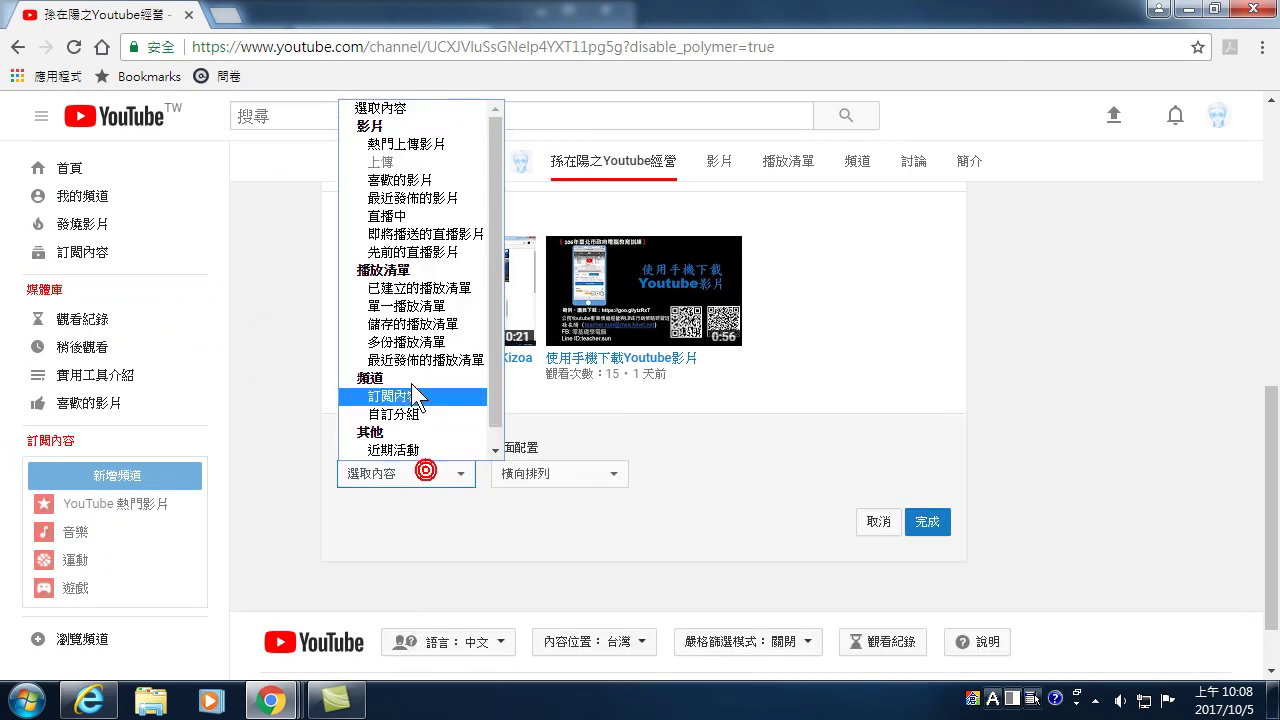
pyautogui.click(428, 289)
pyautogui.click(548, 475)
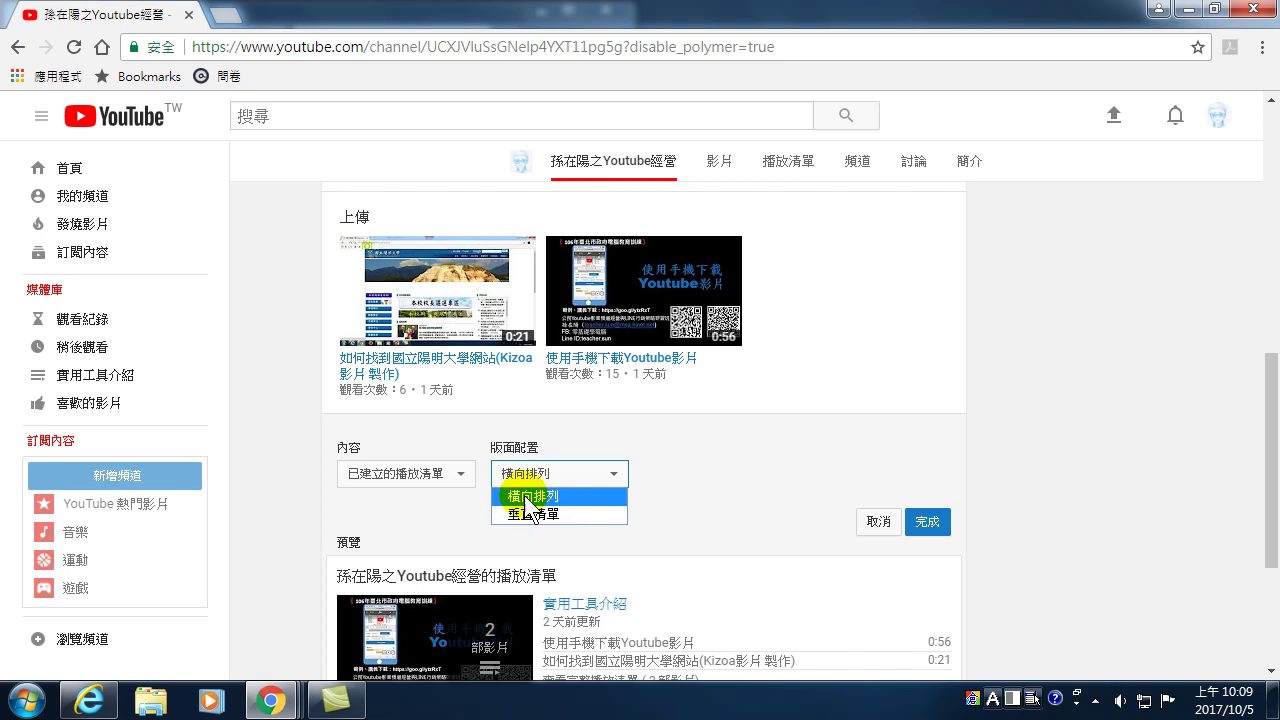
pyautogui.click(526, 495)
pyautogui.scroll(-3, 714, 490)
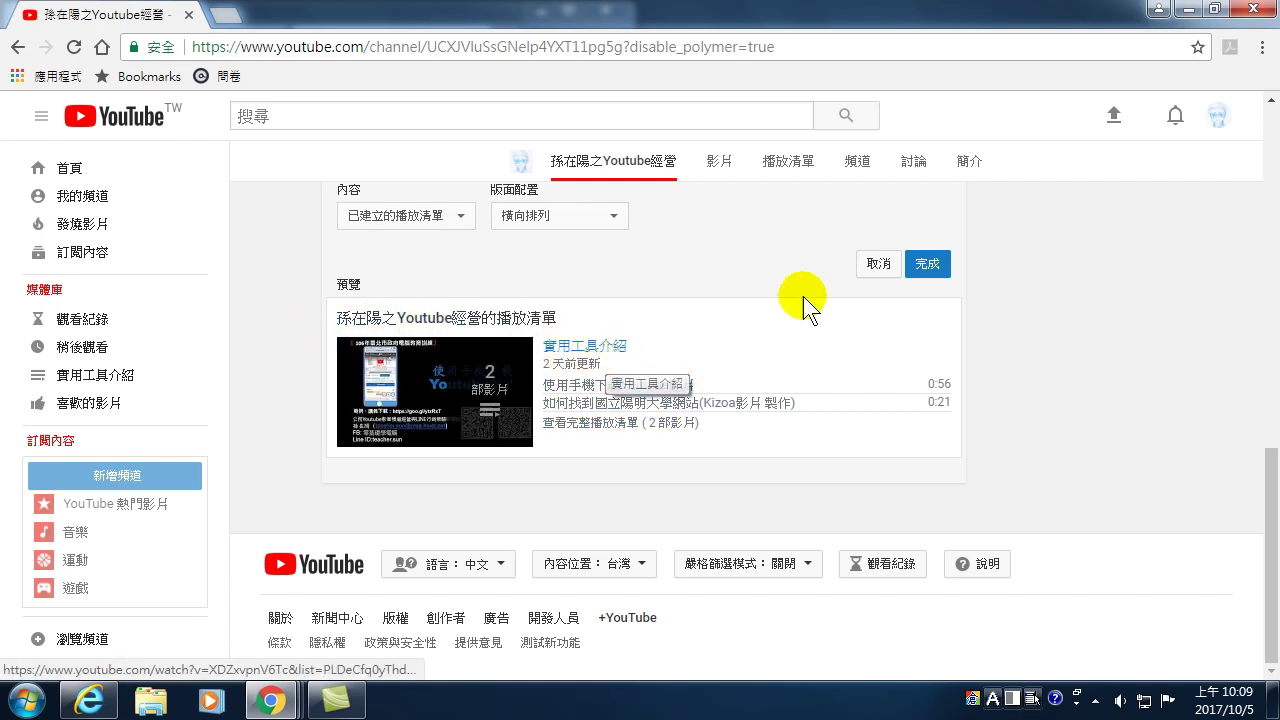
pyautogui.scroll(2, 609, 360)
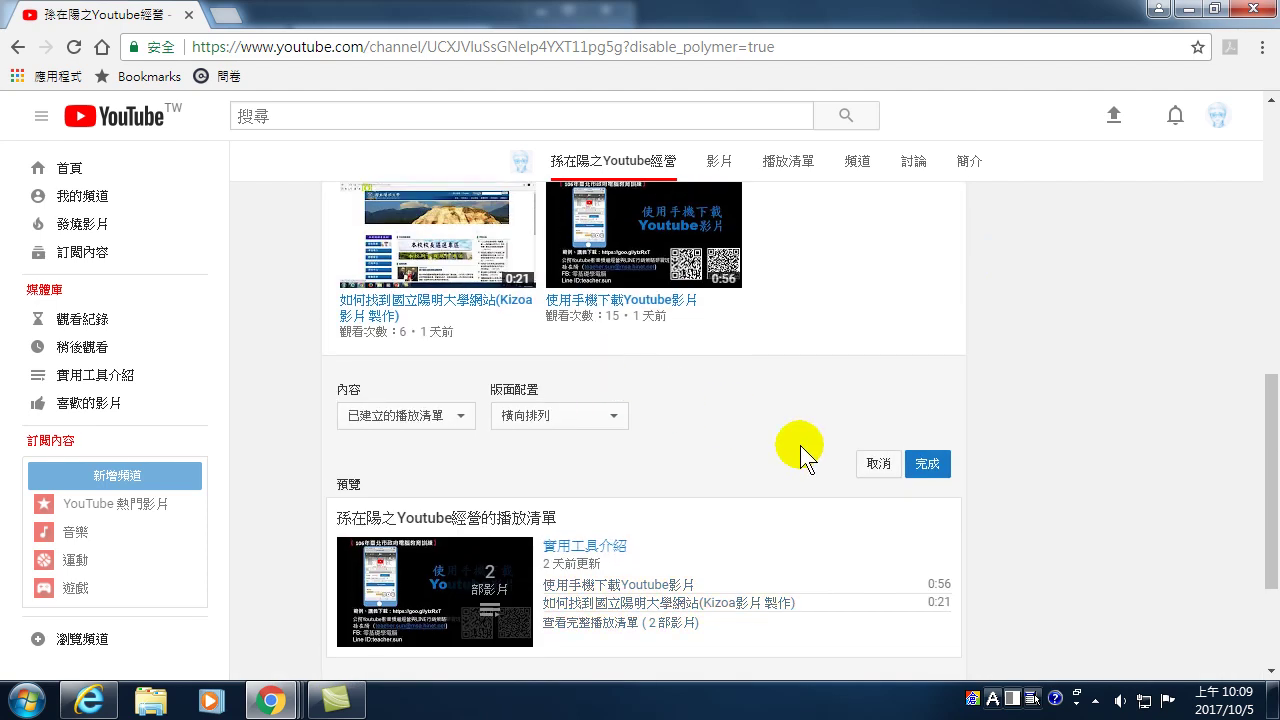
pyautogui.click(928, 464)
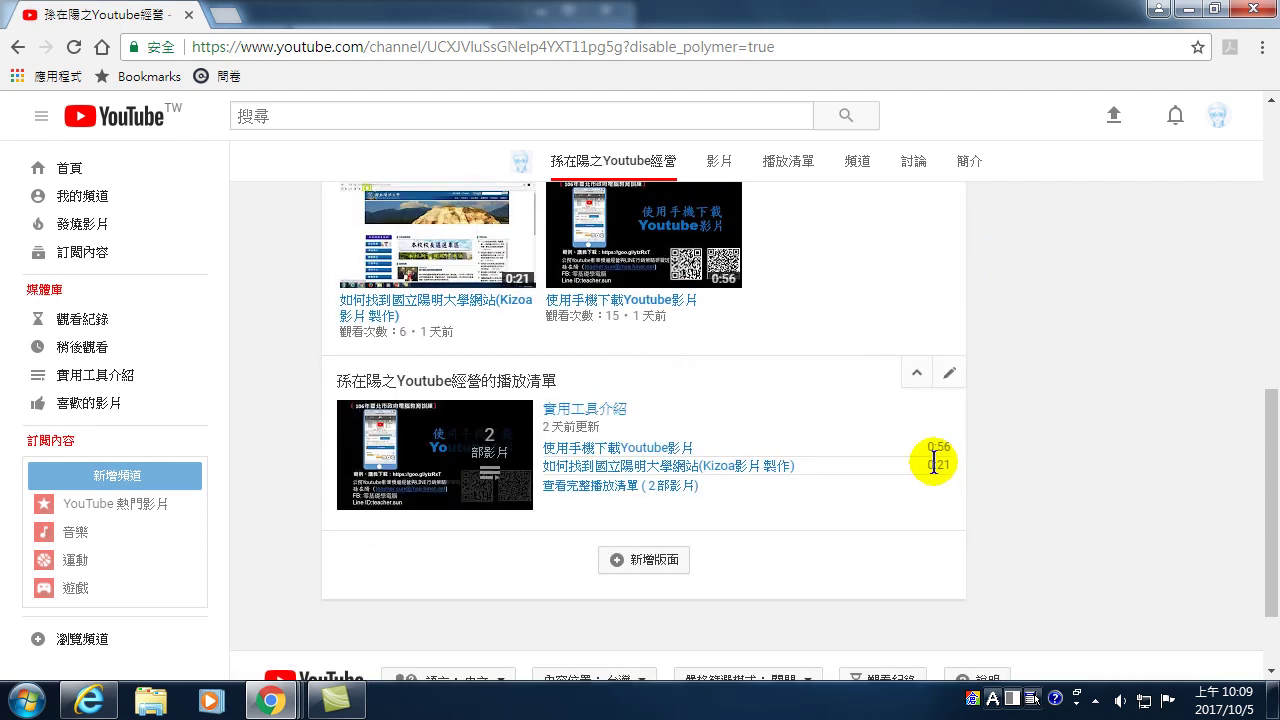
pyautogui.scroll(5, 670, 390)
pyautogui.scroll(-1, 777, 486)
pyautogui.scroll(-1, 894, 391)
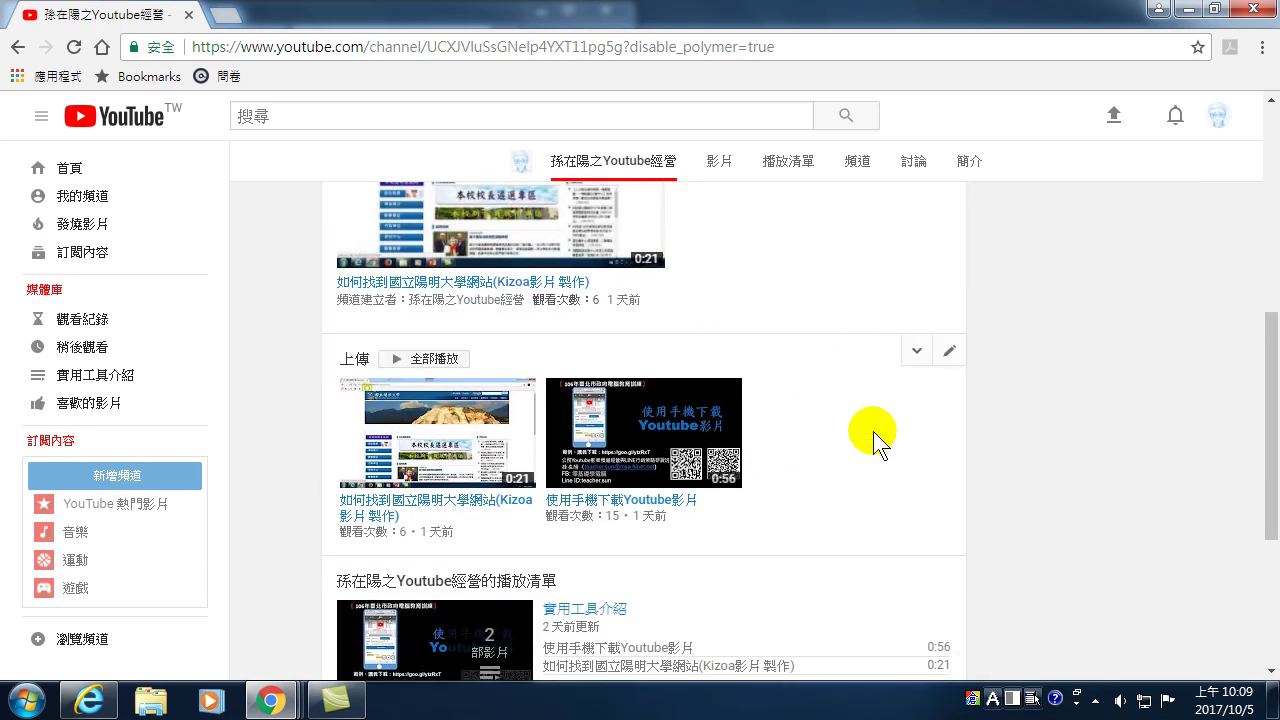
pyautogui.scroll(-2, 663, 457)
pyautogui.scroll(-1, 786, 337)
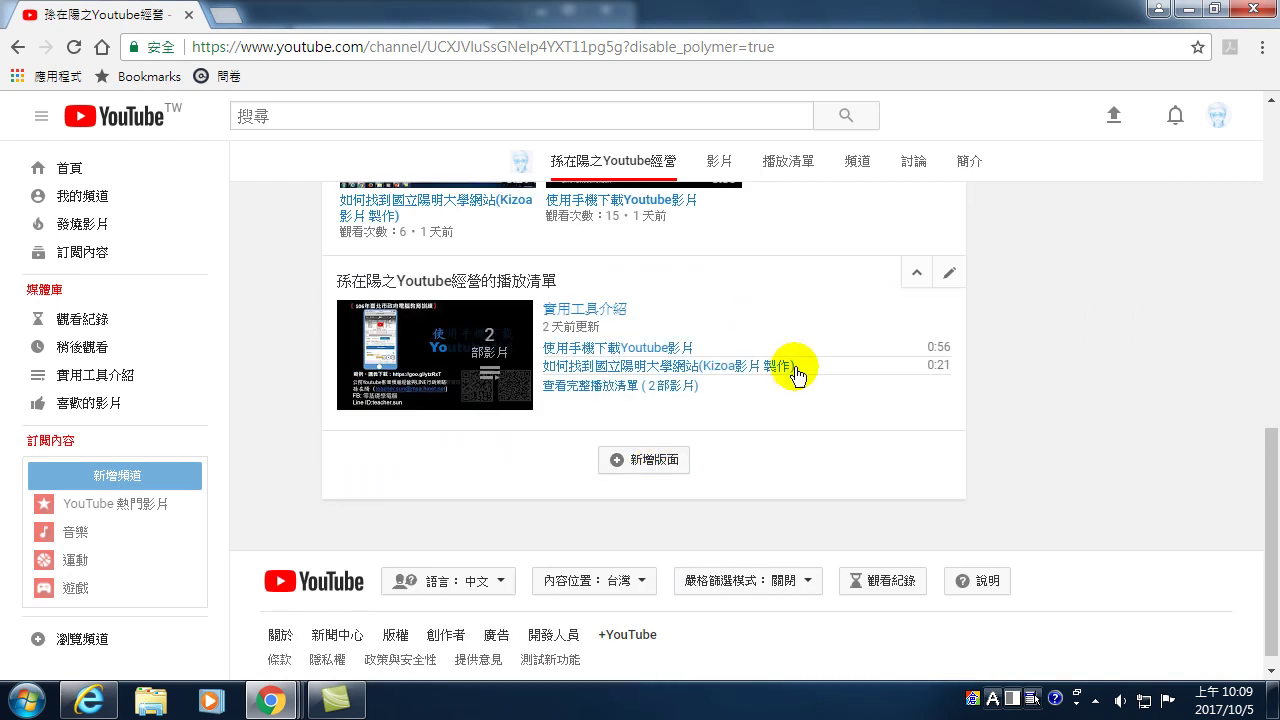
pyautogui.moveTo(435, 355)
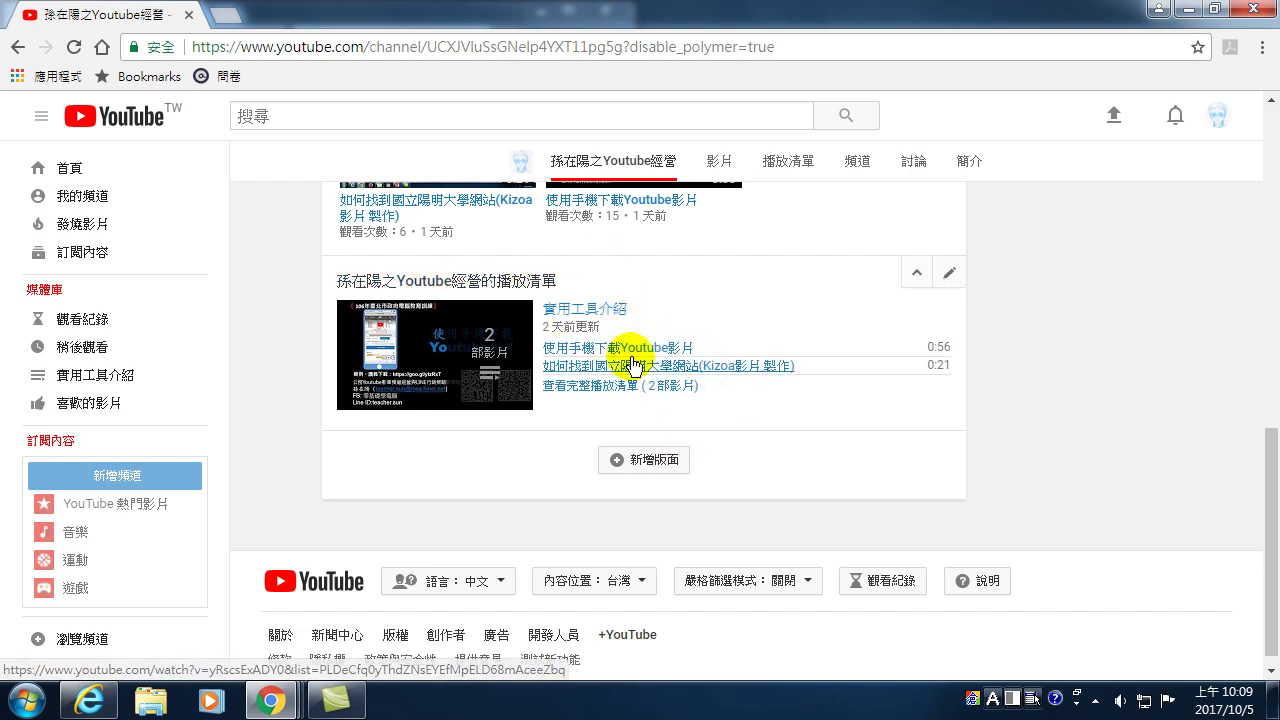
pyautogui.scroll(4, 775, 375)
pyautogui.scroll(4, 777, 378)
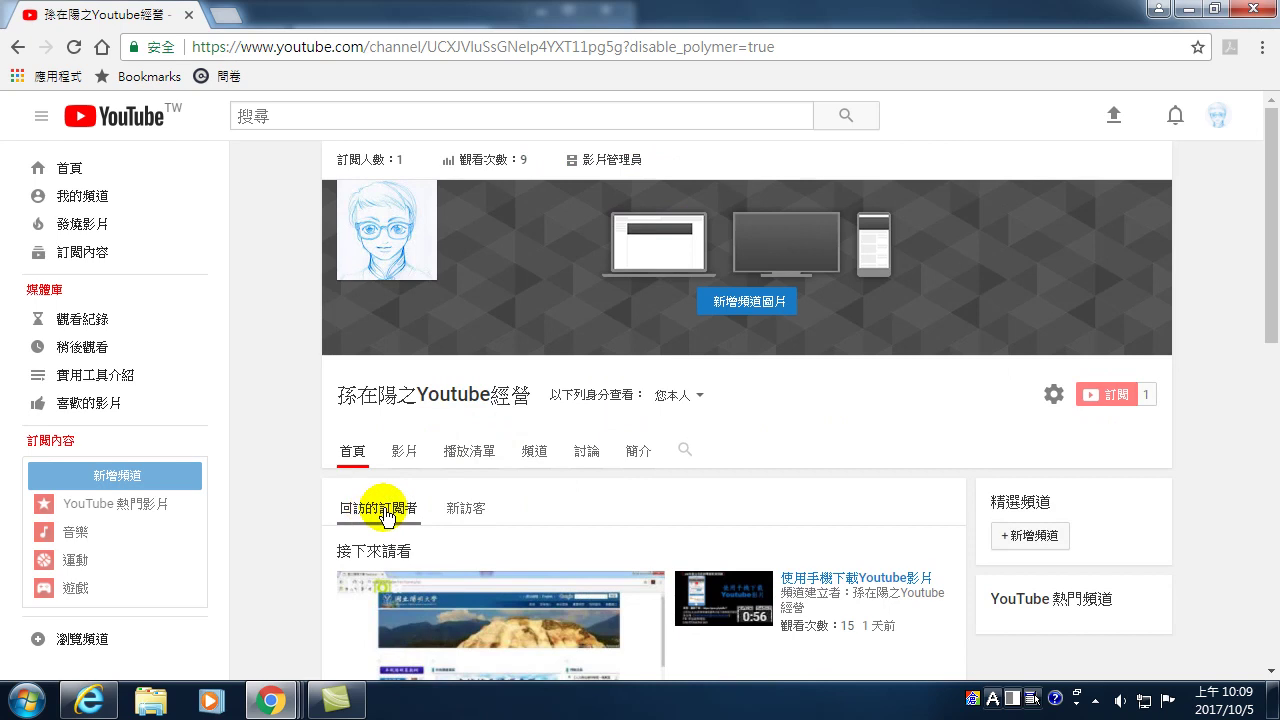
pyautogui.click(468, 514)
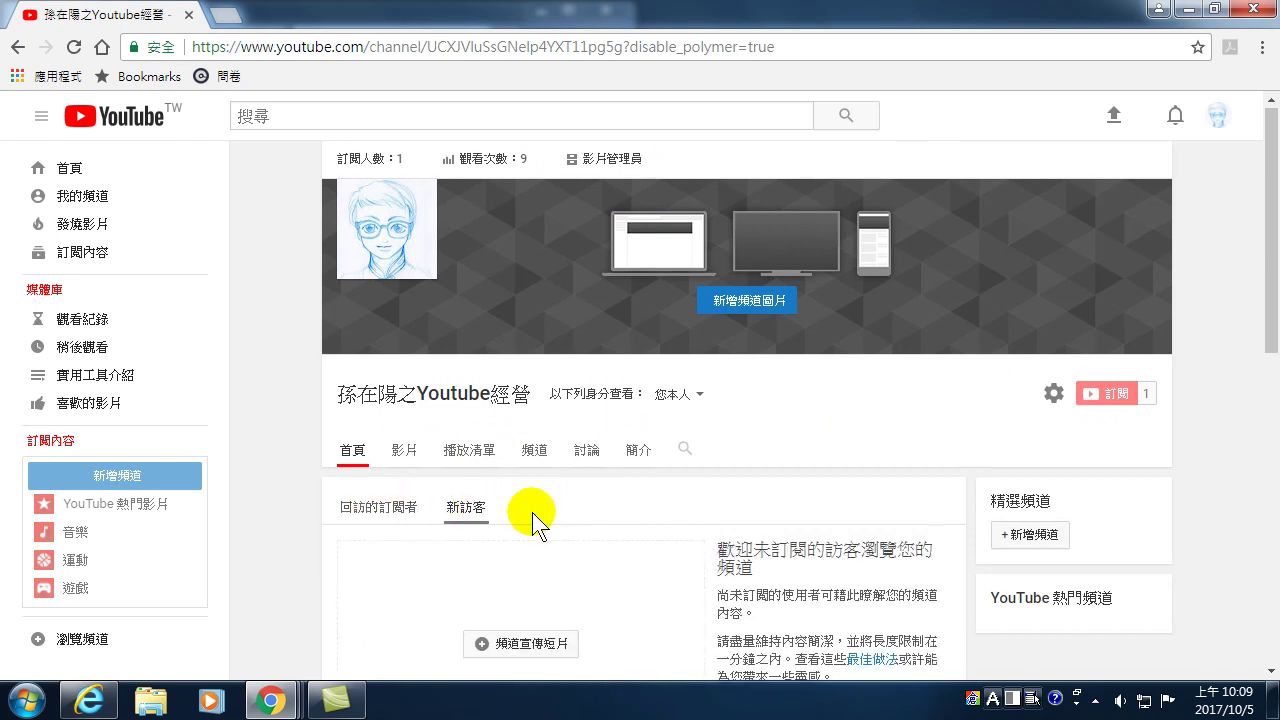
pyautogui.scroll(-3, 532, 512)
pyautogui.scroll(-1, 640, 440)
pyautogui.scroll(-2, 484, 333)
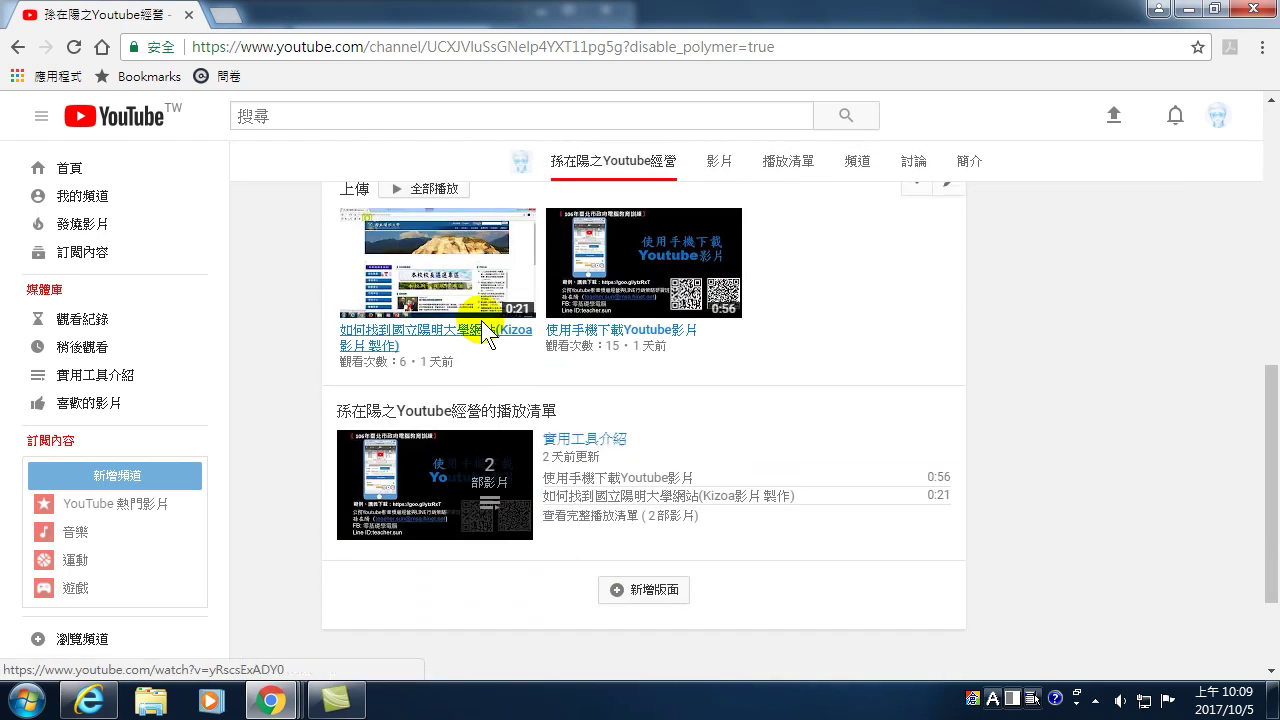
pyautogui.scroll(-2, 560, 410)
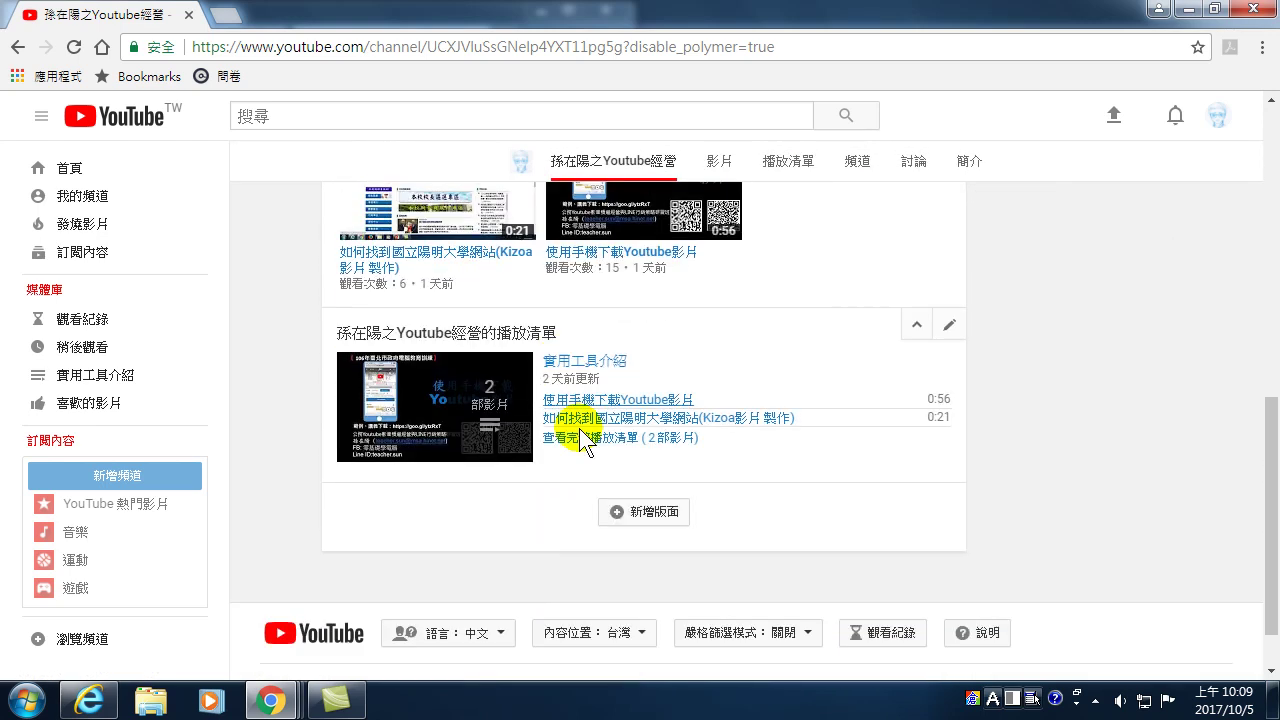
pyautogui.scroll(-1, 580, 430)
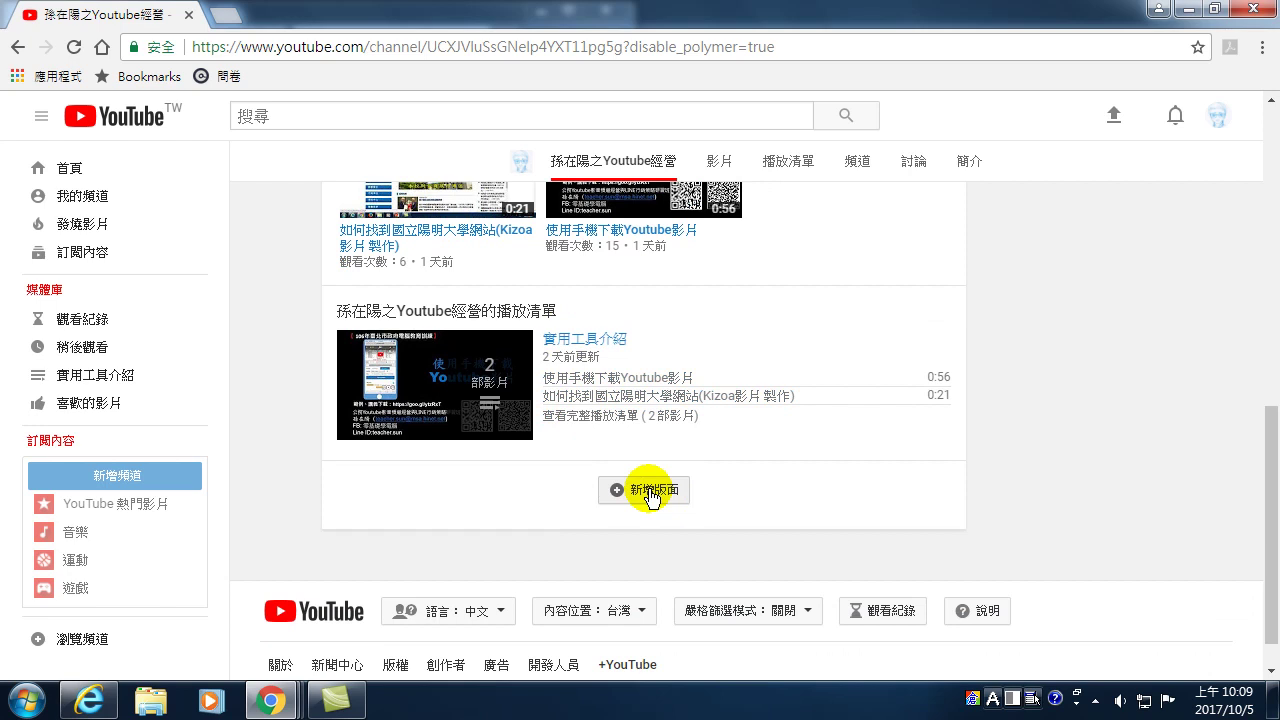
pyautogui.scroll(3, 655, 503)
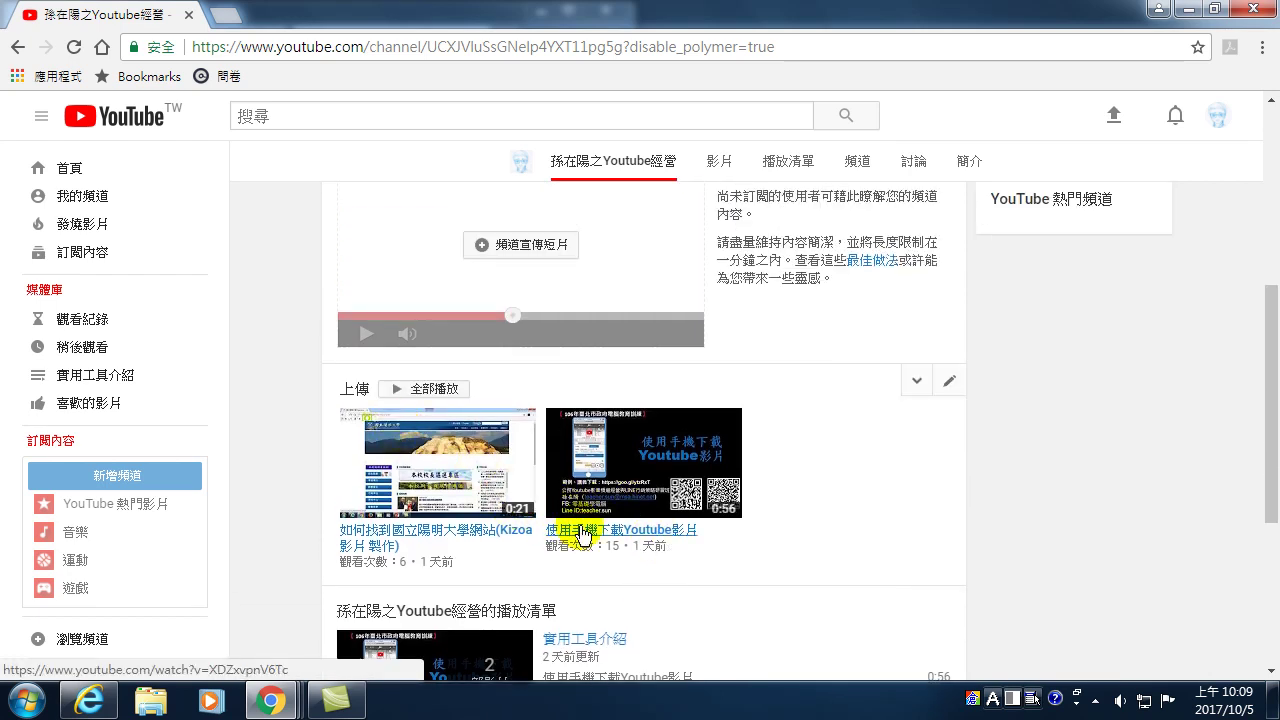
pyautogui.scroll(-3, 660, 515)
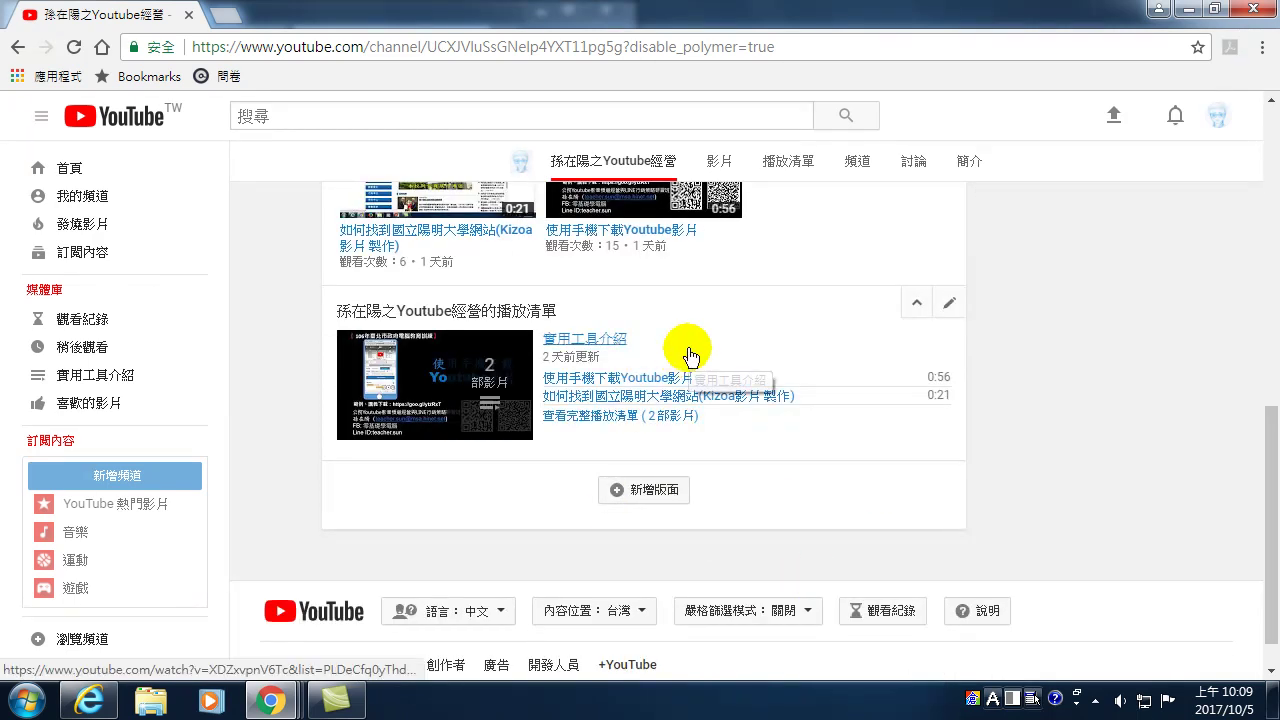
pyautogui.scroll(3, 690, 325)
pyautogui.scroll(2, 580, 300)
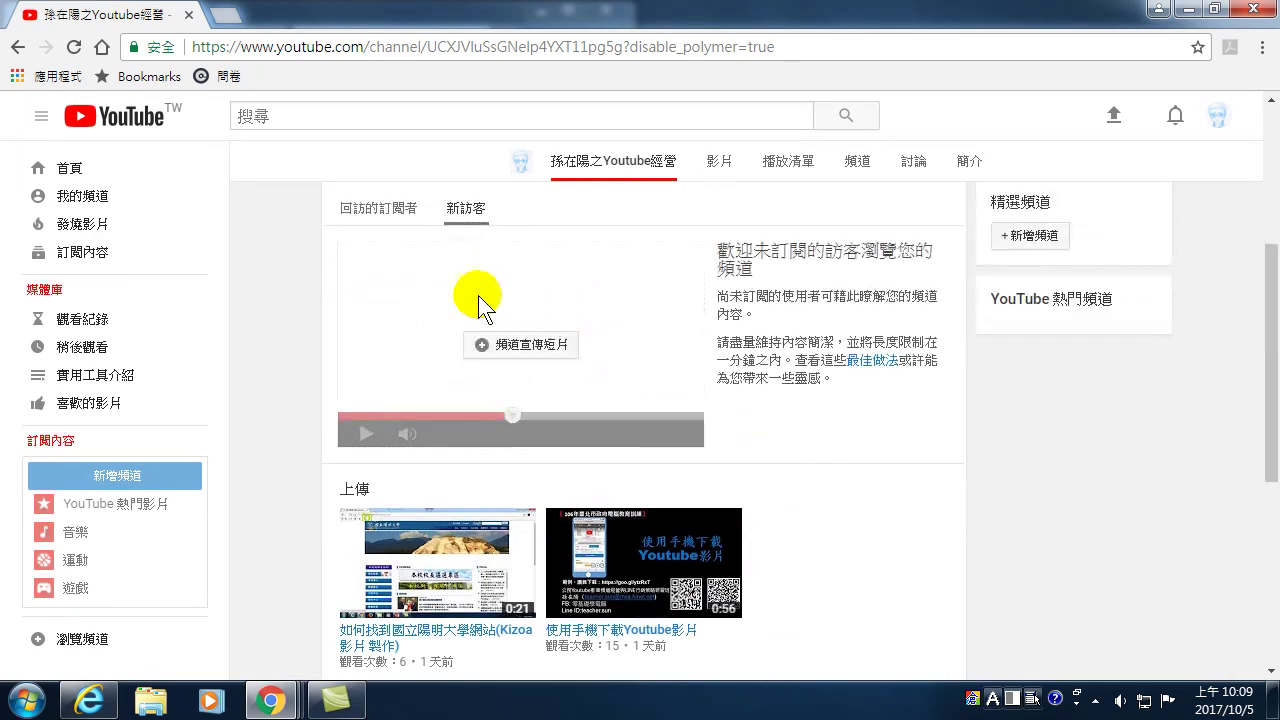
pyautogui.scroll(2, 480, 300)
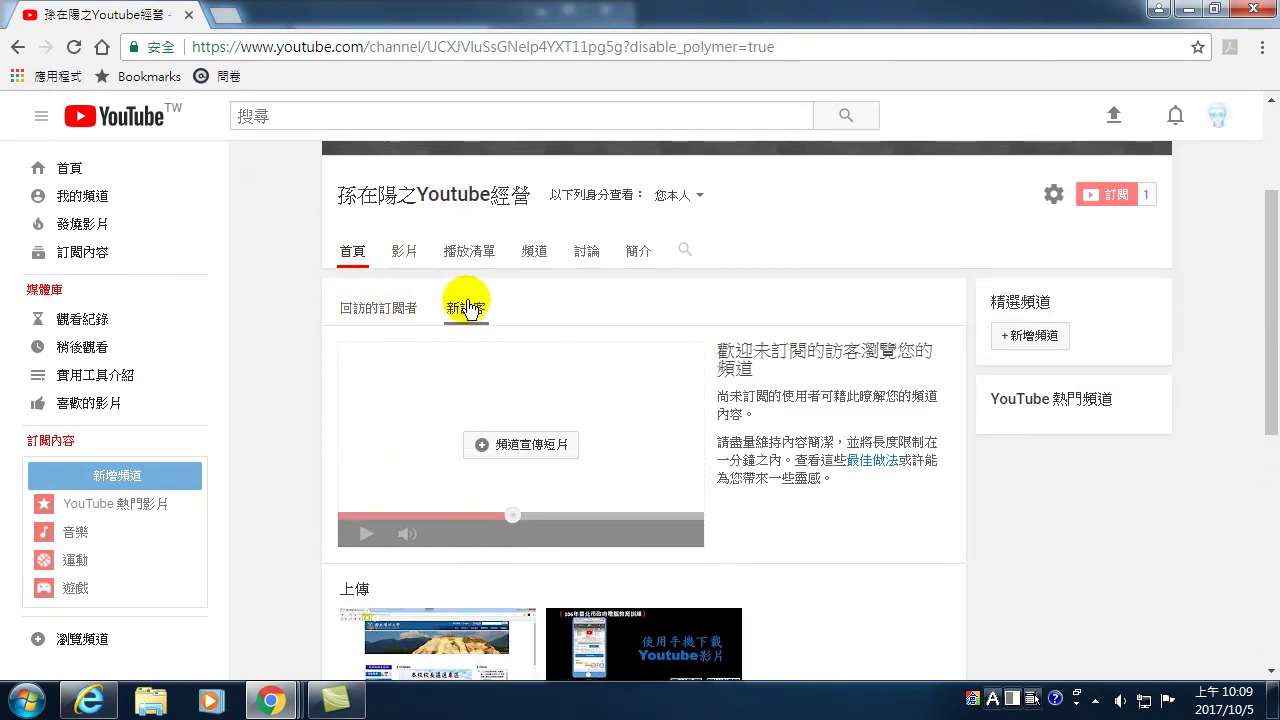
pyautogui.scroll(-1, 543, 391)
pyautogui.scroll(-2, 600, 395)
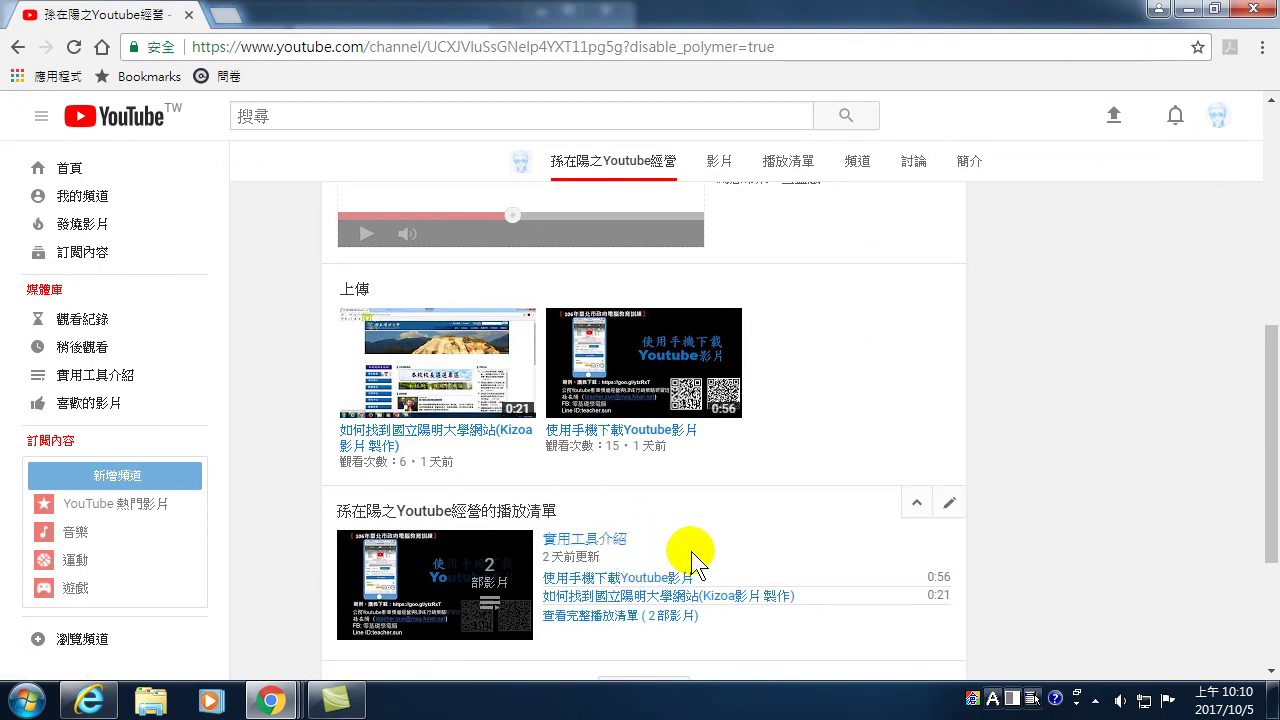
pyautogui.moveTo(584, 515)
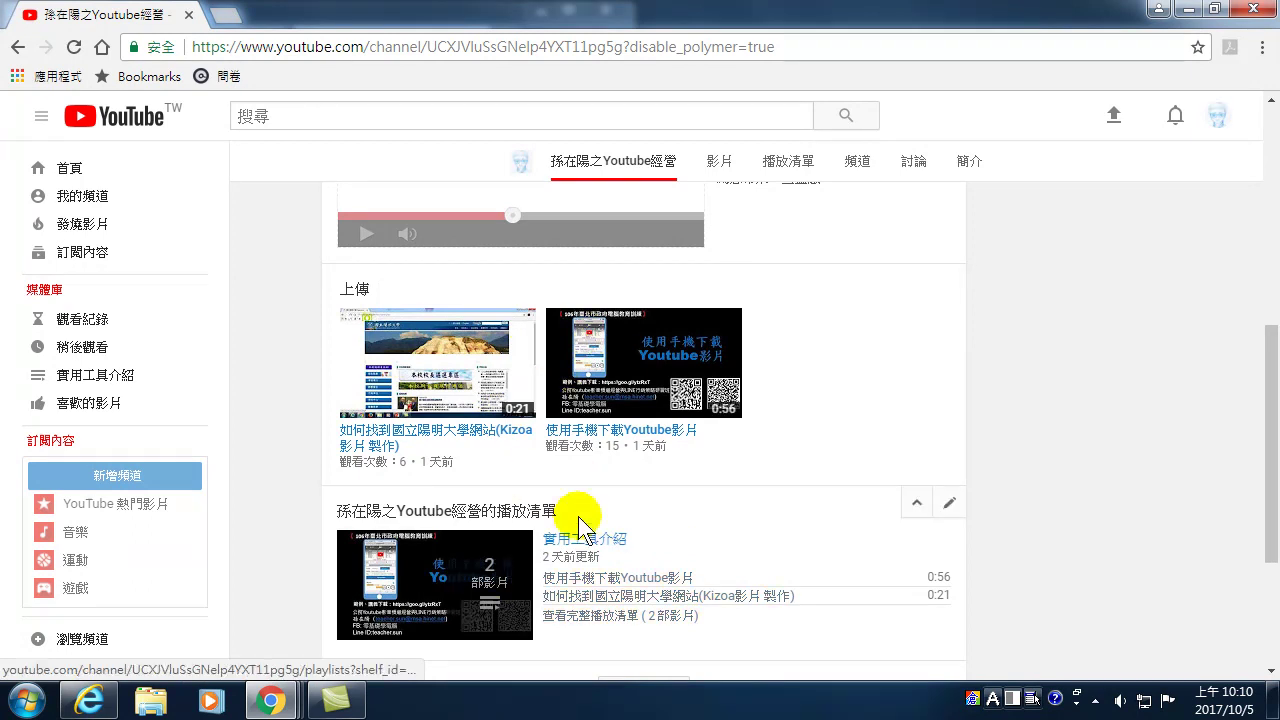
pyautogui.scroll(10, 590, 500)
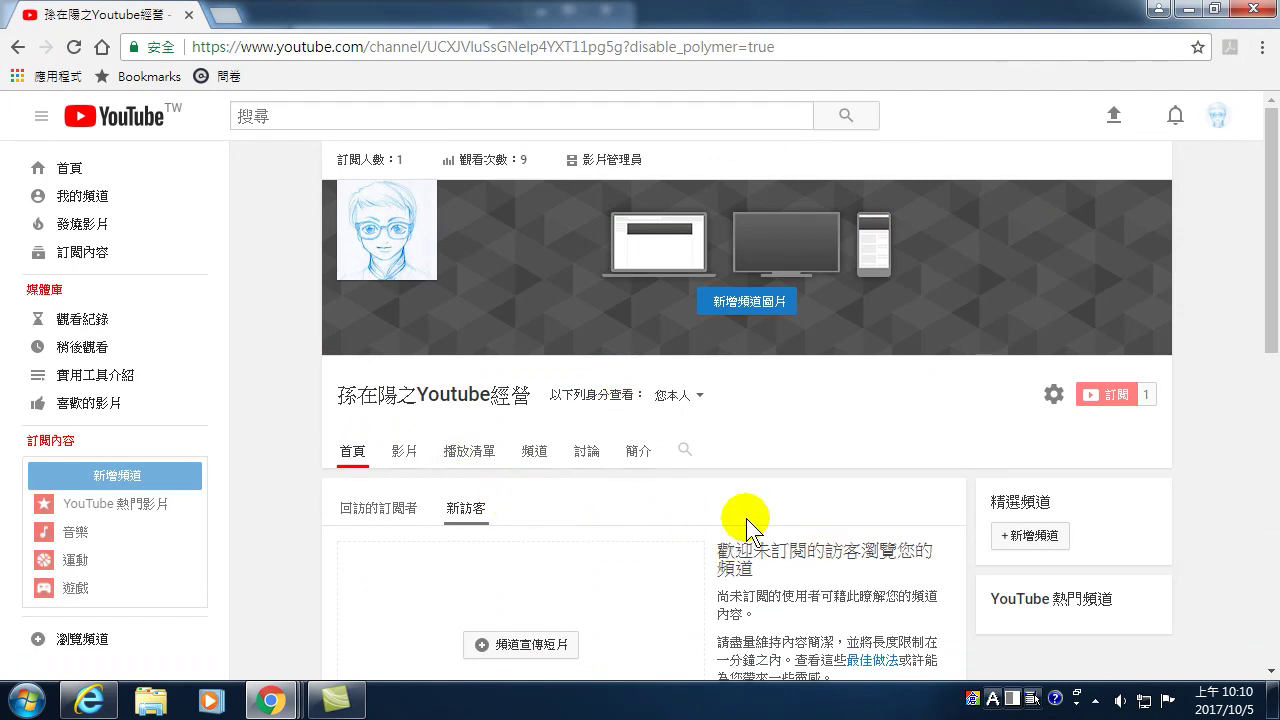
pyautogui.scroll(-5, 820, 420)
pyautogui.moveTo(640, 470)
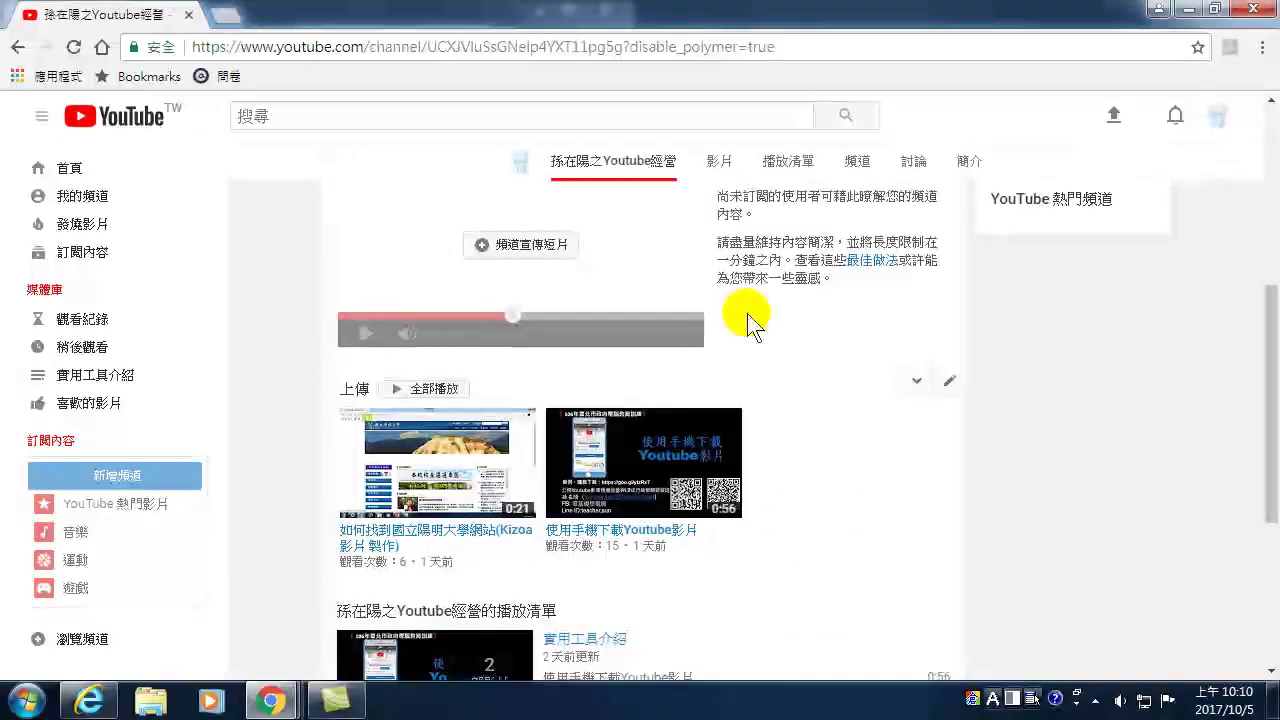
pyautogui.scroll(-3, 760, 515)
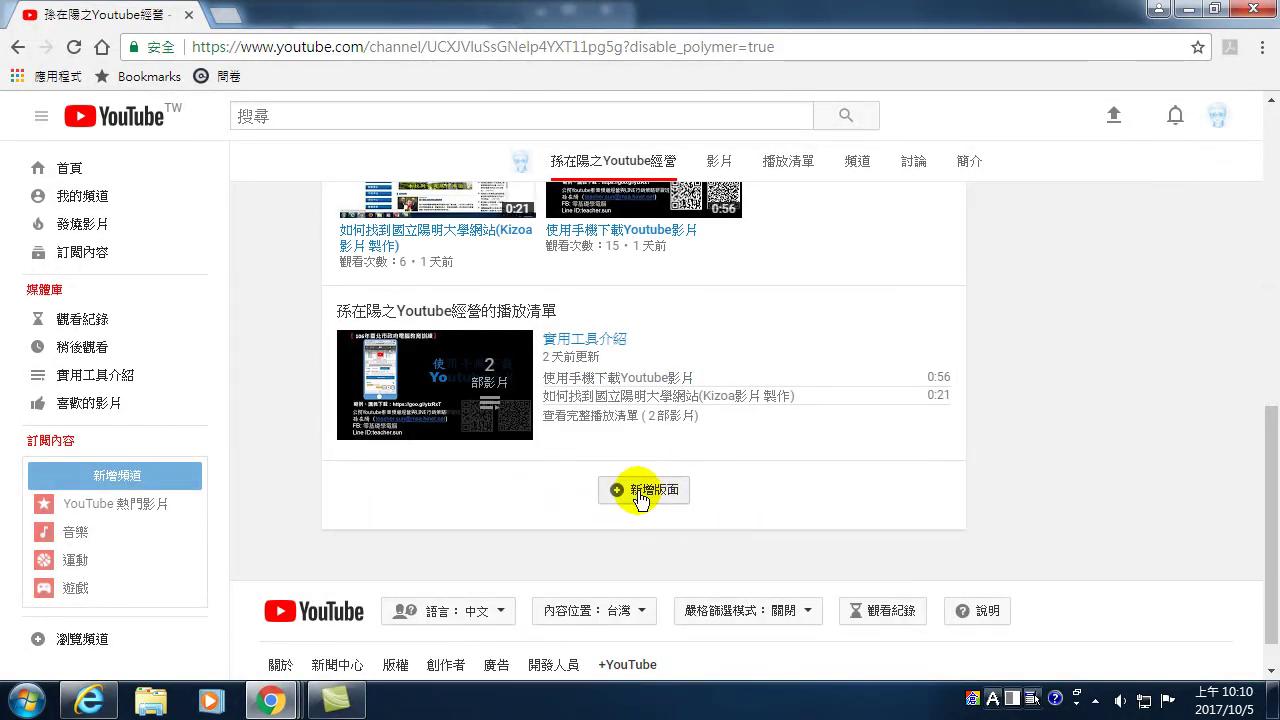
pyautogui.scroll(5, 560, 330)
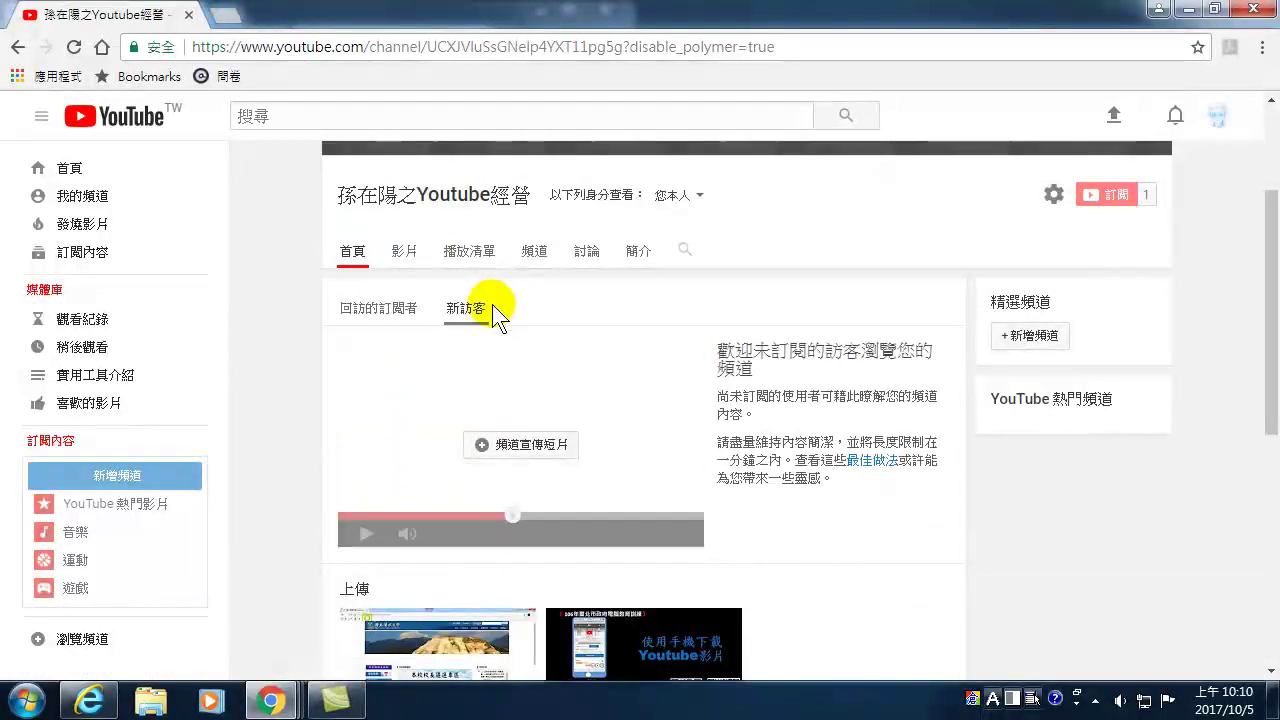
pyautogui.scroll(-4, 494, 423)
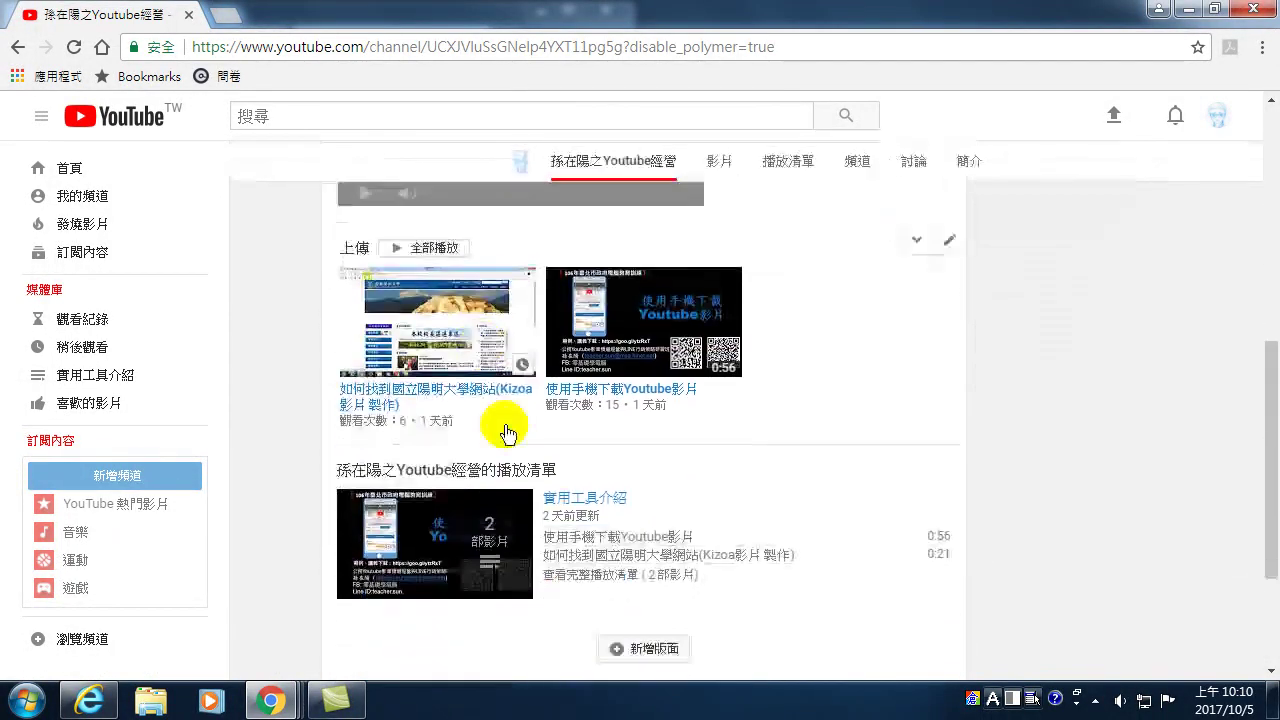
pyautogui.scroll(-2, 686, 457)
pyautogui.click(659, 445)
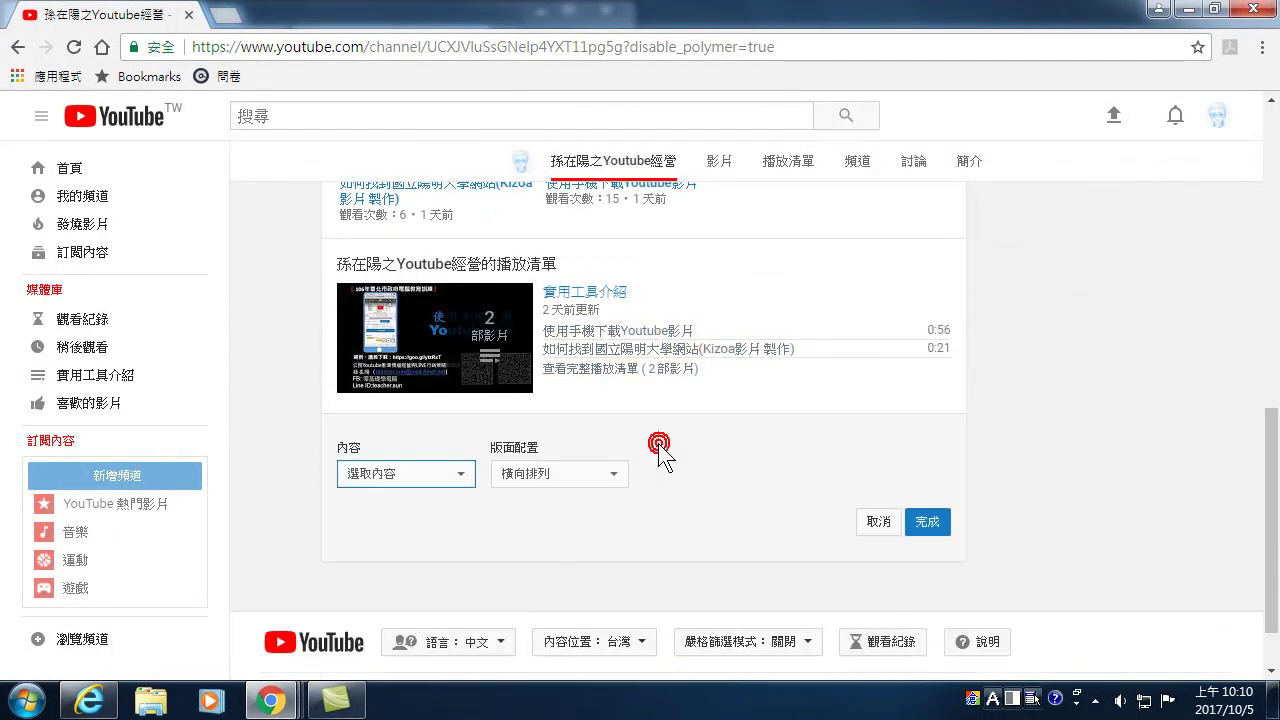
pyautogui.click(457, 476)
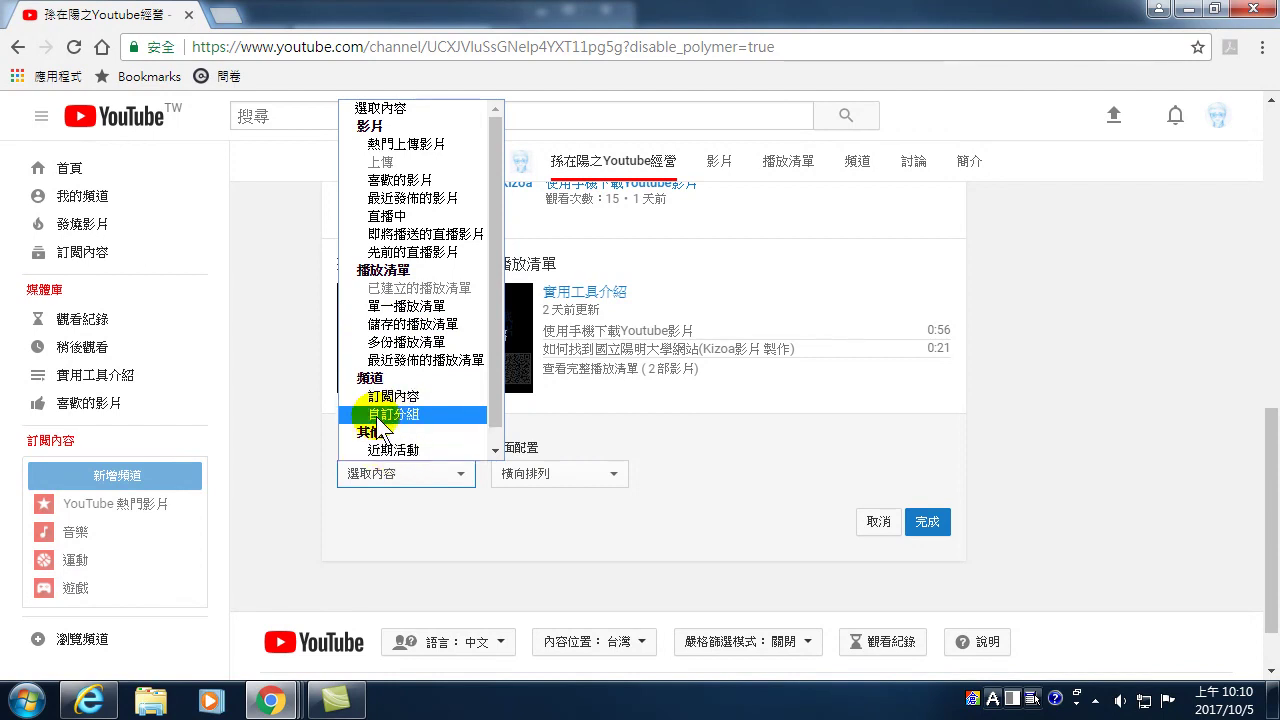
pyautogui.click(392, 540)
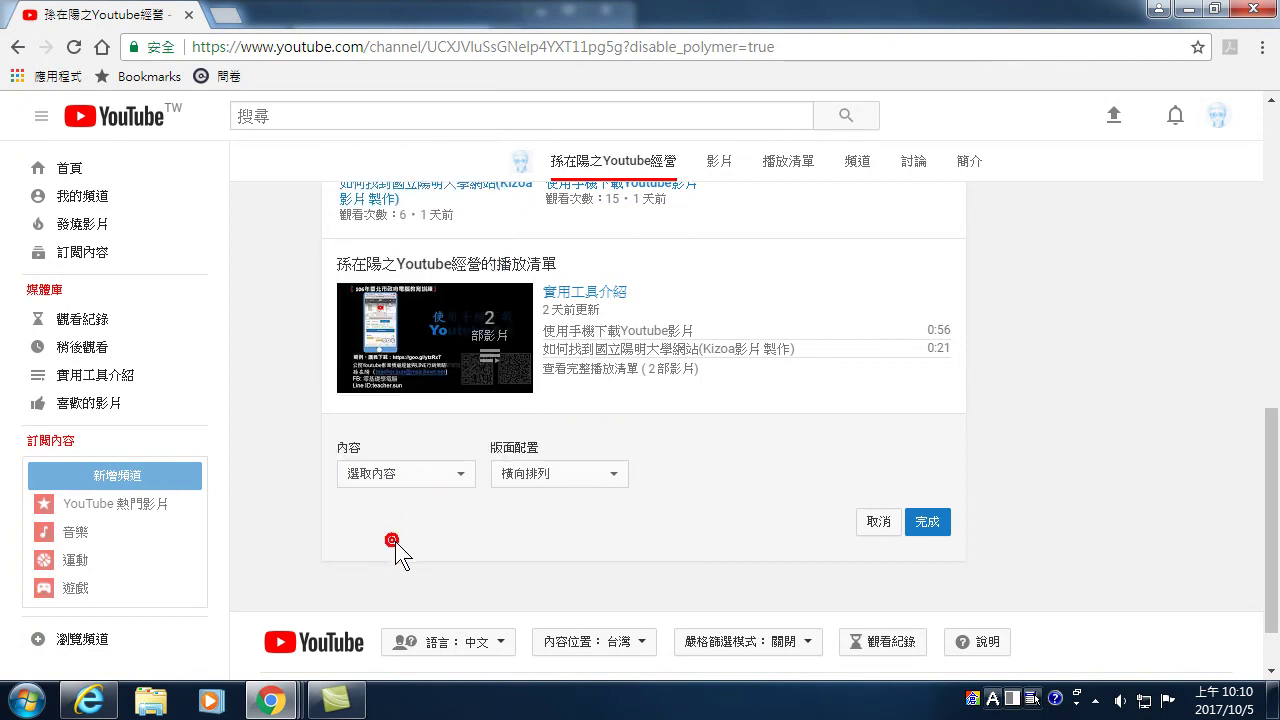
pyautogui.click(880, 530)
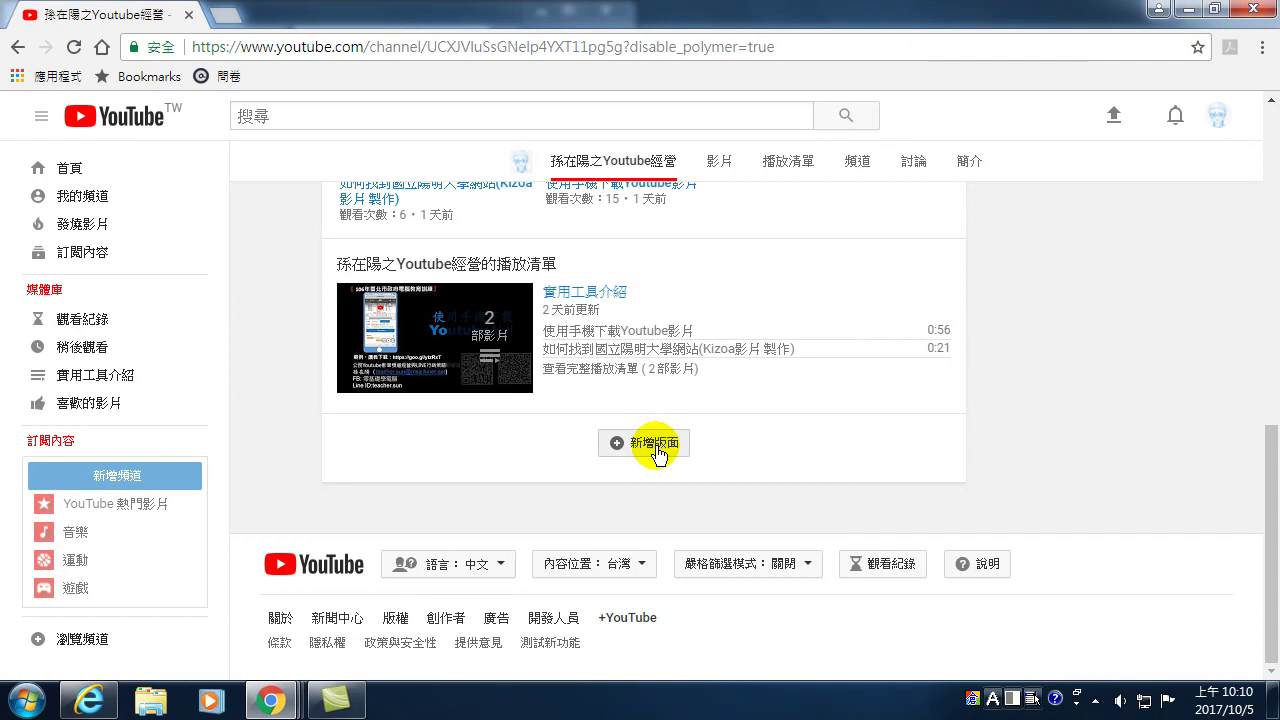
pyautogui.scroll(3, 657, 455)
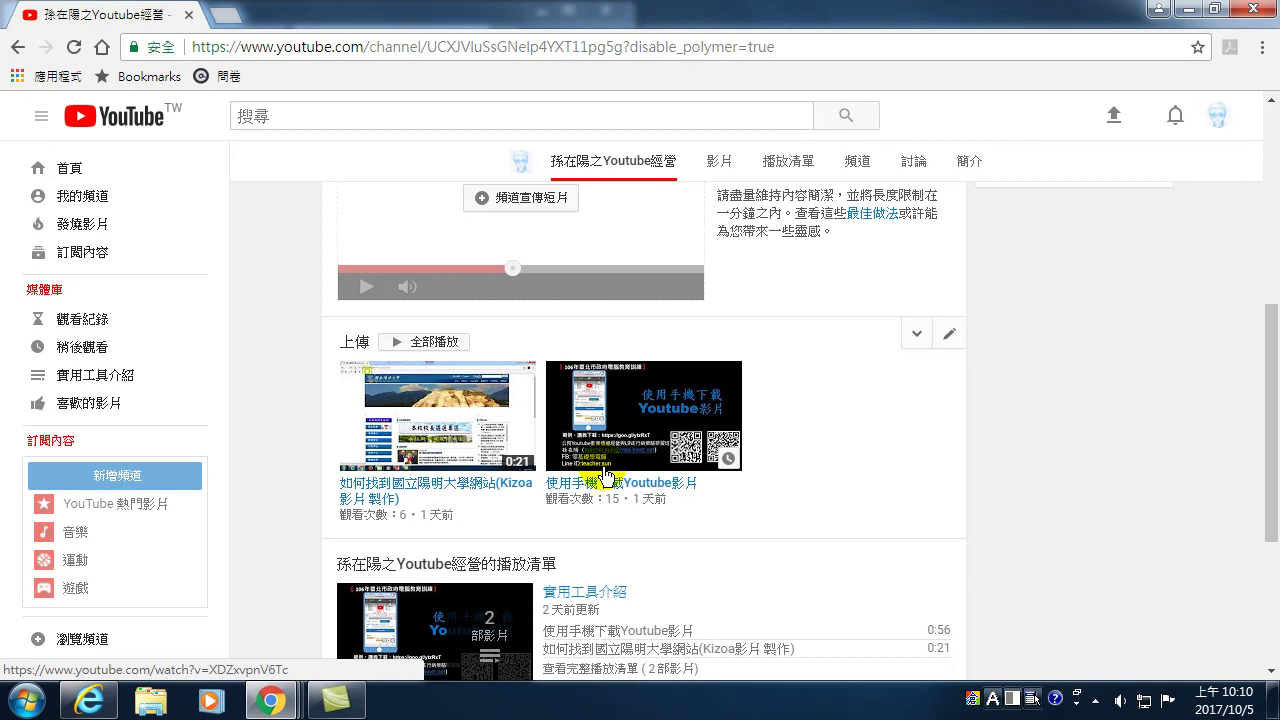
pyautogui.scroll(5, 683, 466)
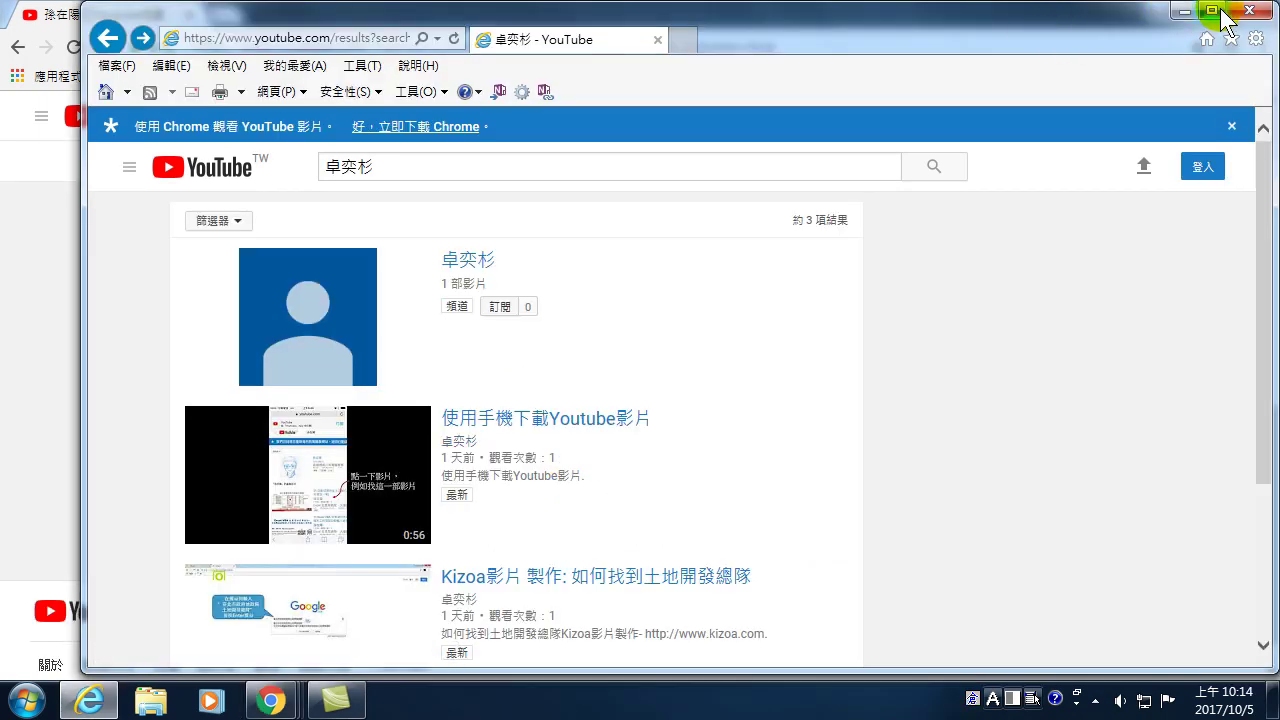
# Maximize Internet Explorer and replace the YouTube search query with the channel owner's name.
pyautogui.click(1221, 10)
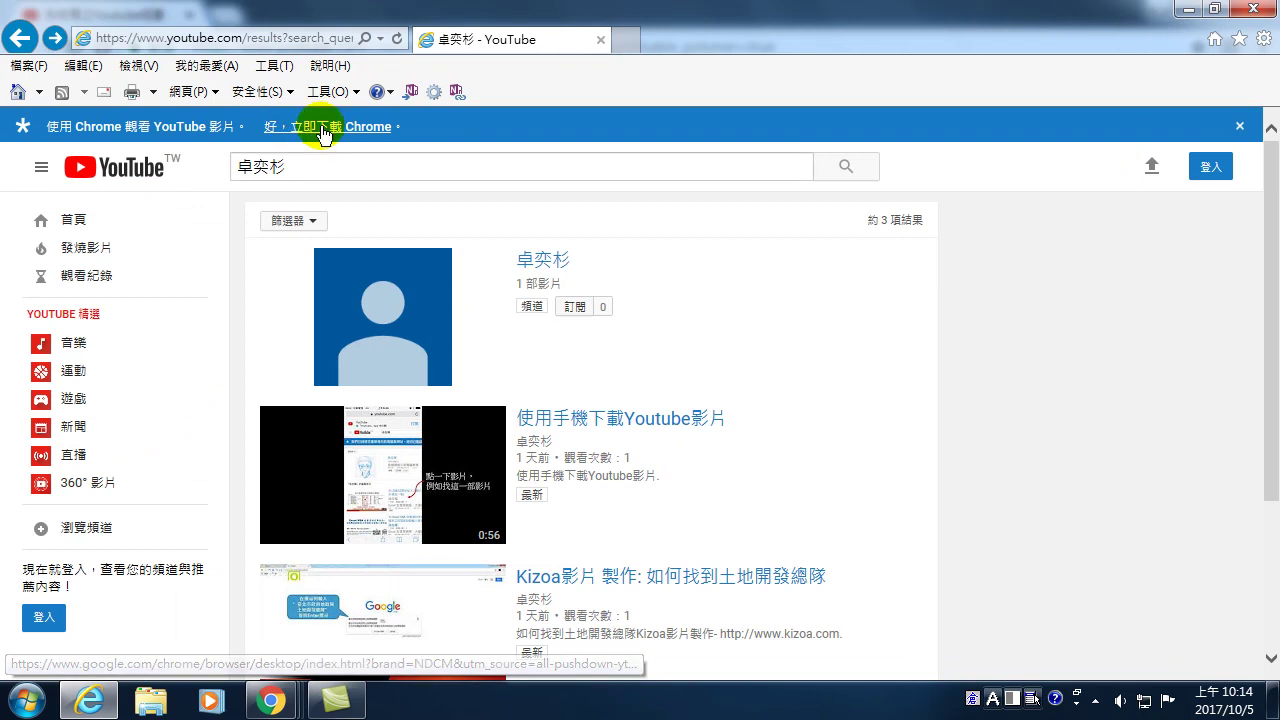
pyautogui.click(324, 165)
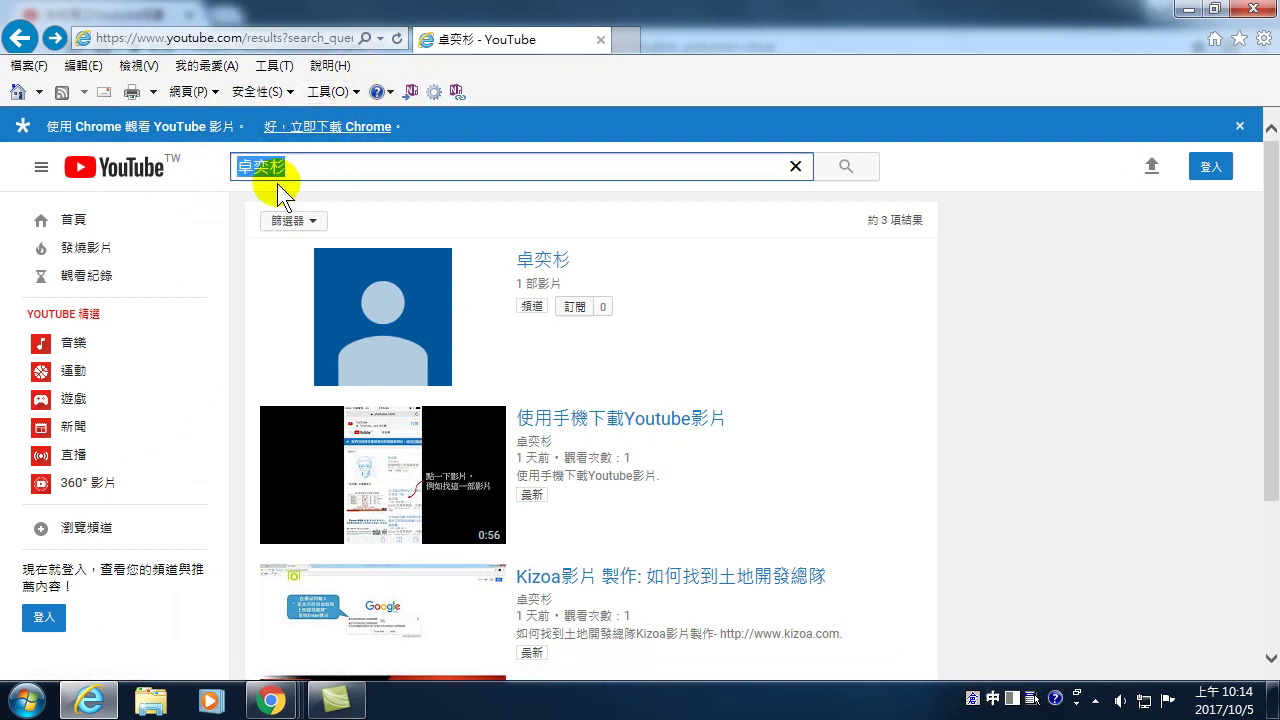
pyautogui.write('孫在')
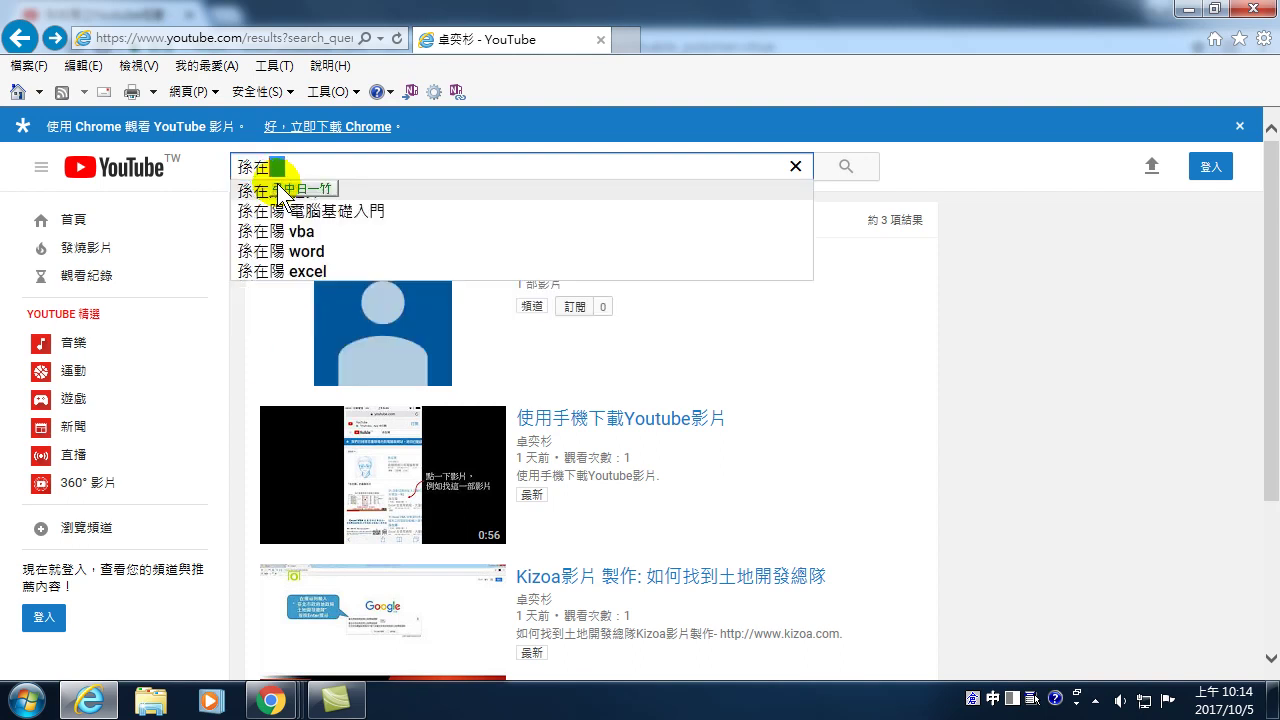
pyautogui.write('陽')
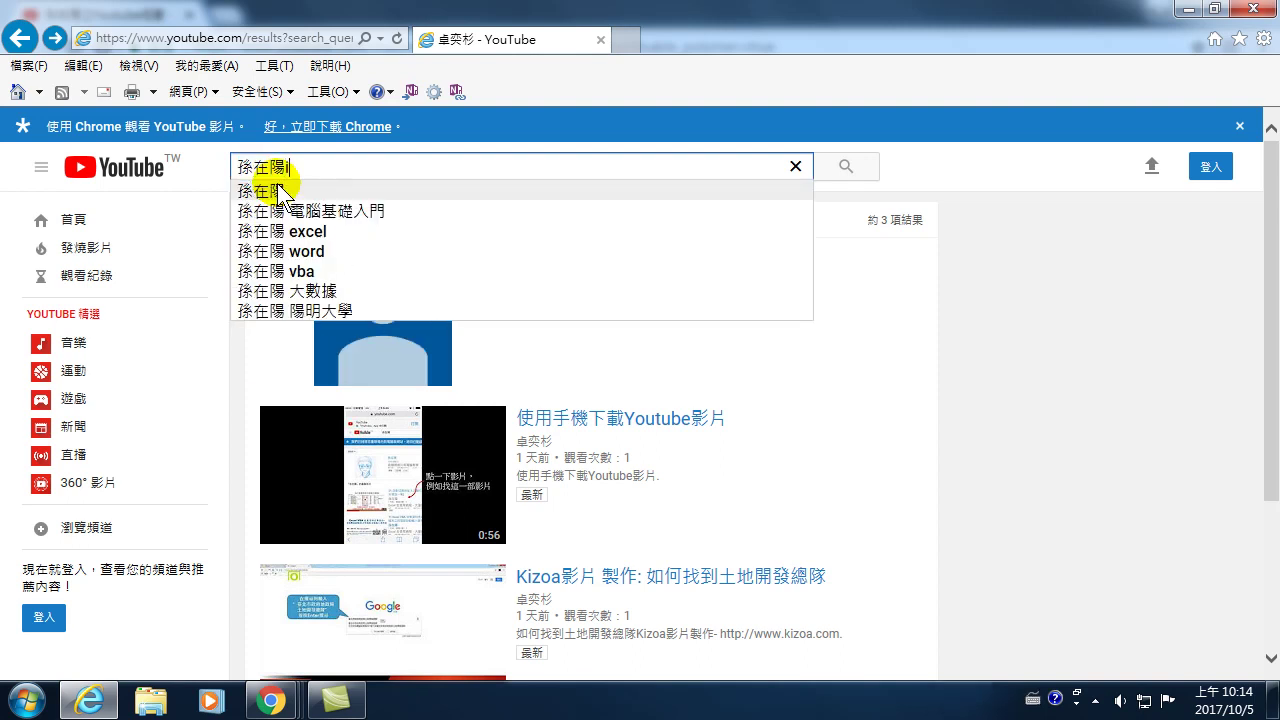
pyautogui.write('之Youtube')
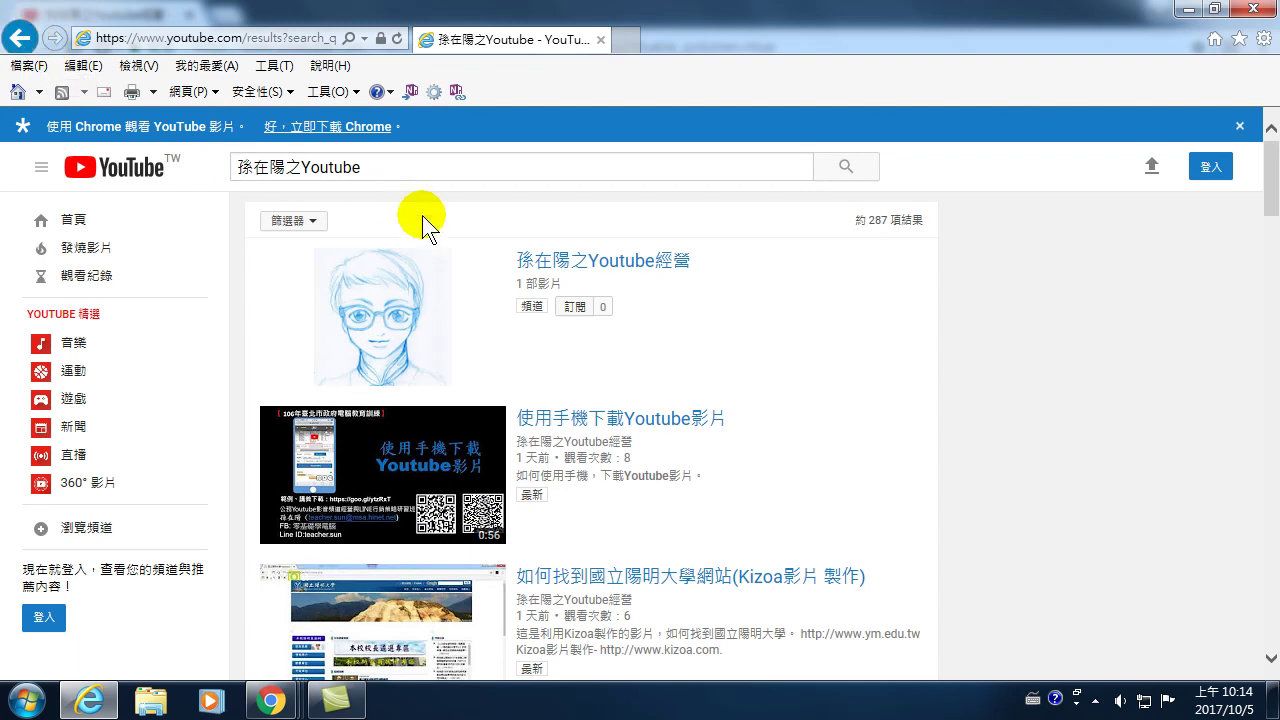
# Open the channel from the search results and scroll to its 上傳的影片 and 已建立的播放清單 sections.
pyautogui.click(584, 265)
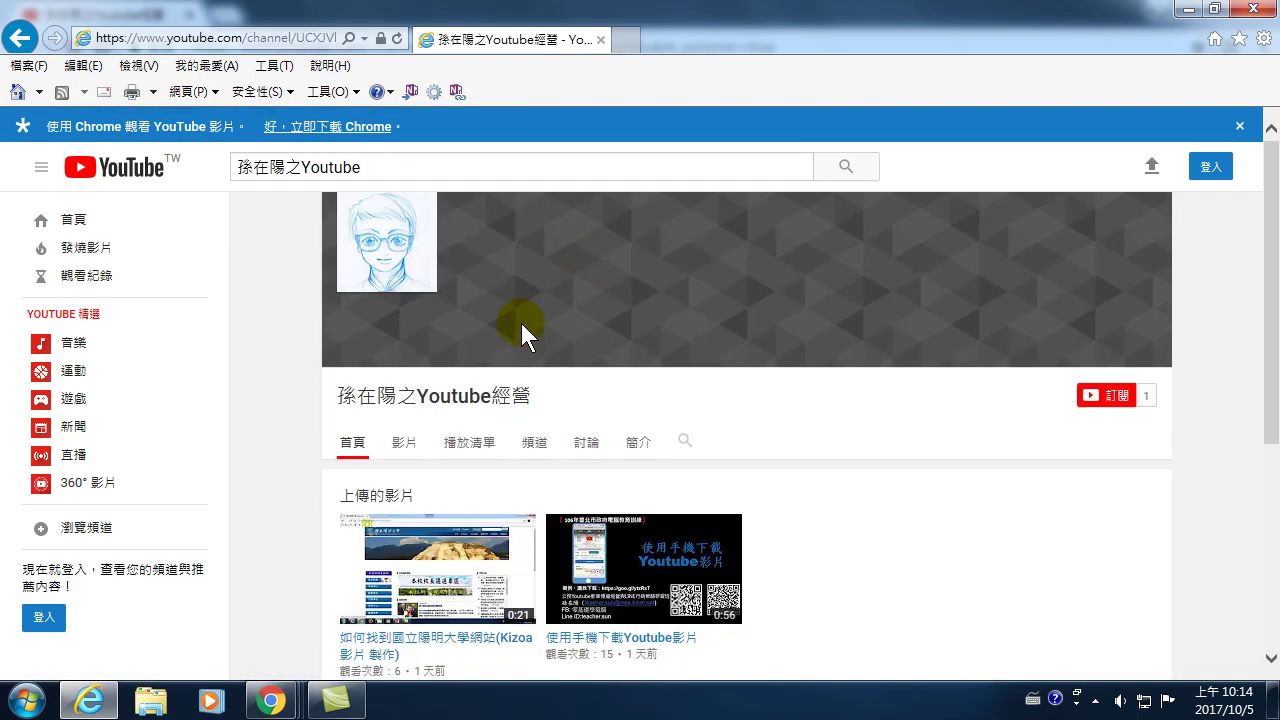
pyautogui.scroll(-3, 507, 407)
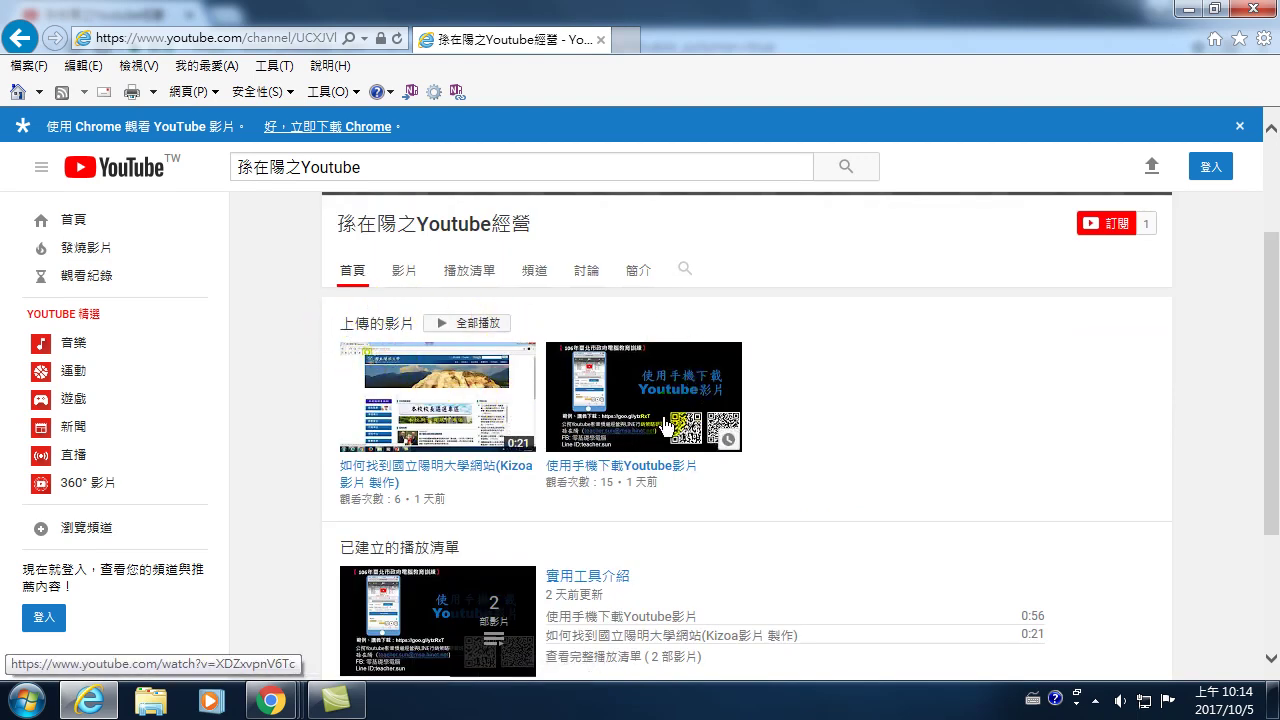
pyautogui.scroll(-3, 514, 486)
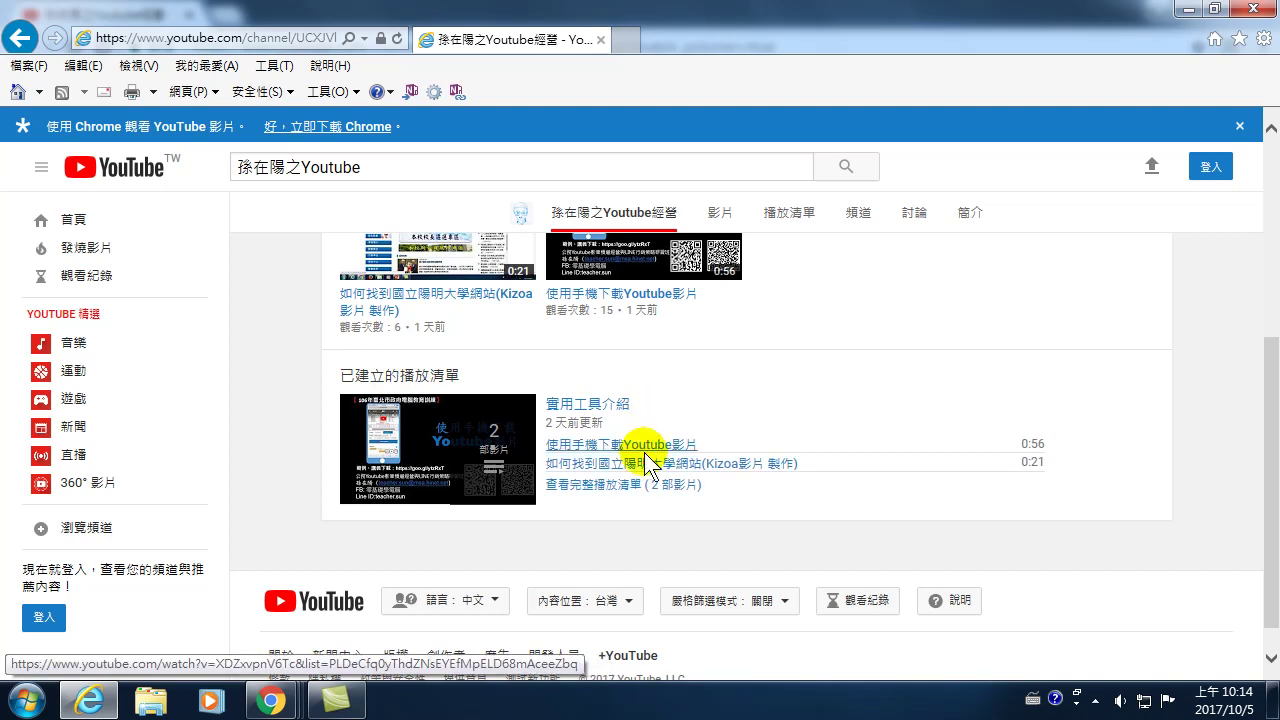